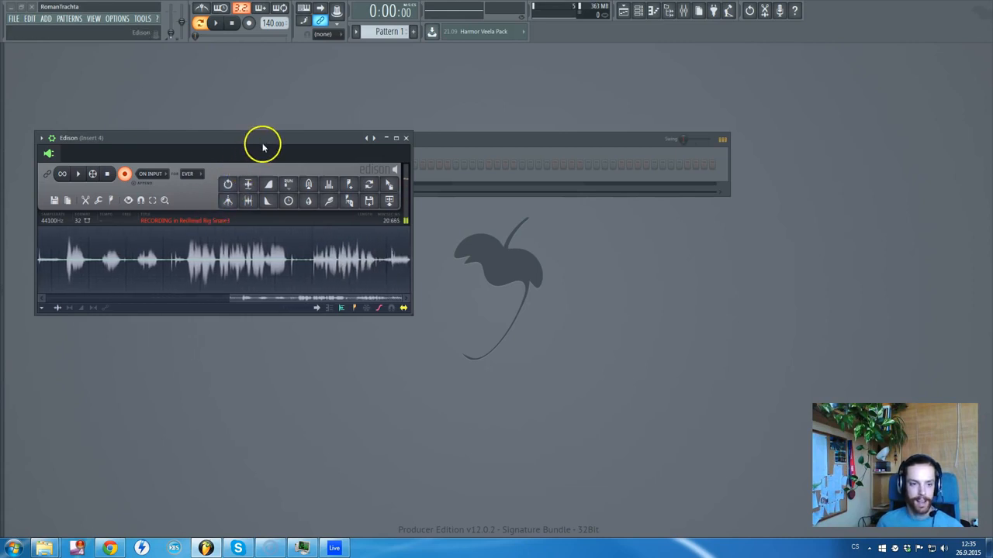
- Close the Edison window, then detach the mixer and move it into the middle of the workspace
key("Escape")
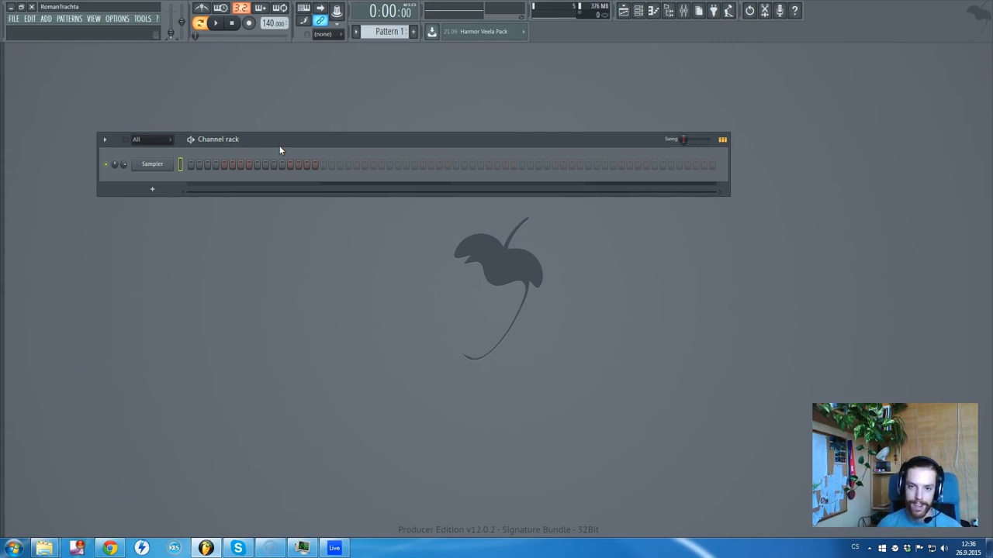
left_click(262, 211)
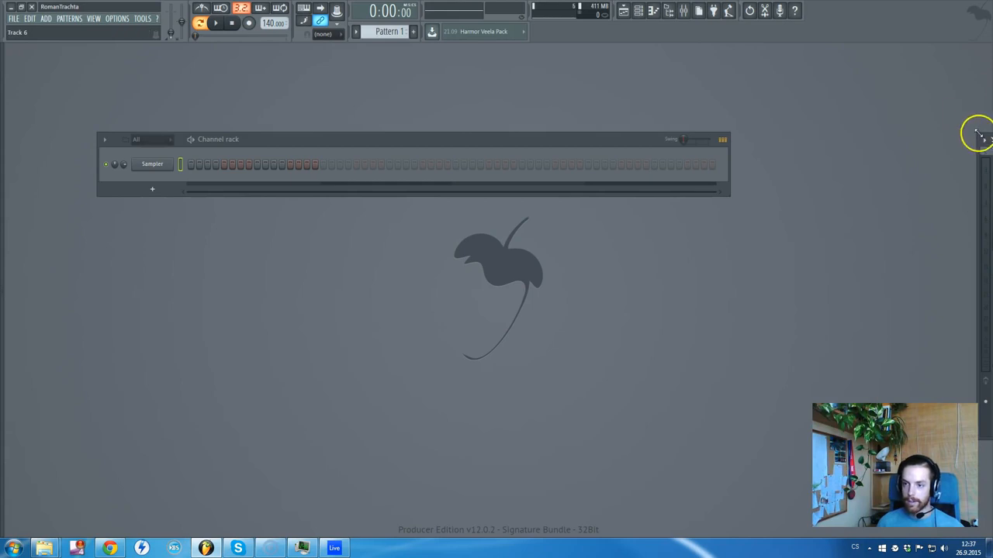
left_click(984, 141)
left_click(915, 201)
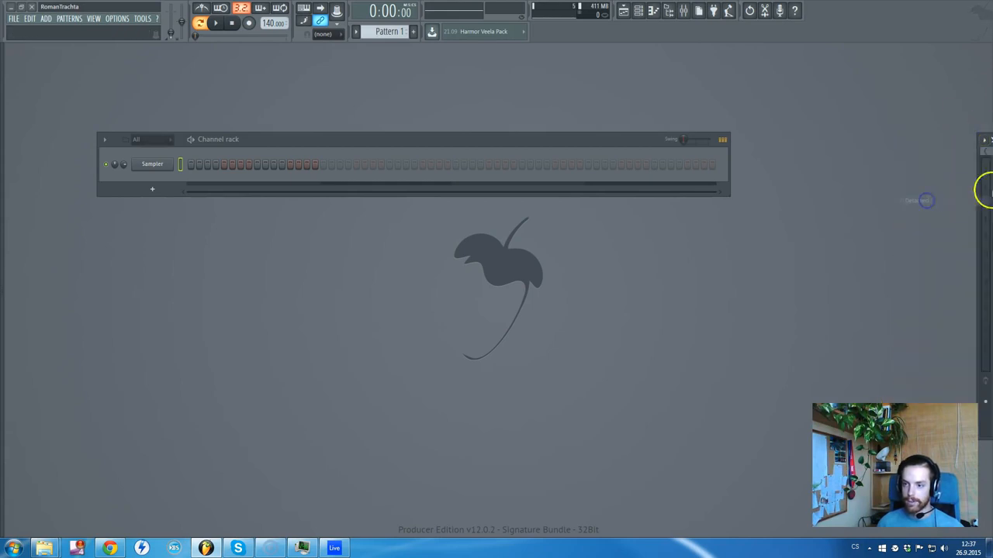
left_click_drag(992, 140, 364, 117)
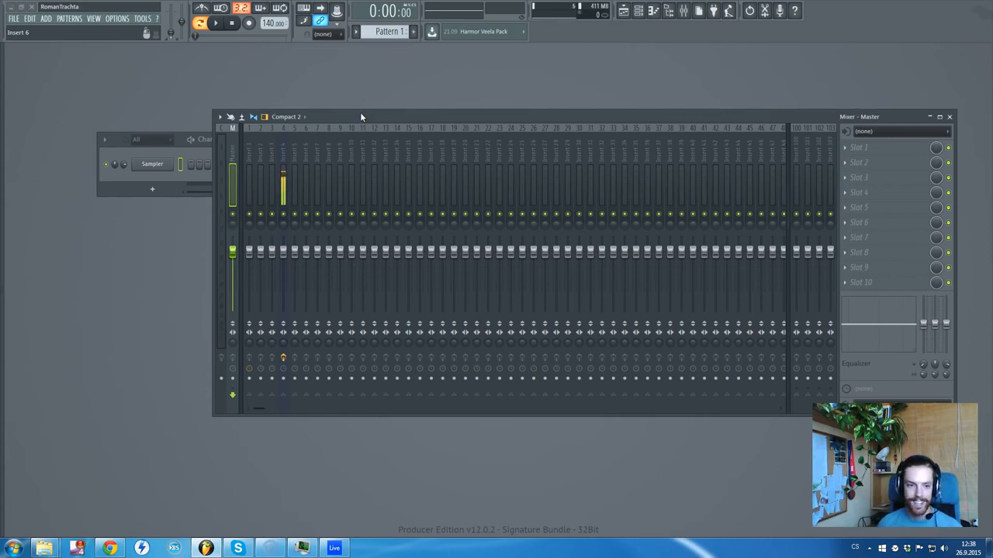
left_click(369, 133)
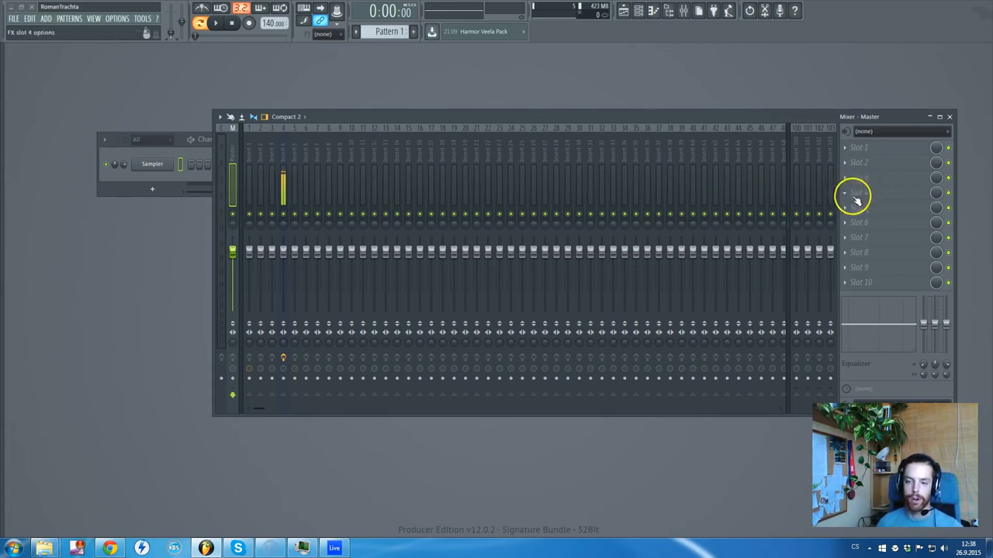
mouse_move(858, 207)
left_mouse_down()
mouse_move(848, 194)
mouse_move(872, 162)
mouse_move(877, 210)
left_mouse_up()
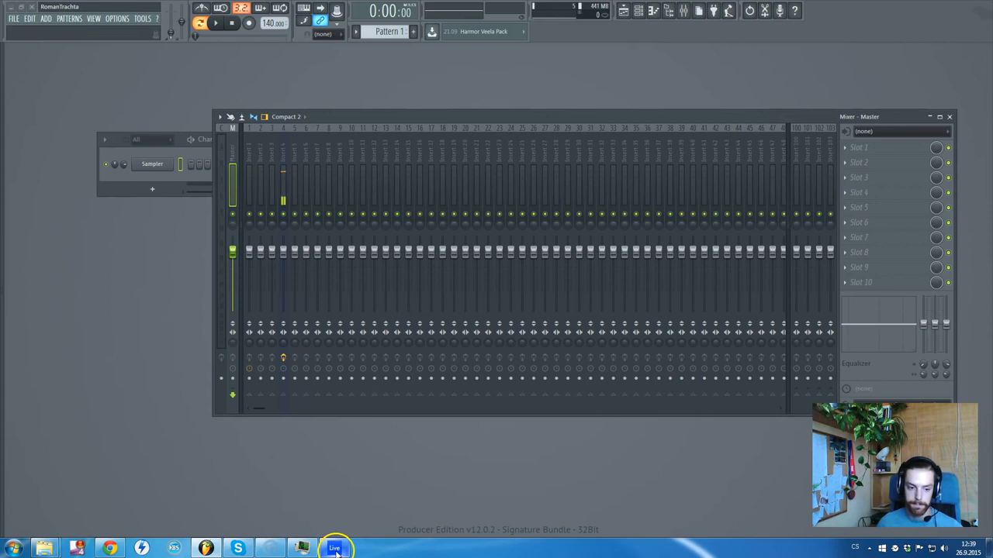
- Select mixer track Insert 4, open its Edison plug-in and shift the mixer slightly aside
left_click(283, 250)
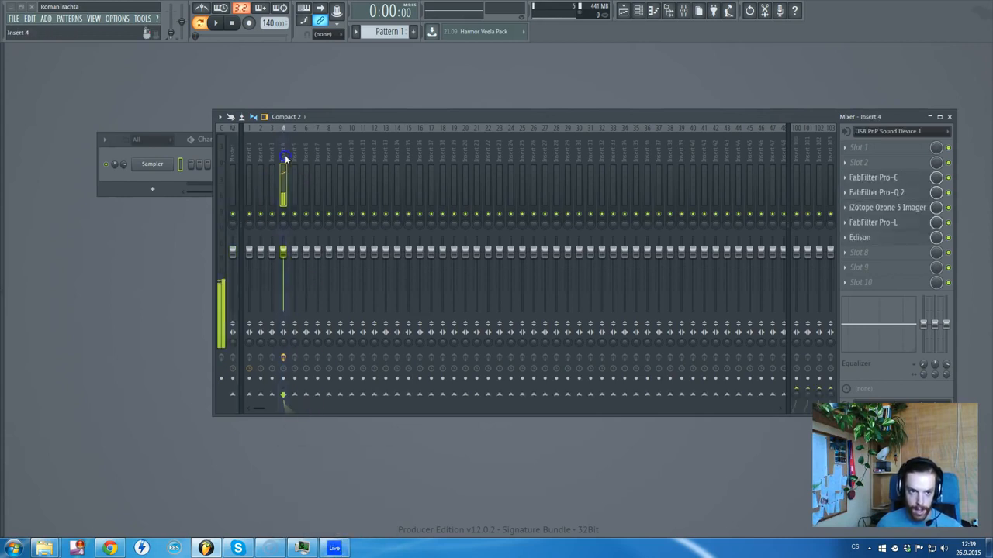
left_click(885, 237)
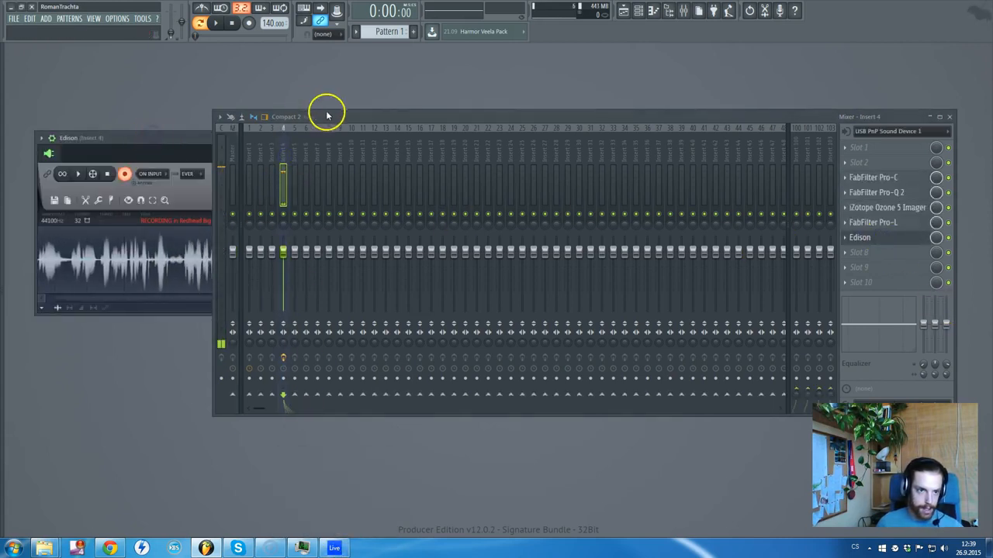
left_click_drag(330, 117, 342, 117)
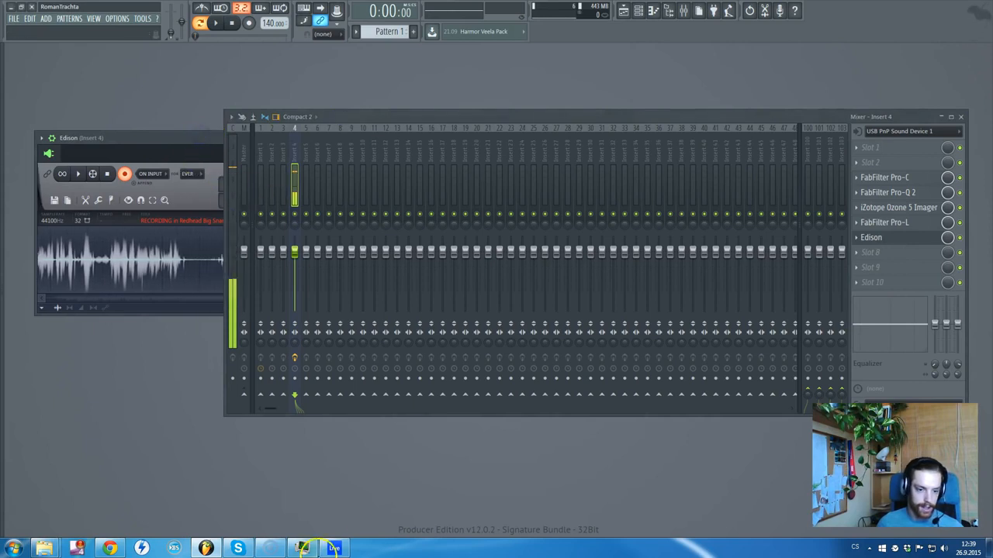
- Switch to Ableton Live, start the Voxengo Recorder on the master writing to Record snad.wav, and move its window lower over the arrangement
left_click(336, 548)
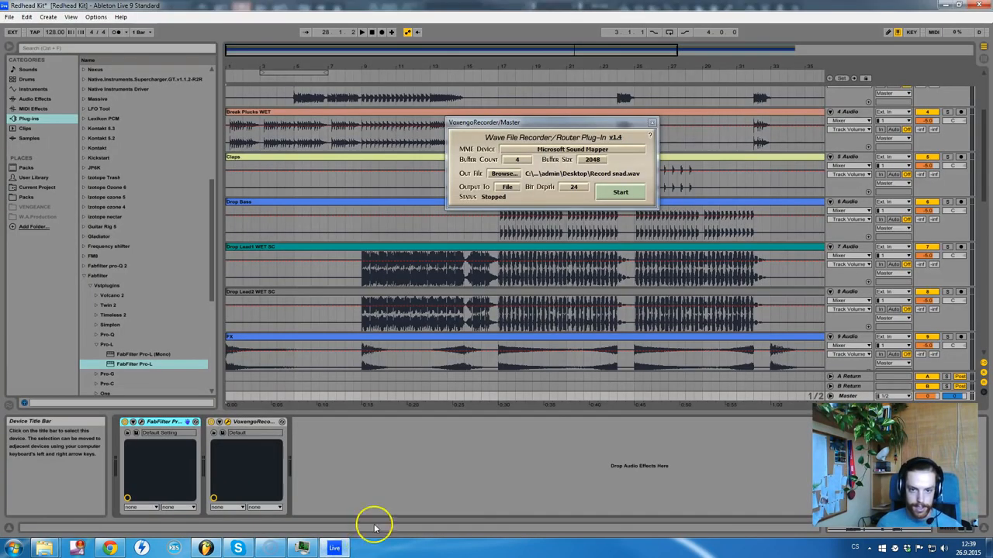
left_click(620, 192)
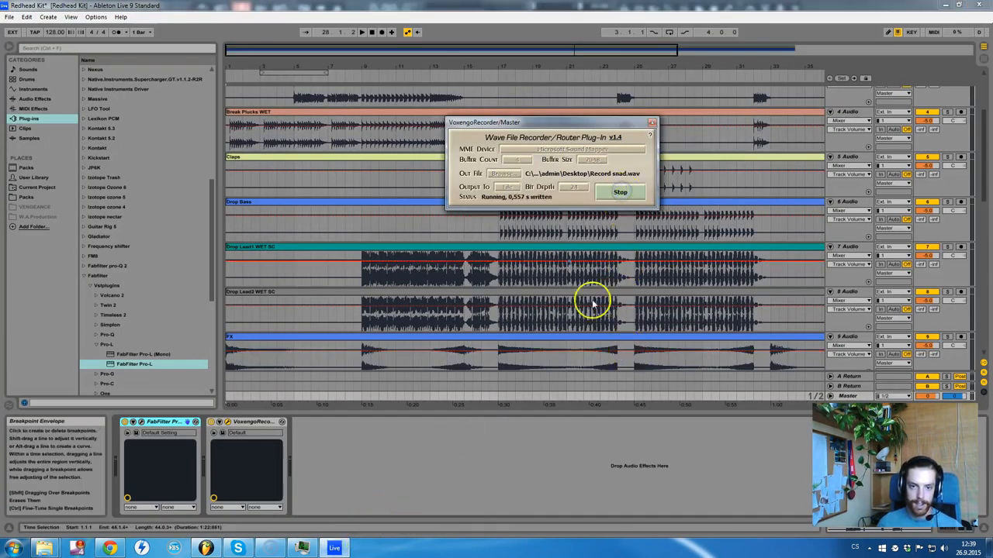
left_click_drag(541, 124, 596, 225)
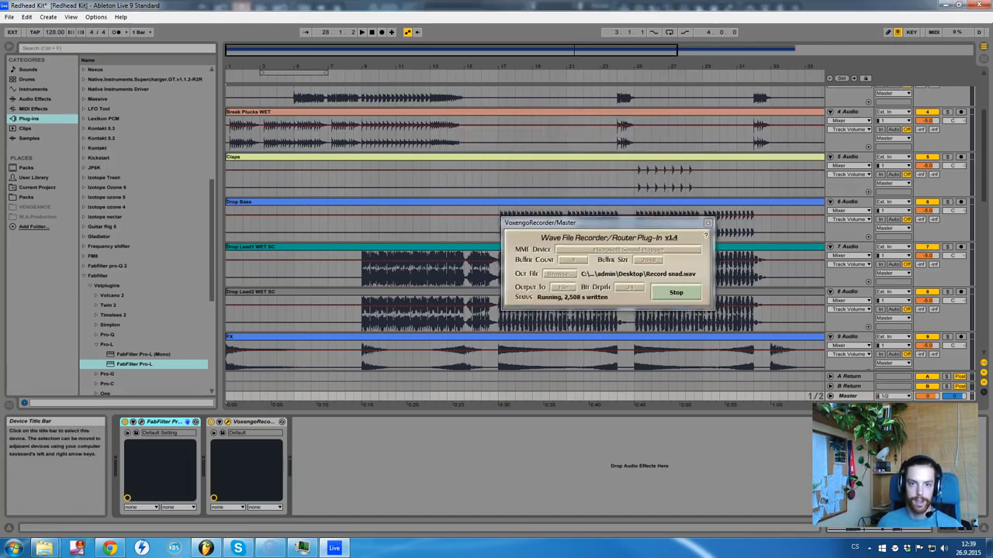
- Hide the FabFilter Pro-L and Voxengo Recorder windows of the master track
left_click(142, 422)
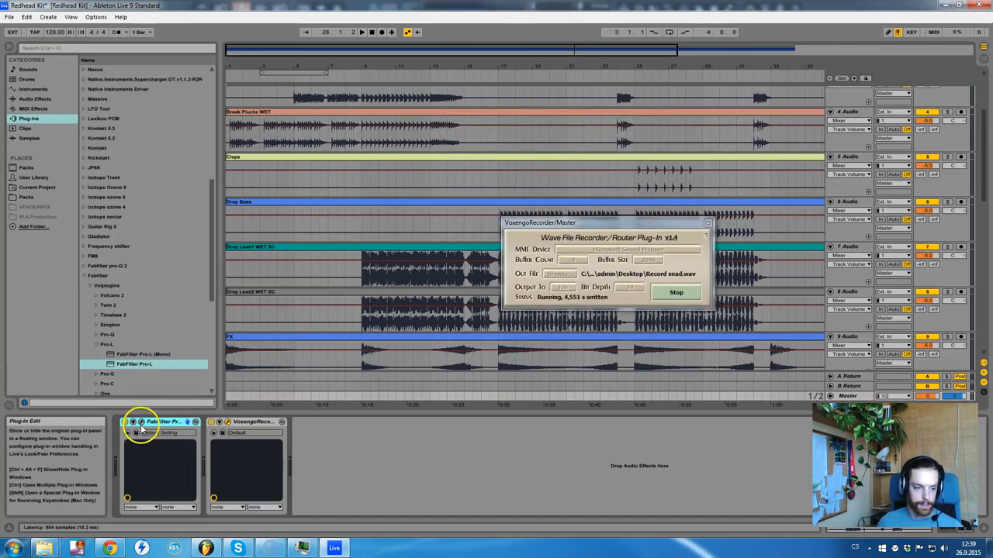
left_click(142, 422)
left_click(228, 422)
- Loop bars 17 to 25 using the drop section of the Kicks track and place the insert marker at 17.1.1
scroll(395, 300, "down", 5)
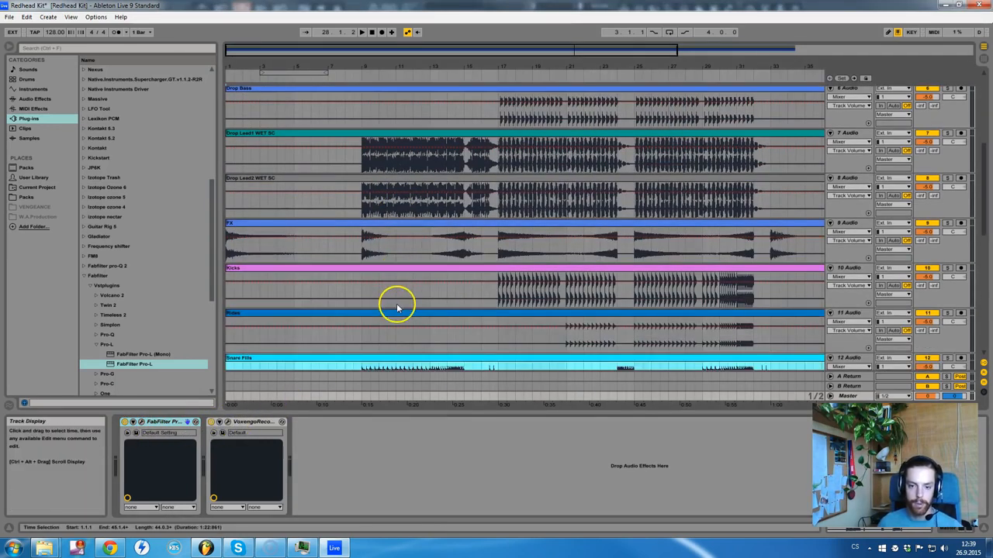
scroll(396, 307, "up", 8)
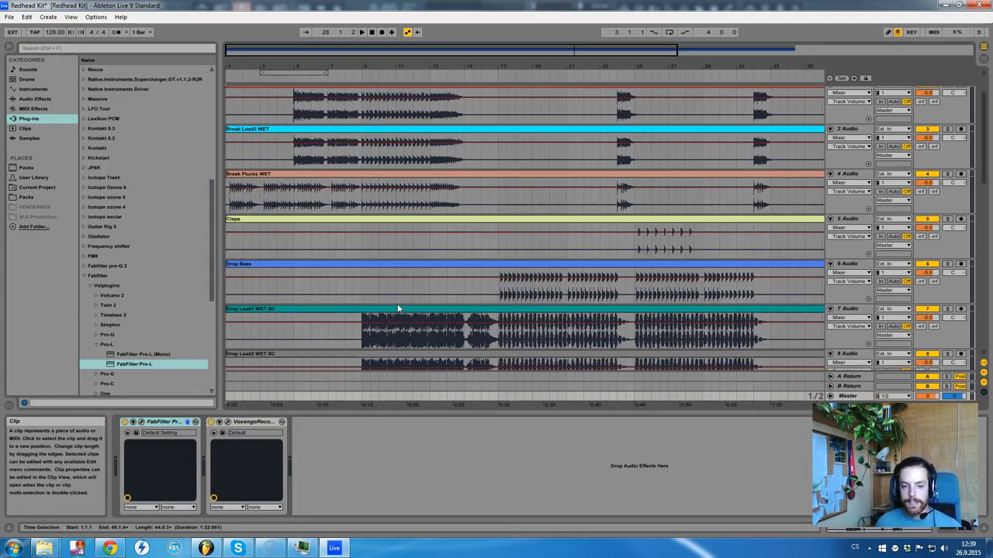
scroll(464, 285, "down", 3)
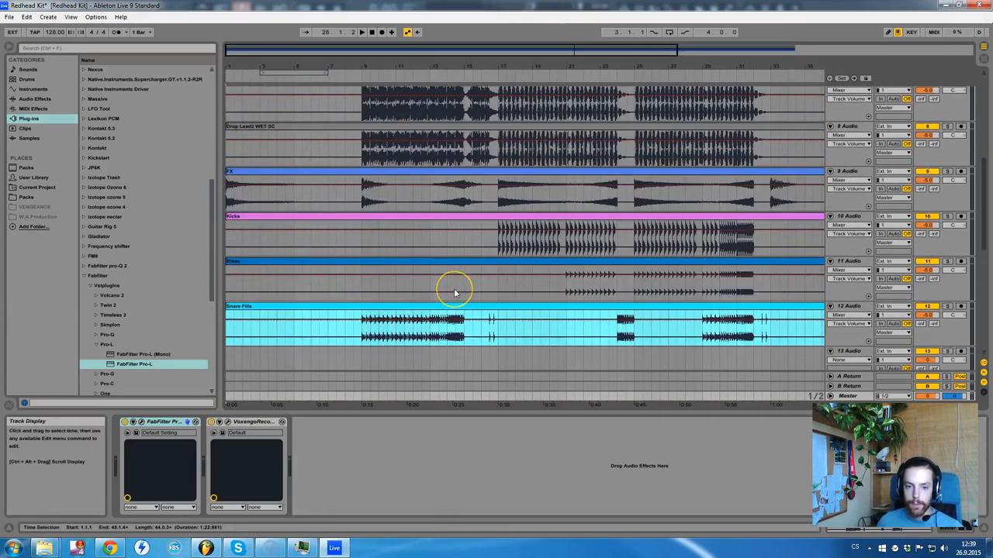
scroll(473, 291, "up", 2)
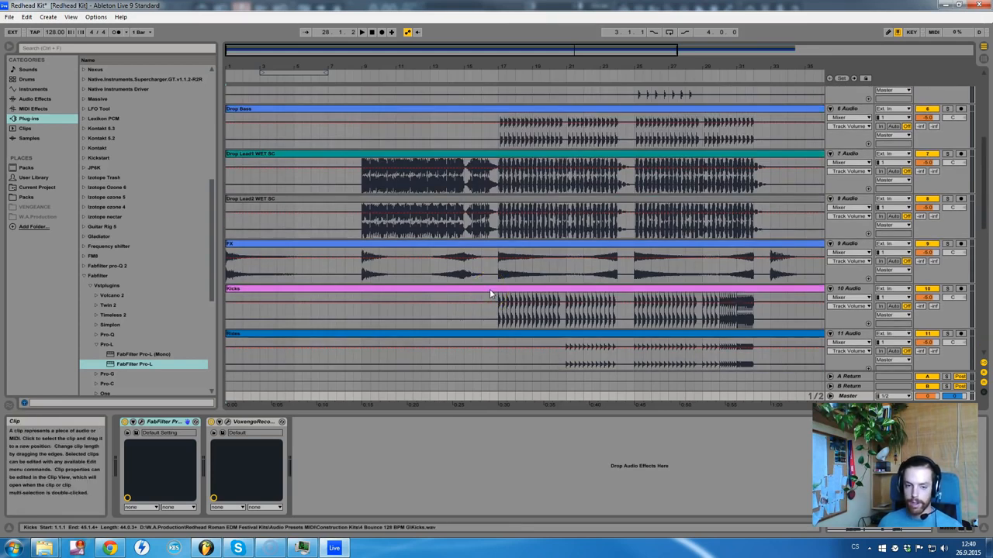
scroll(489, 293, "up", 3)
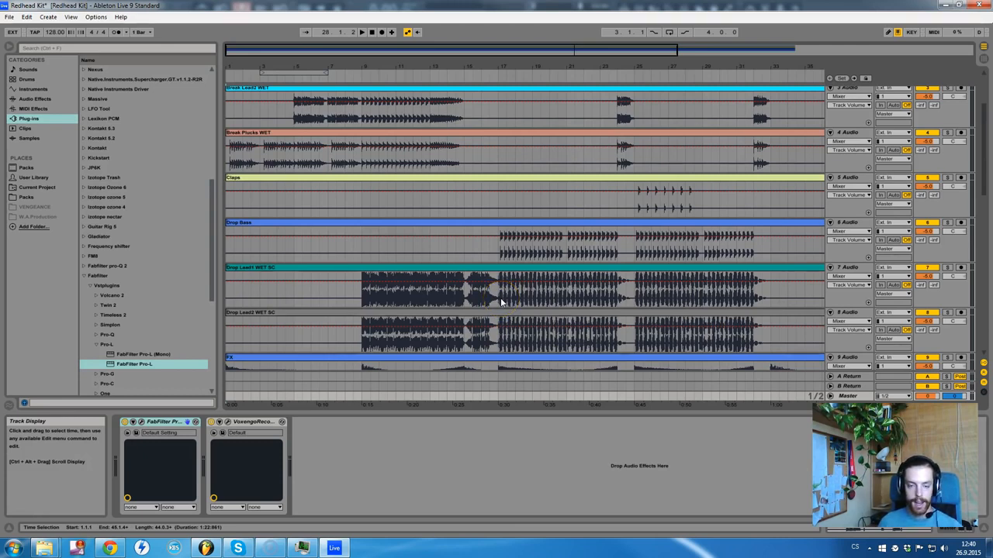
scroll(500, 301, "down", 2)
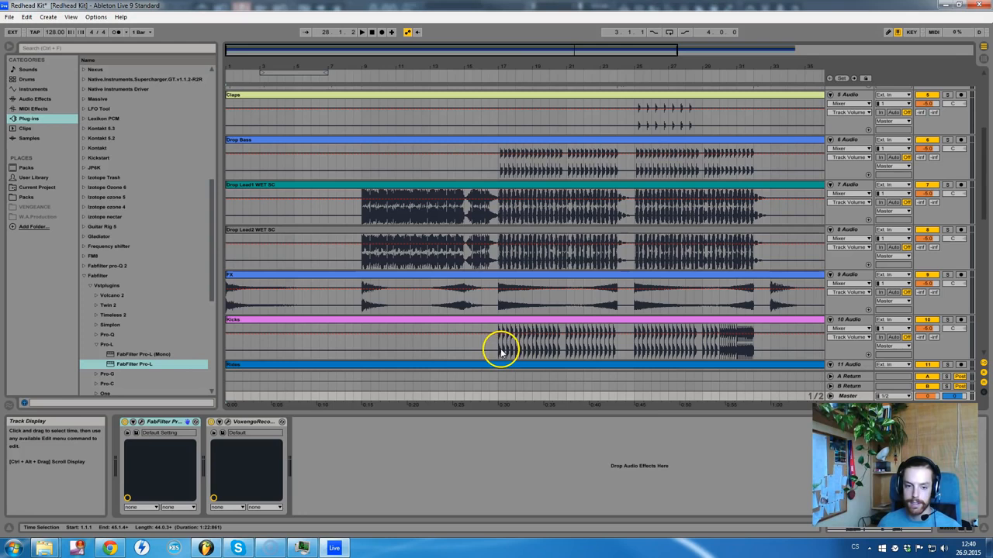
left_click_drag(497, 351, 631, 358)
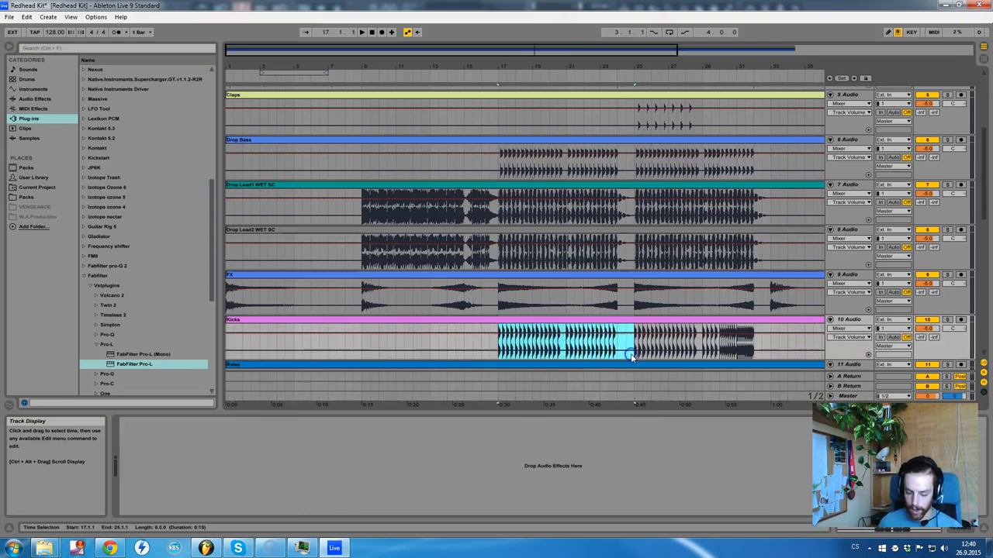
key("ctrl+l")
scroll(609, 355, "down", 4)
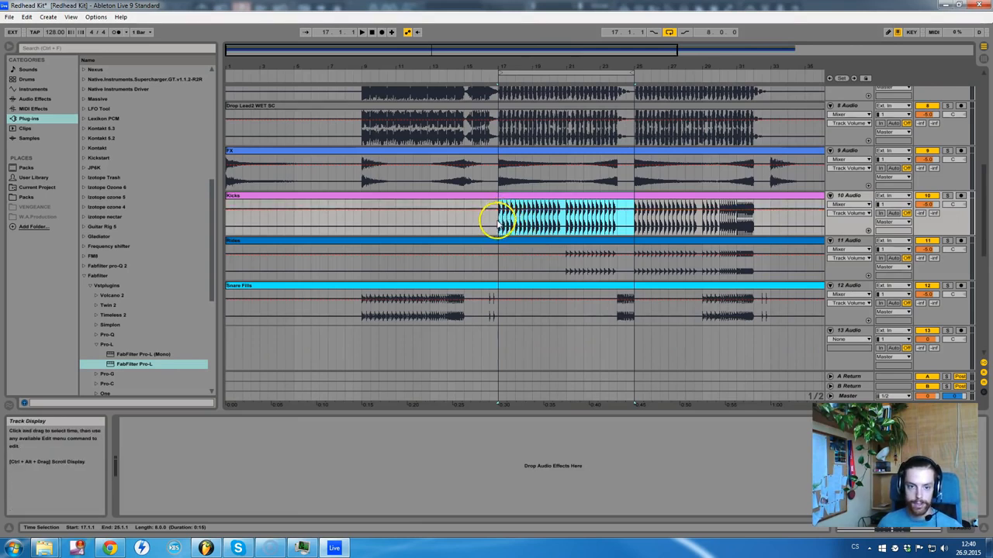
left_click(498, 223)
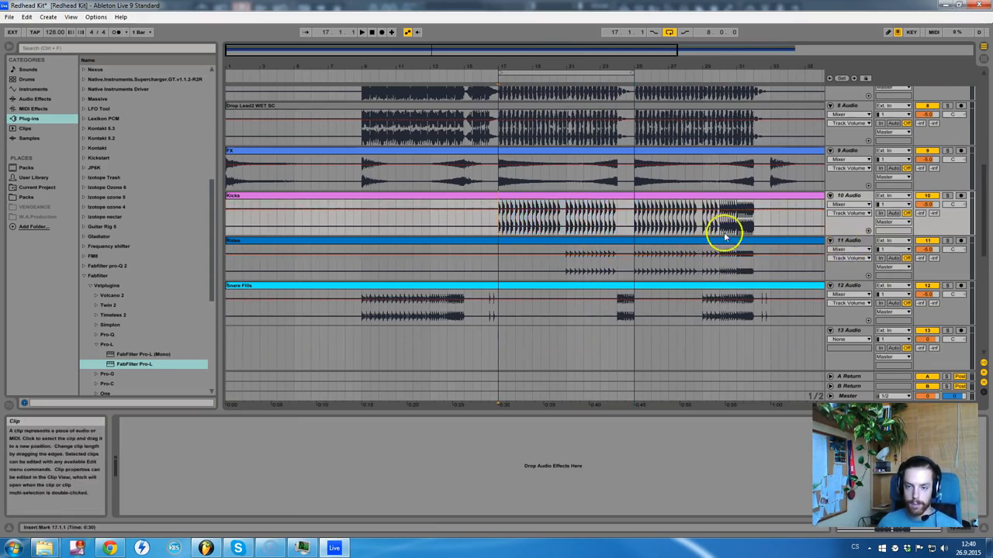
- Select audio tracks 1 to 12 and lower their volume together to -6.1 dB
scroll(849, 145, "up", 8)
scroll(855, 85, "up", 1)
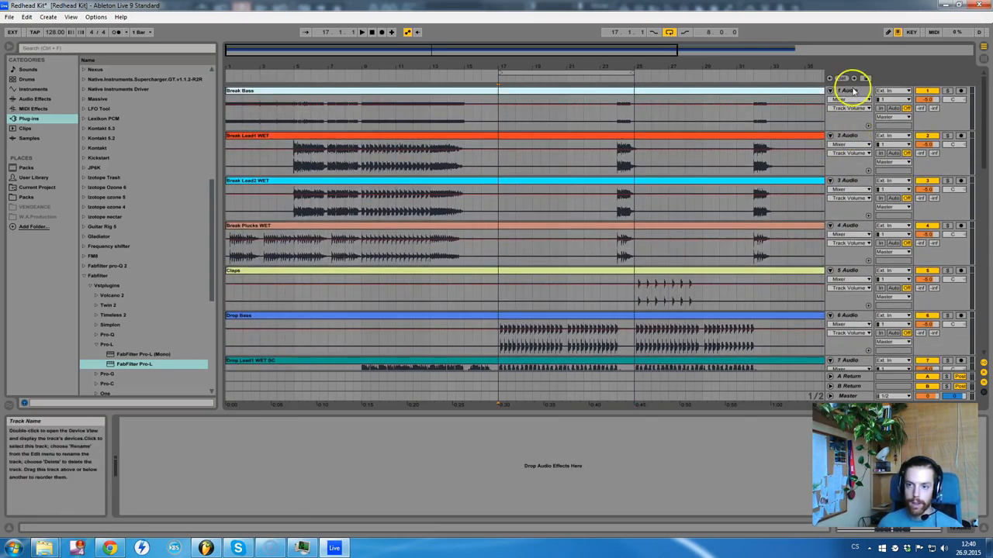
scroll(848, 166, "down", 14)
scroll(853, 220, "up", 5)
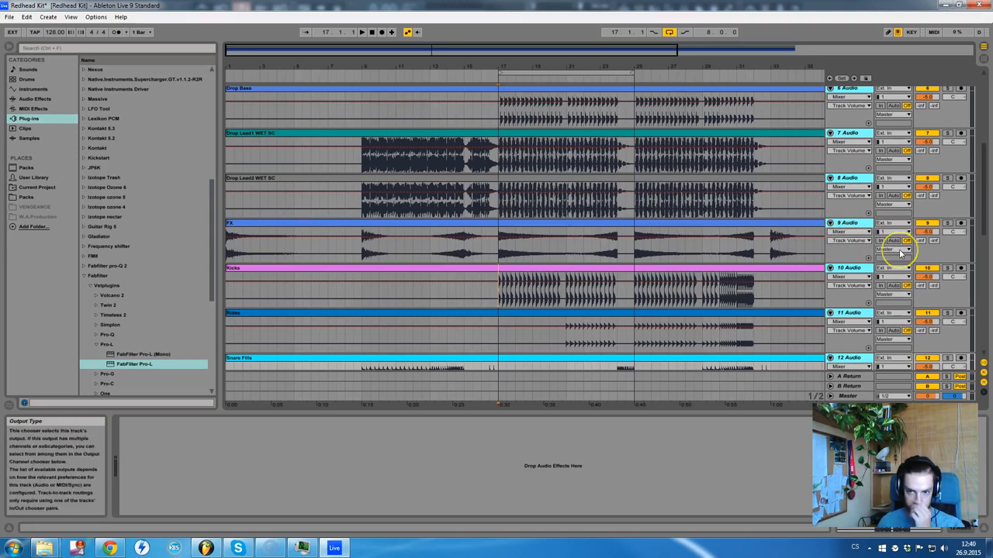
left_click(929, 232)
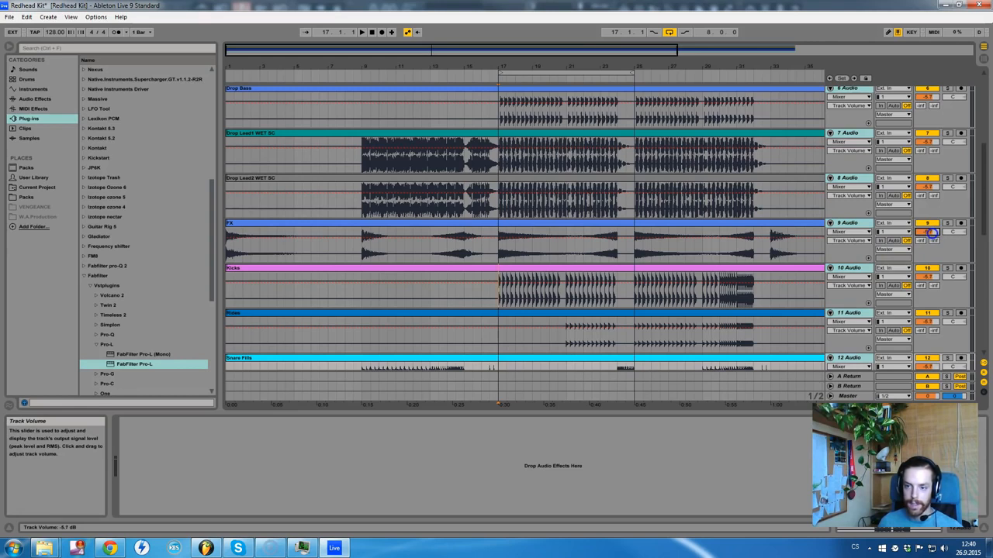
- Play the looped drop section to check the mix, stop it, and return the insert marker to 17.1.1
scroll(711, 266, "up", 2)
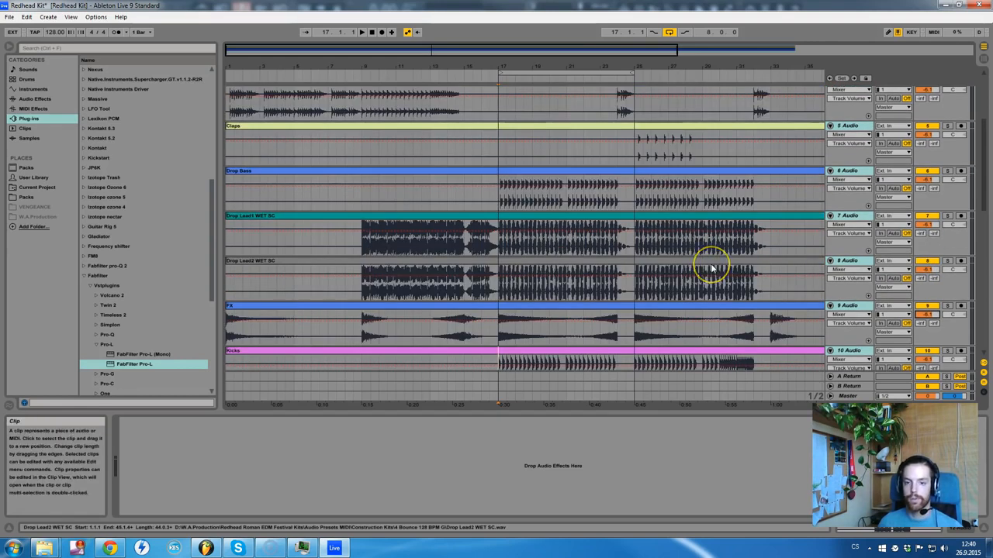
key("space")
left_click(711, 268)
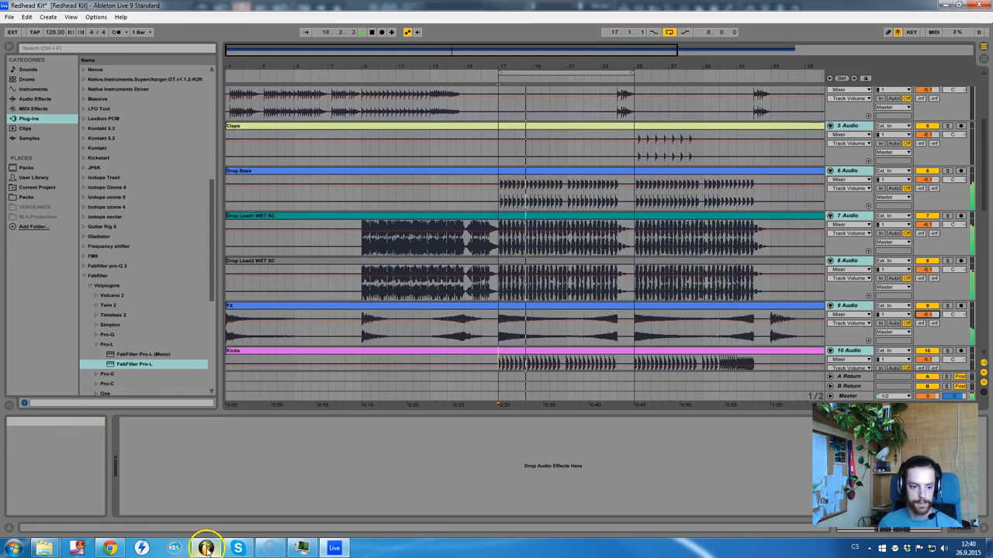
mouse_move(205, 548)
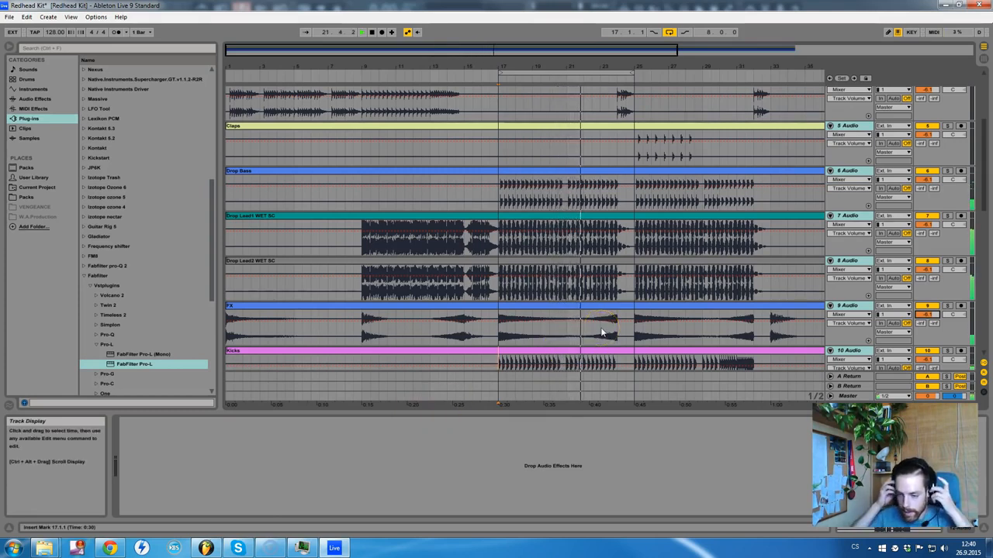
key("space")
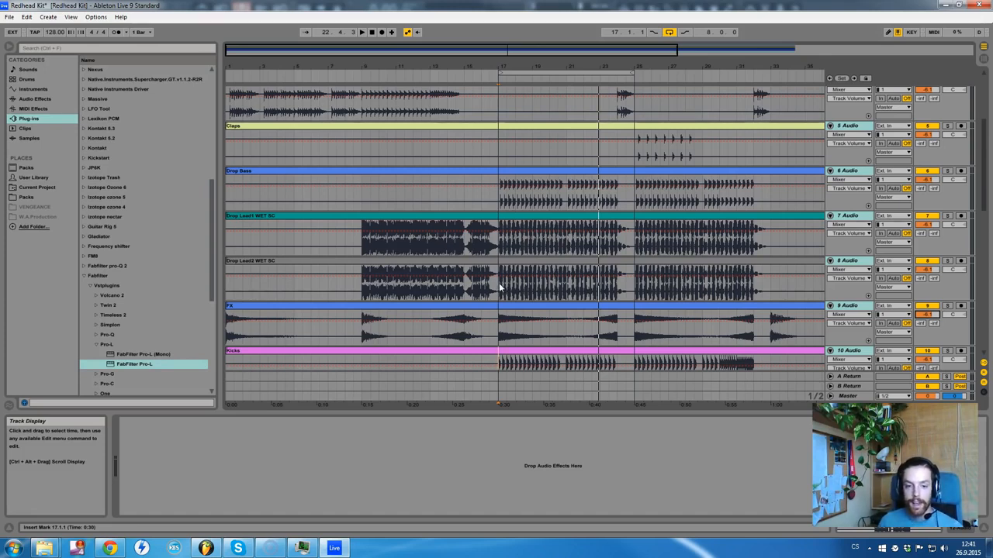
left_click(498, 282)
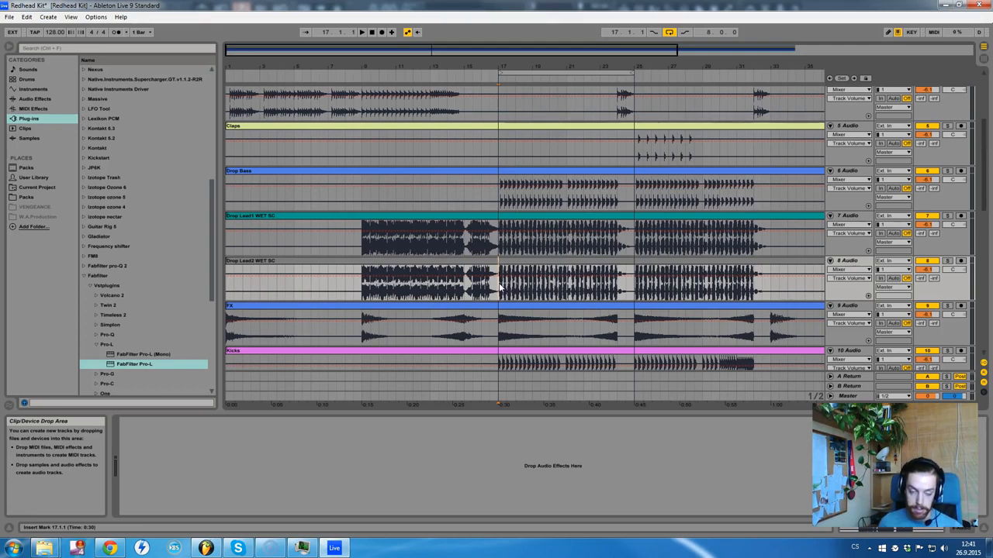
- Show the Master track's device chain and select the Kicks track, 10 Audio
scroll(502, 285, "down", 5)
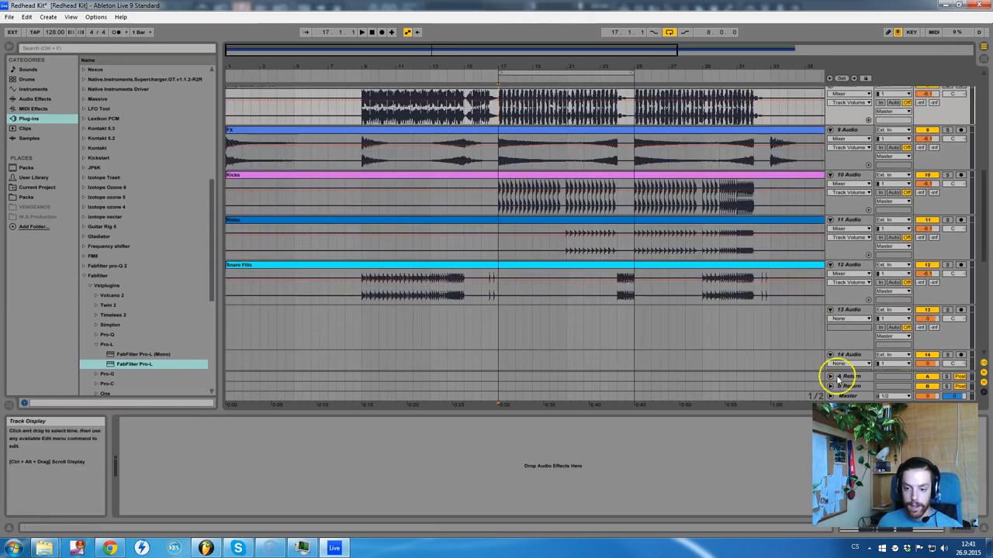
left_click(848, 396)
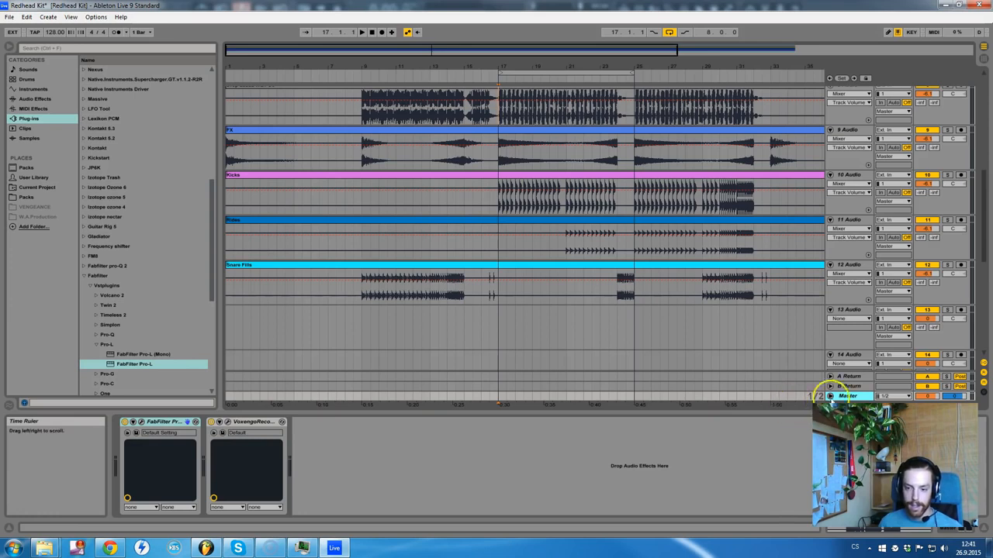
scroll(982, 209, "up", 5)
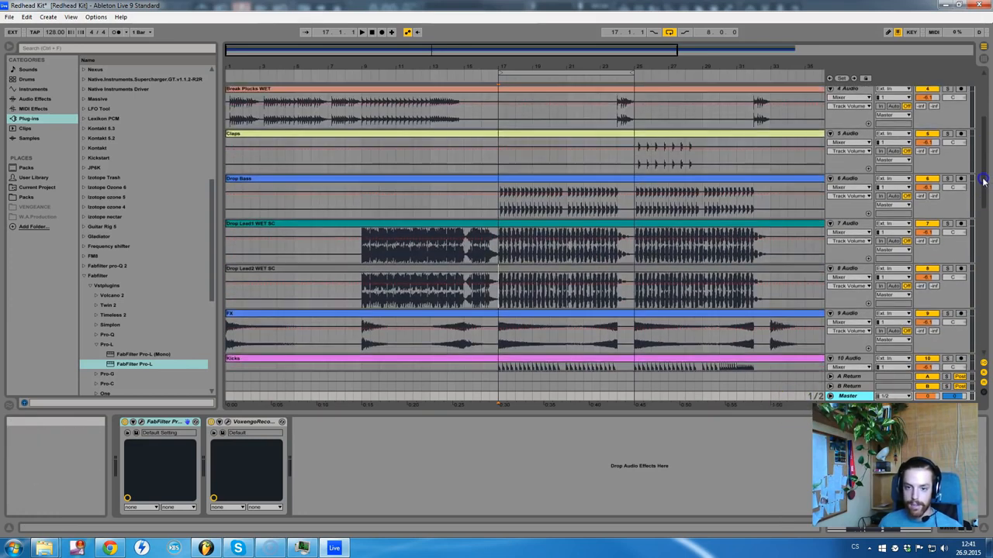
scroll(776, 289, "down", 2)
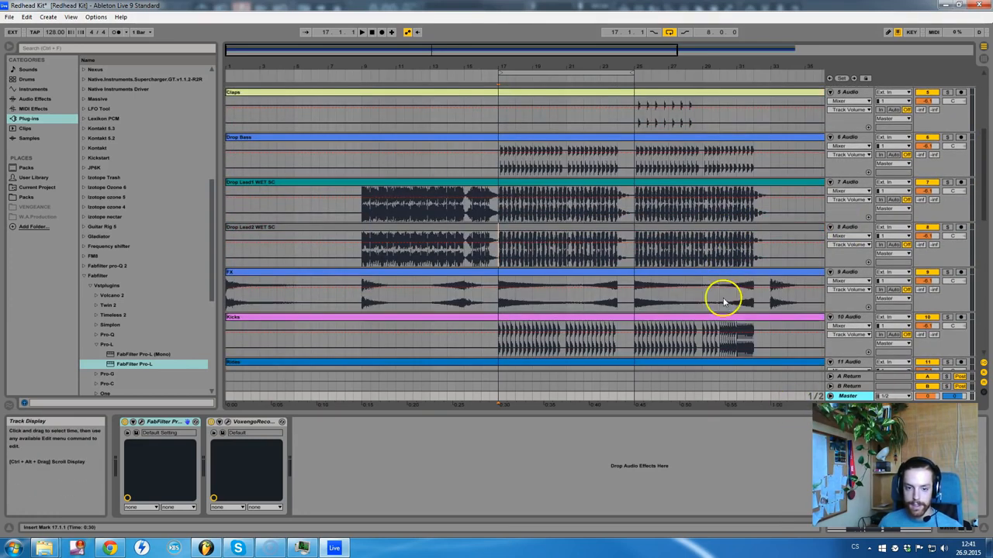
left_click(847, 317)
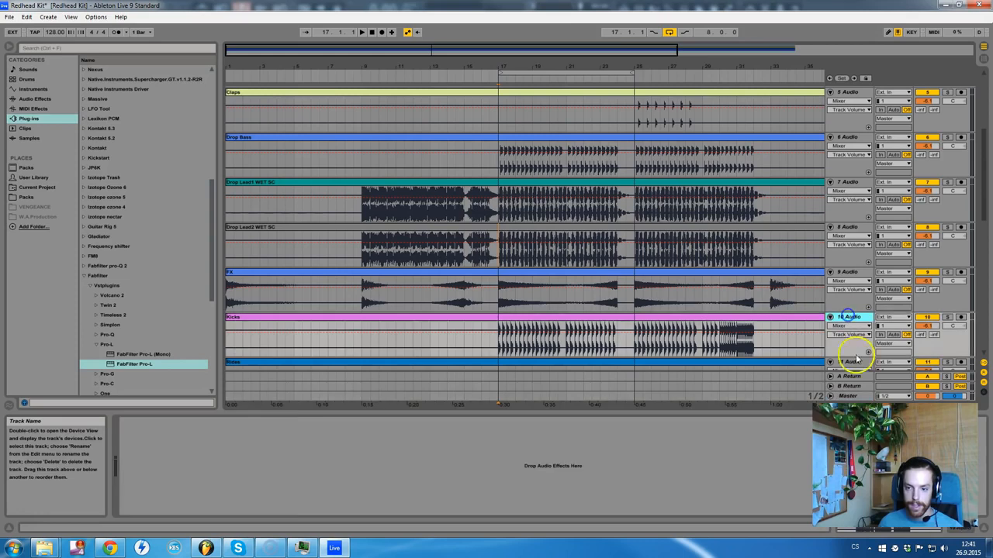
- Solo the Kicks track and add the Multiband Dynamics audio effect to its device chain
left_click(946, 316)
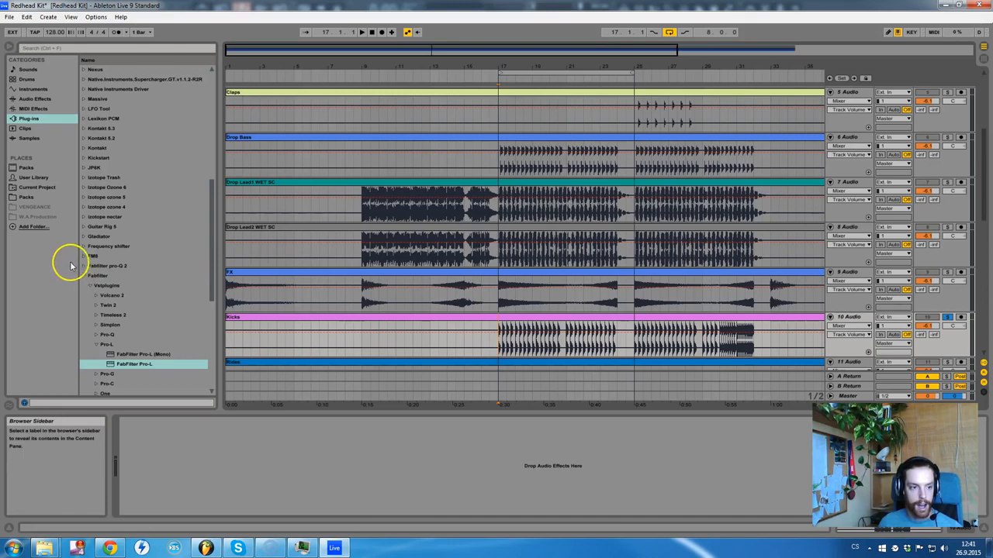
left_click(28, 100)
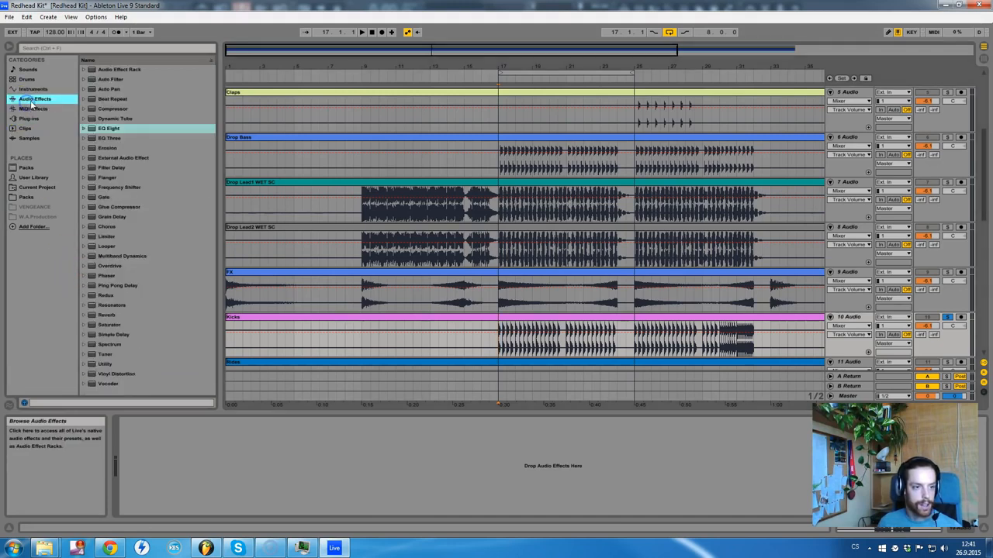
left_click_drag(122, 256, 212, 471)
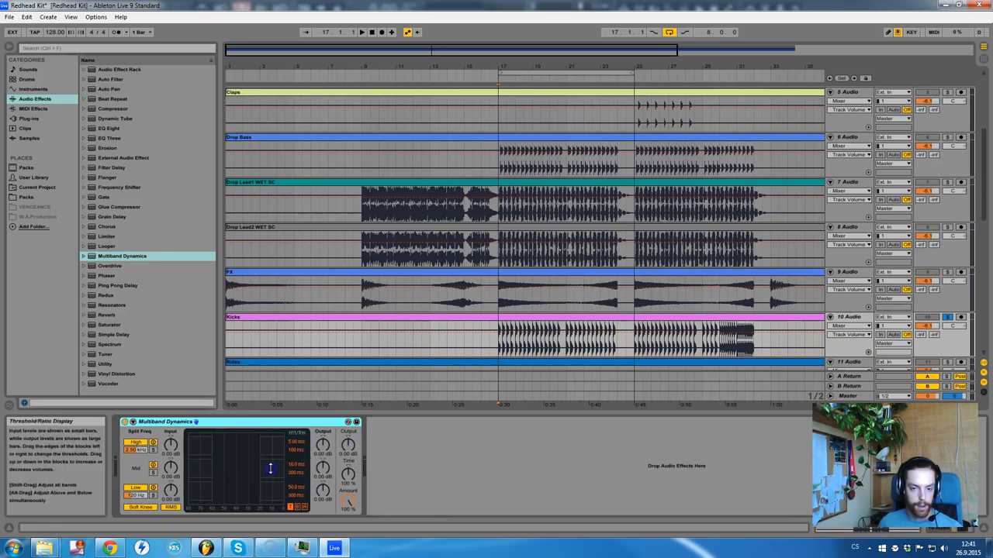
- During playback, compress the Kicks' mid and high bands in Multiband Dynamics, with mid output at 2.30 dB and high output at 2.00 dB
key("space")
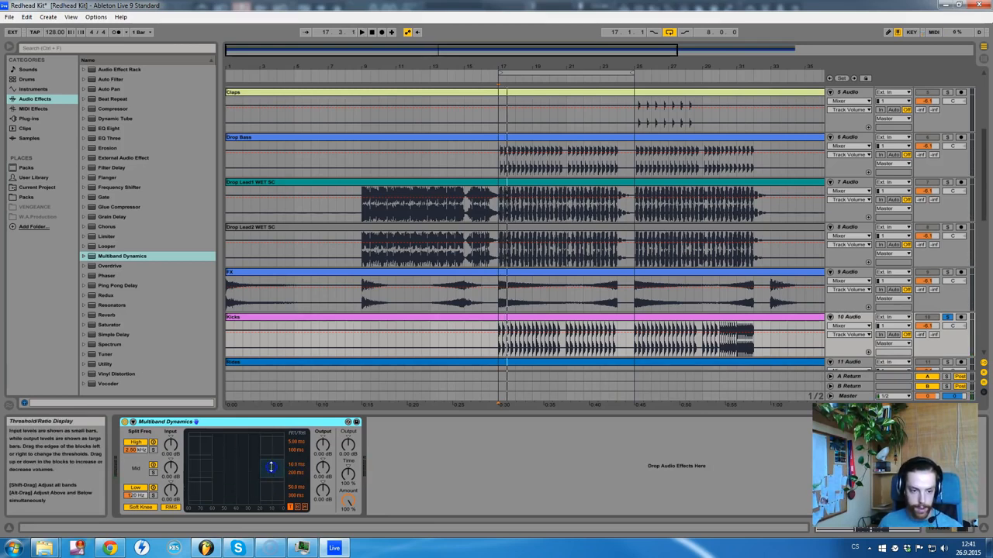
left_click(320, 467)
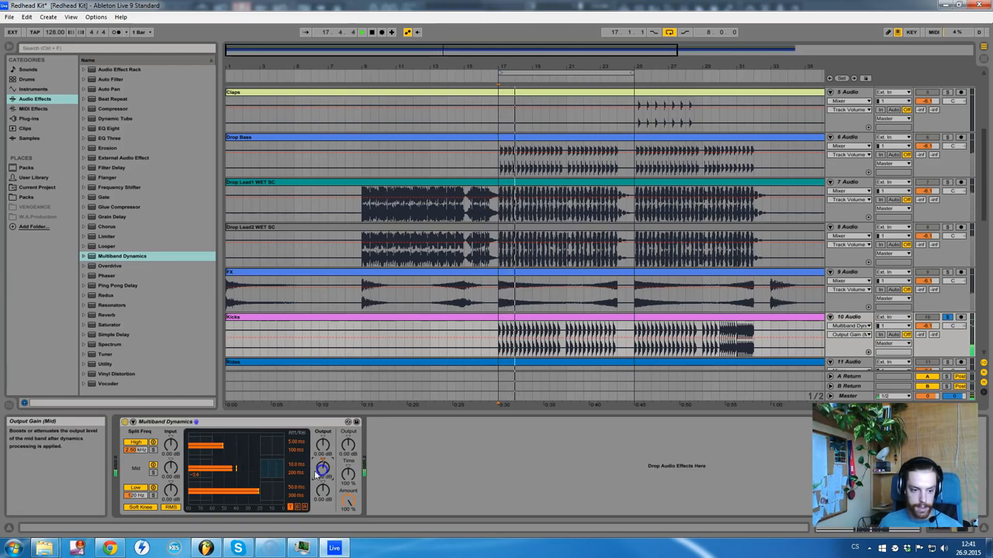
left_click_drag(272, 468, 273, 461)
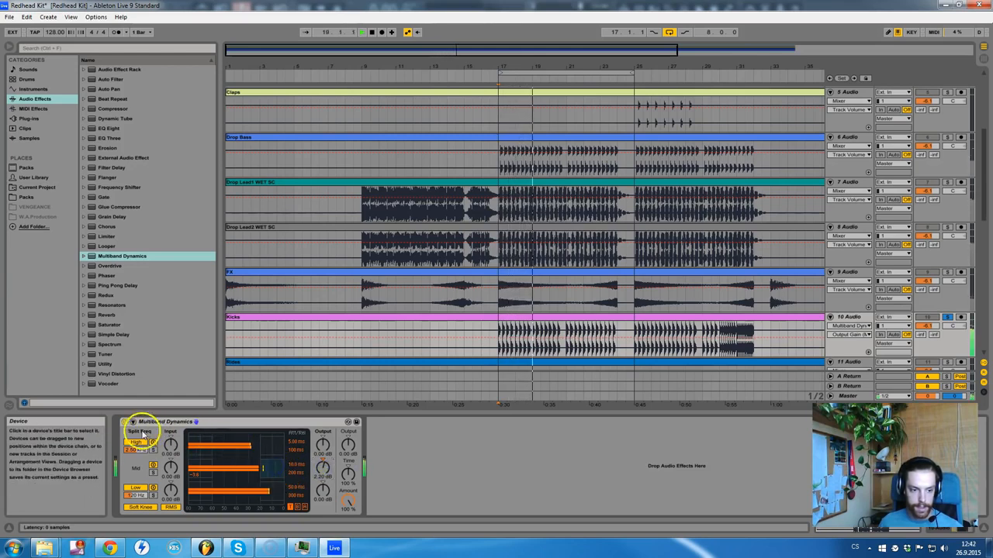
left_click(126, 422)
left_click(126, 421)
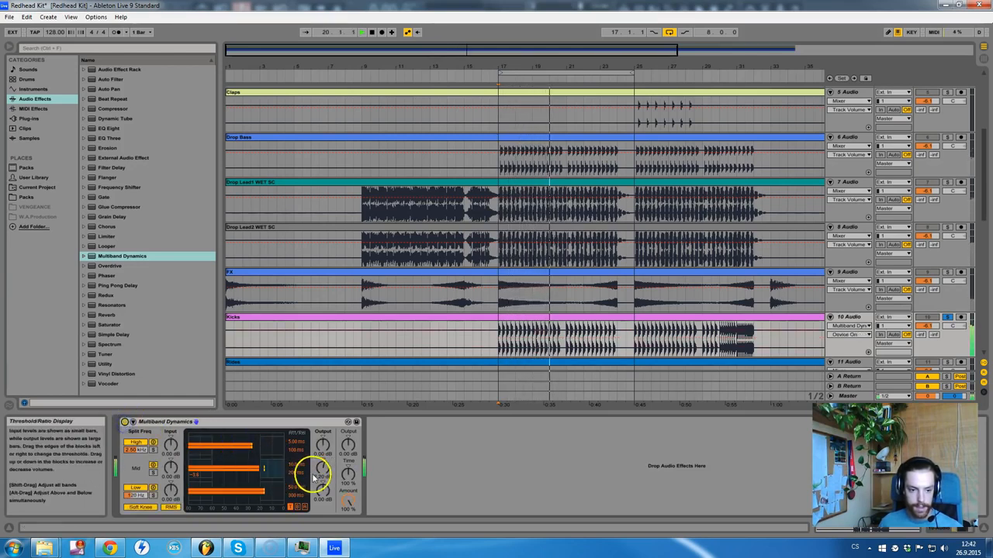
left_click(320, 443)
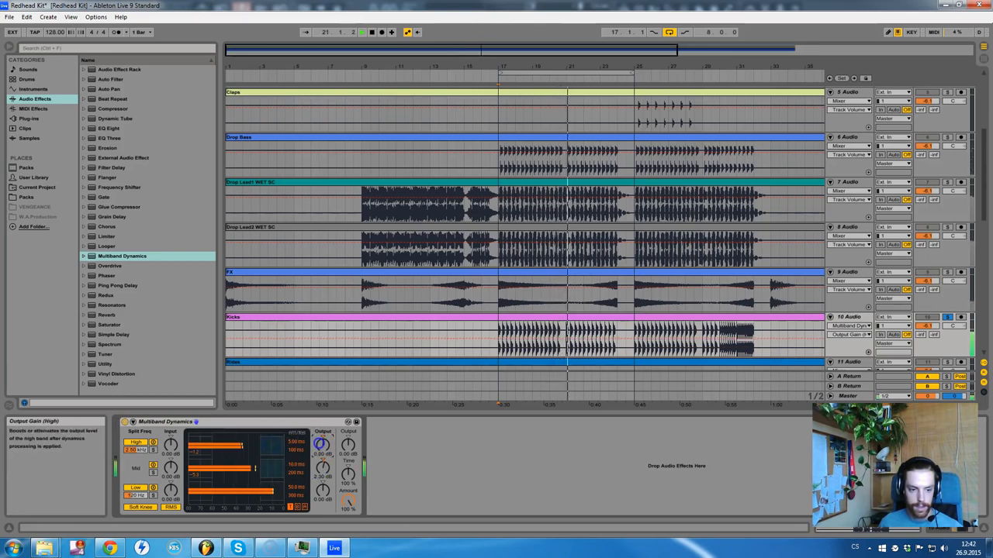
- Add EQ Eight after Multiband Dynamics on the Kicks, boosting the highs around 10.2 kHz and cutting 1.61 dB at 311 Hz
mouse_move(128, 128)
left_mouse_down()
mouse_move(218, 278)
mouse_move(418, 442)
left_mouse_up()
key("space")
left_click_drag(540, 463, 560, 461)
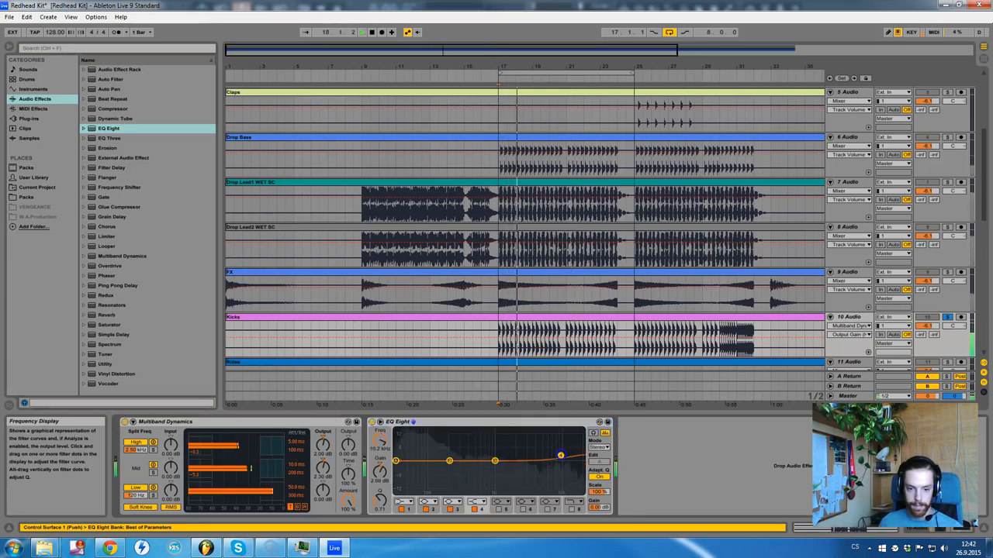
left_click(450, 462)
left_click_drag(452, 463, 463, 465)
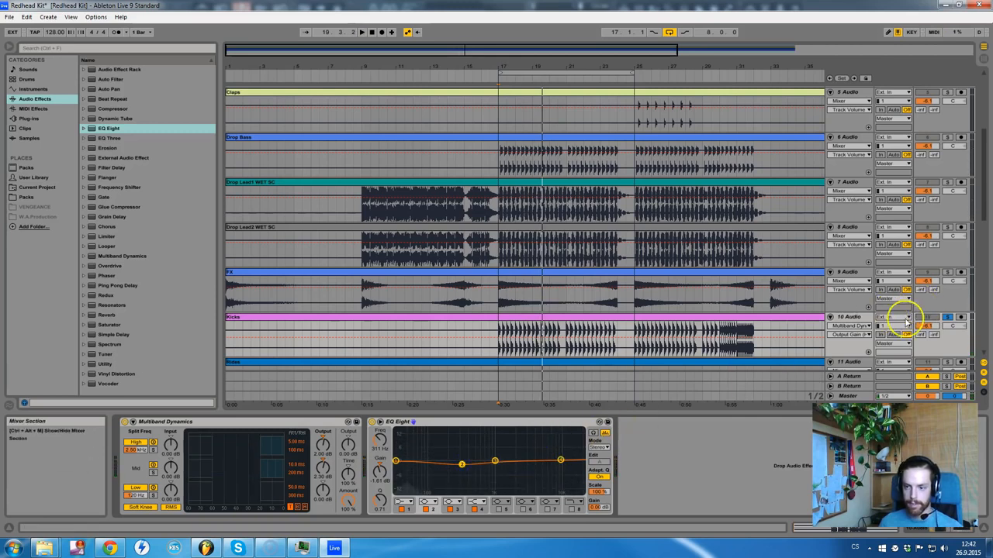
- Briefly unsolo the Kicks to check the full mix, and set their Multiband Dynamics mid output to 3.10 dB and mid attack to 40.4 ms
left_click(948, 319)
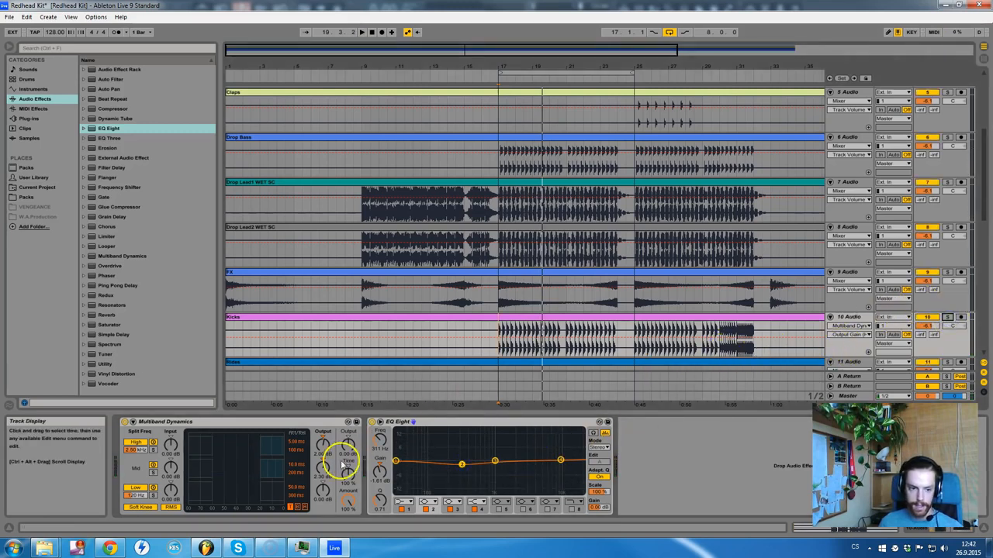
key("space")
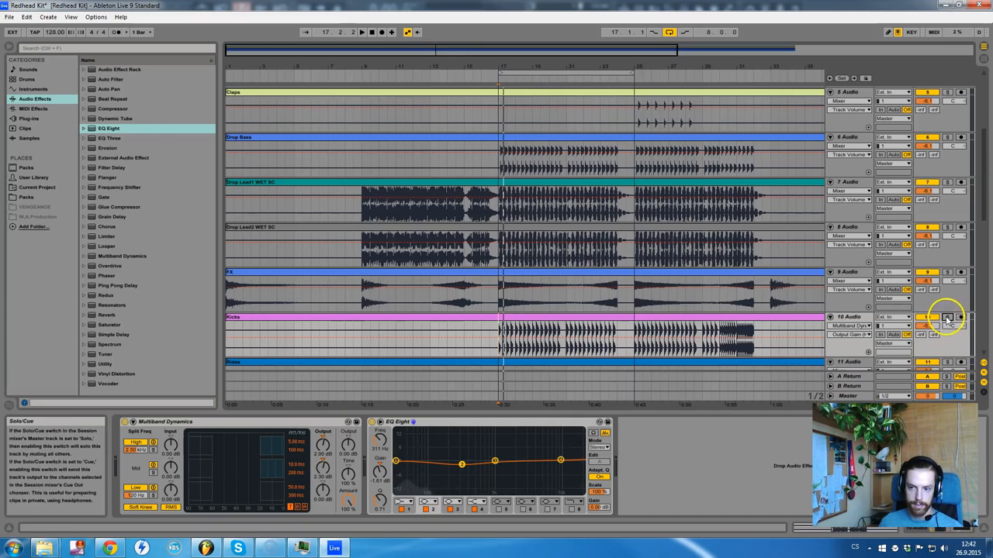
left_click(947, 317)
left_click_drag(321, 468, 321, 462)
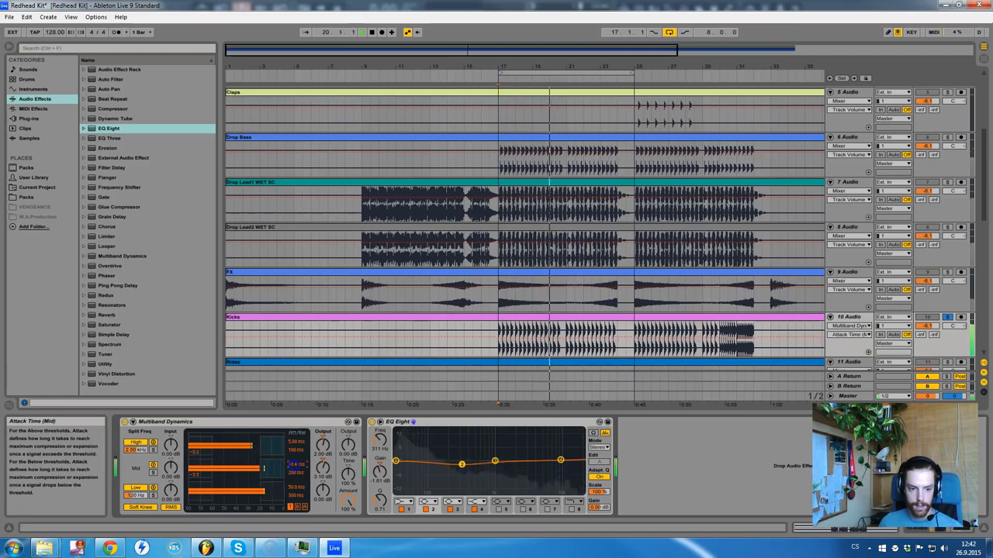
key("space")
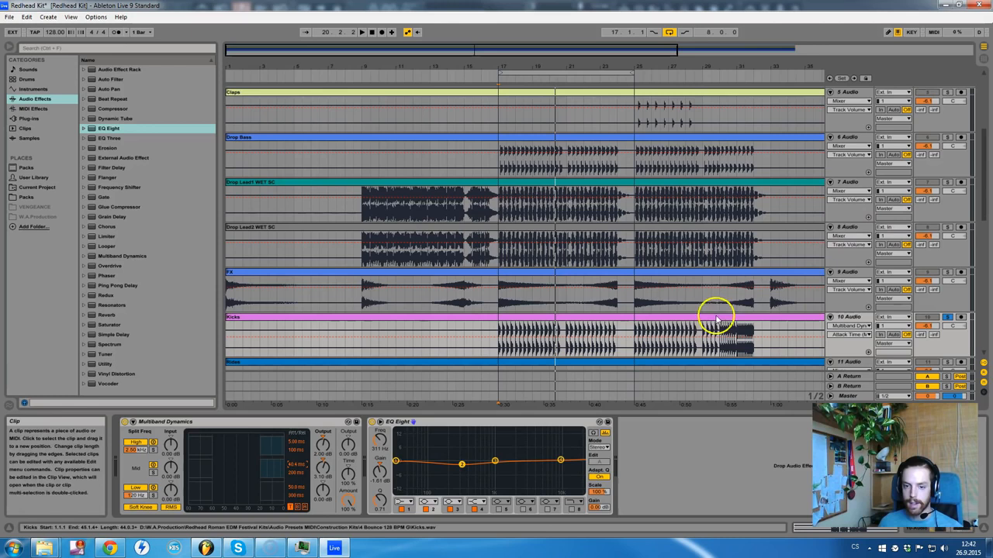
- Select the Drop Lead1 and Drop Lead2 tracks, 7 Audio and 8 Audio, and group them
left_click(845, 225)
scroll(849, 236, "up", 1)
scroll(820, 228, "up", 3)
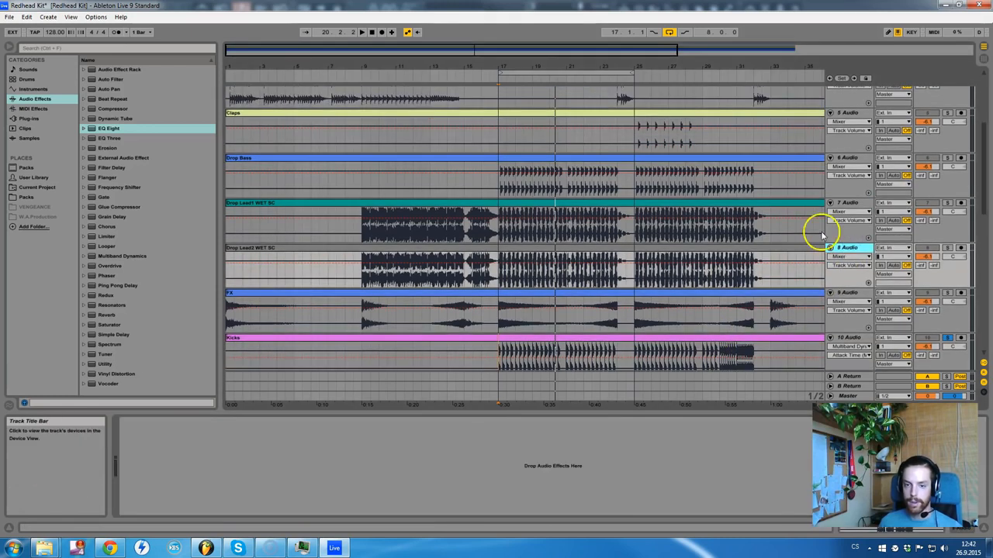
scroll(550, 270, "down", 3)
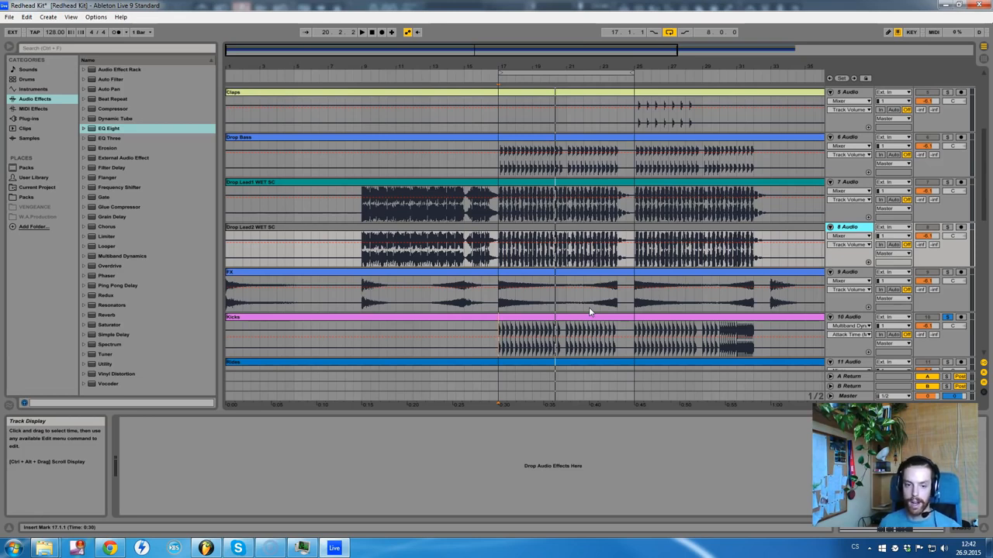
left_click(845, 183, "shift")
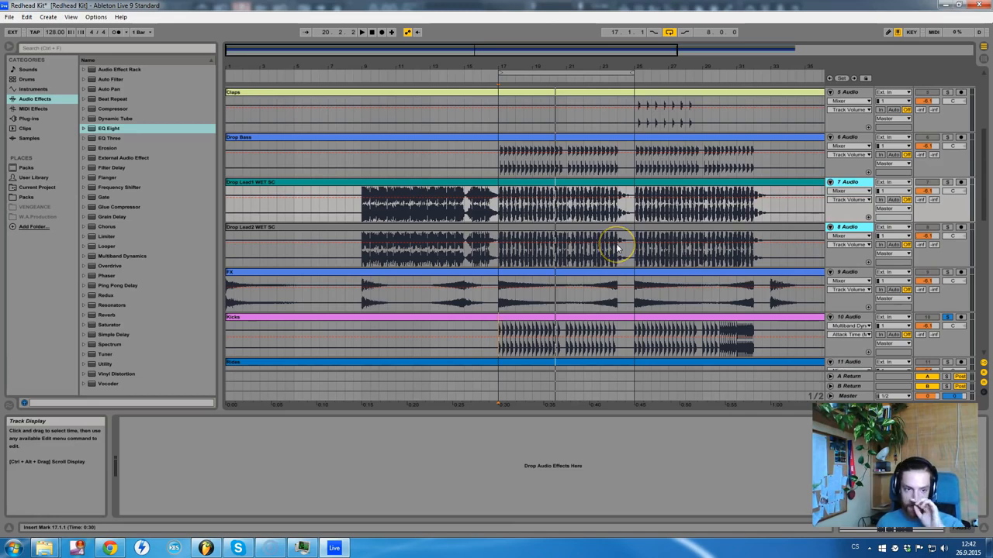
scroll(778, 237, "up", 1)
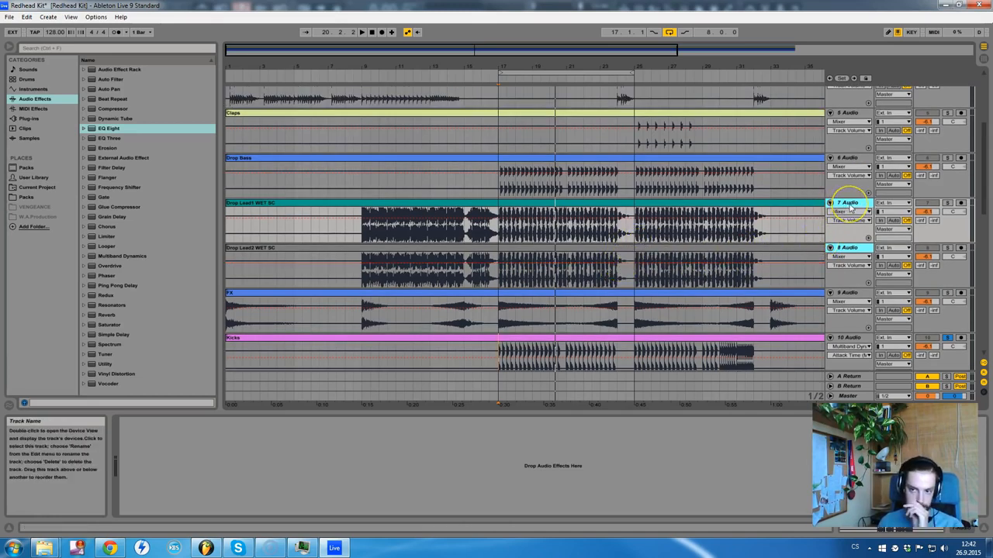
right_click(850, 206)
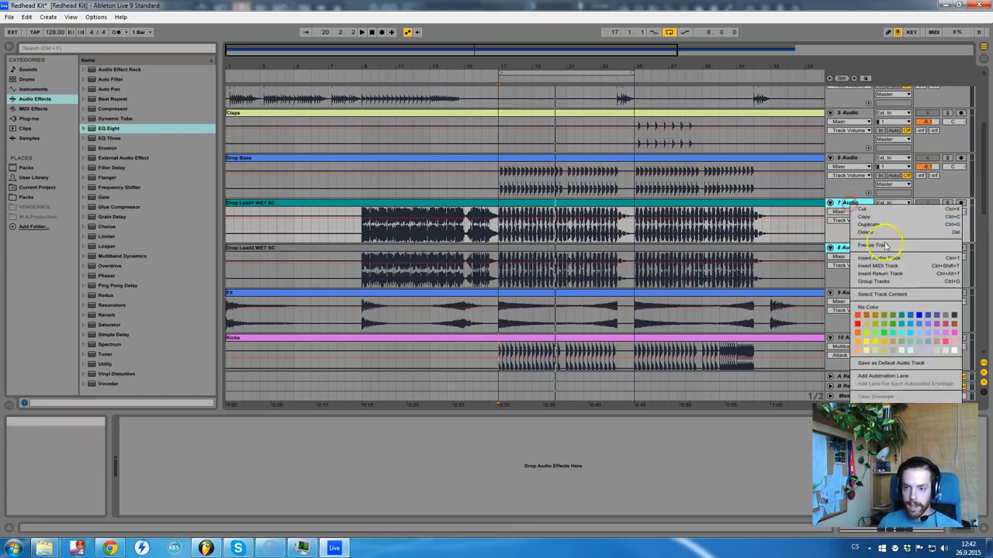
left_click(890, 283)
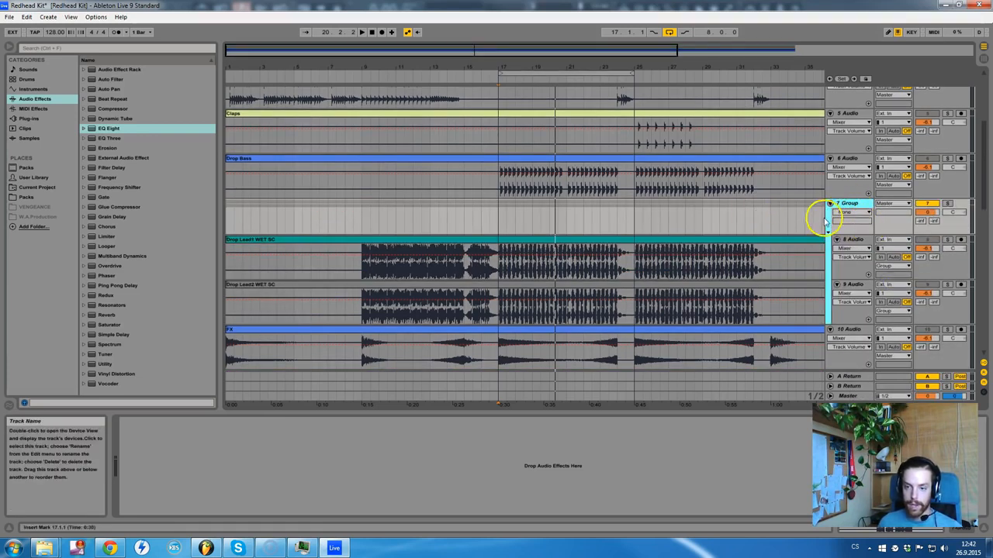
- Solo the Drop Lead2 track in the new group and add Multiband Dynamics to it during playback
scroll(833, 221, "down", 2)
left_click(852, 244)
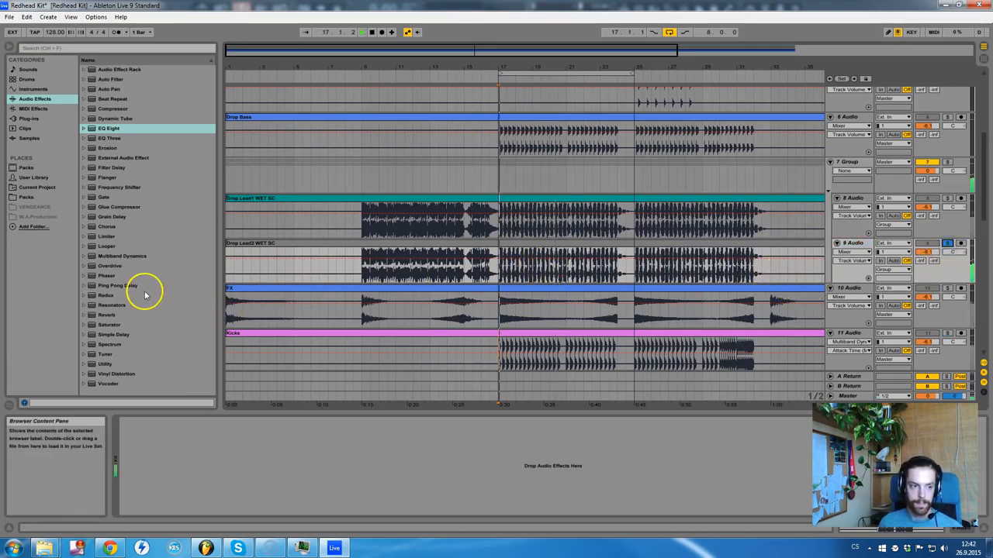
left_click_drag(127, 257, 166, 452)
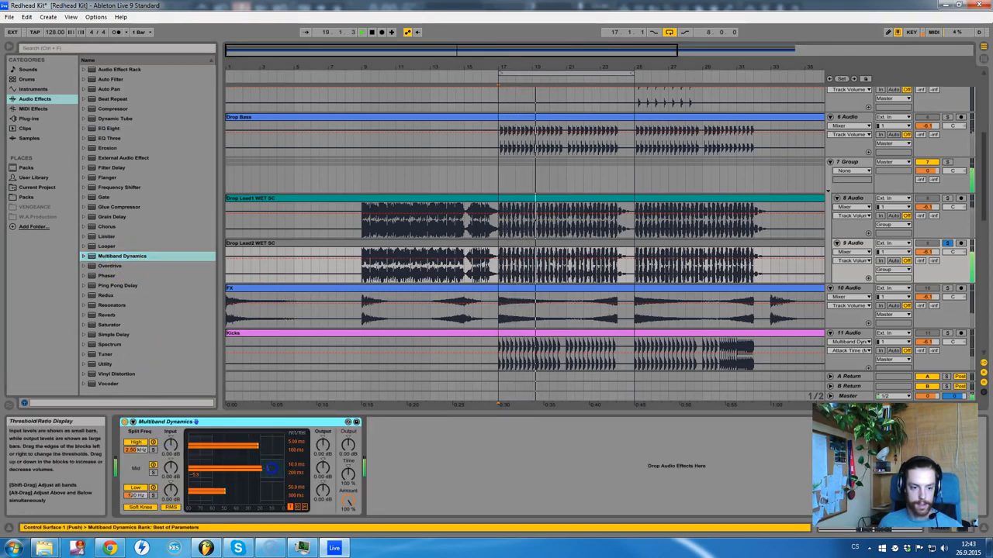
- In Drop Lead2's Multiband Dynamics, set mid output to 2.70 dB, high output to 0.90 dB, mid attack to about 29 ms and mid release to 94.1 ms
left_click_drag(323, 467, 319, 444)
left_click(291, 465)
left_click(292, 473)
mouse_move(289, 475)
left_mouse_down()
mouse_move(255, 417)
mouse_move(293, 483)
left_mouse_up()
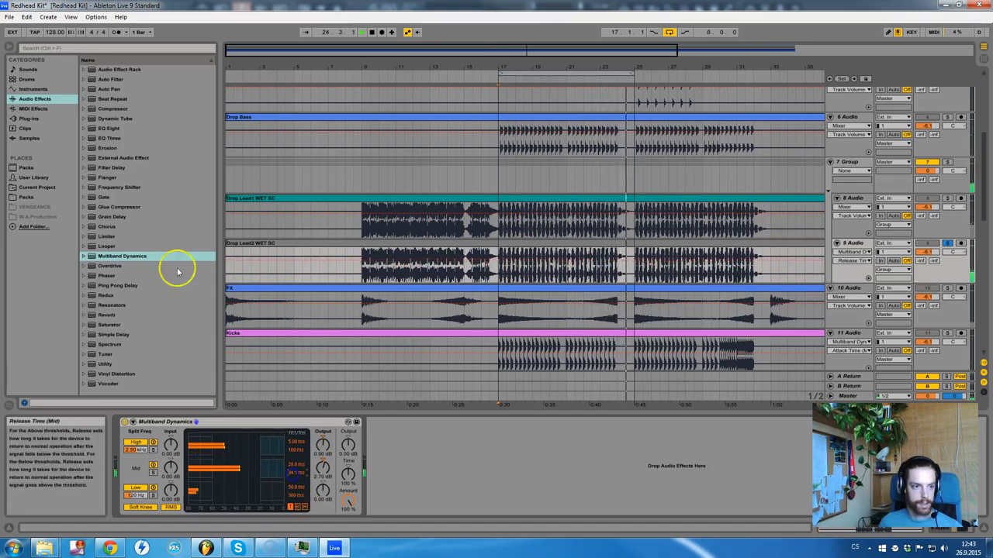
- Add EQ Eight to Drop Lead2, boost the highs with band 4, and make band 1 a low cut at about 103 Hz
left_click_drag(114, 130, 443, 472)
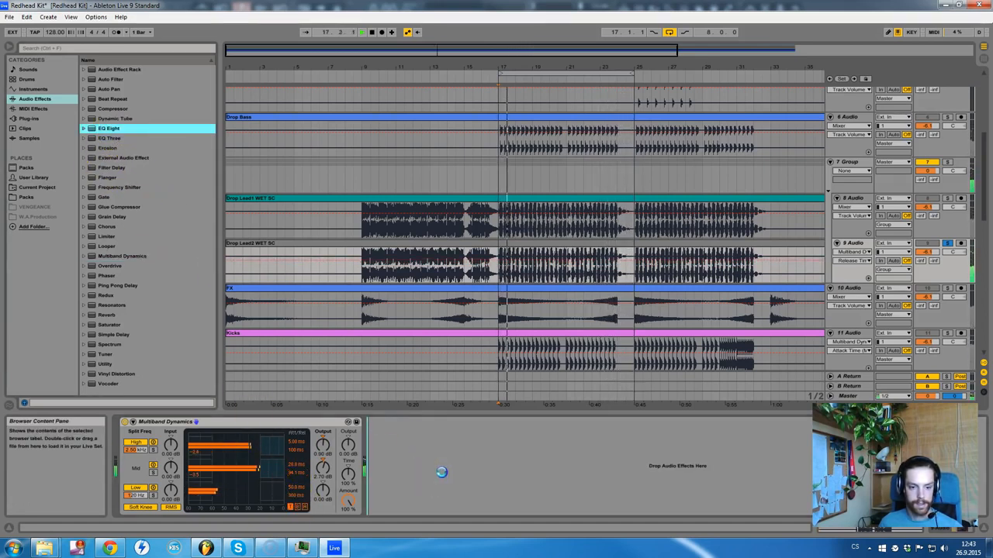
left_click_drag(541, 461, 546, 455)
left_click(396, 460)
left_click(401, 502)
left_click(405, 454)
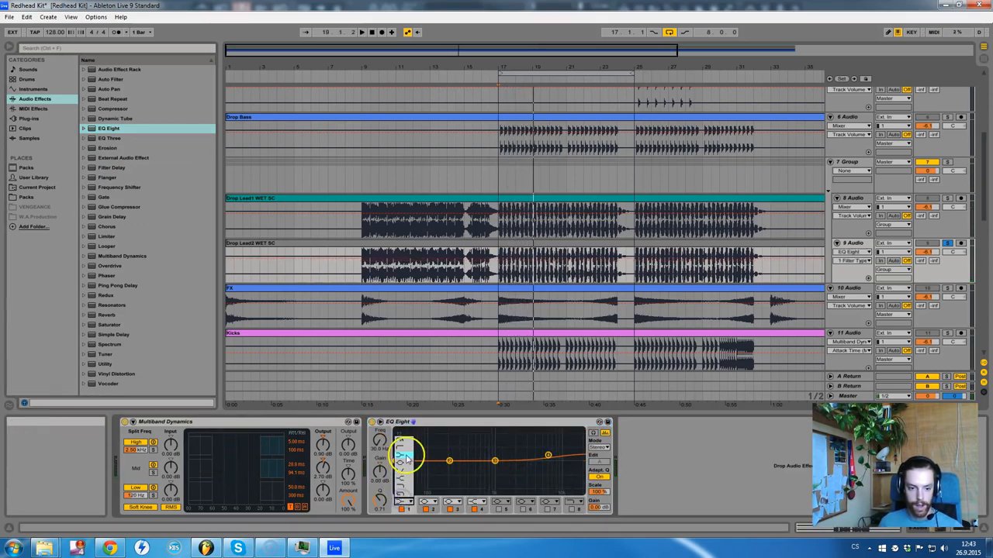
left_click(405, 469)
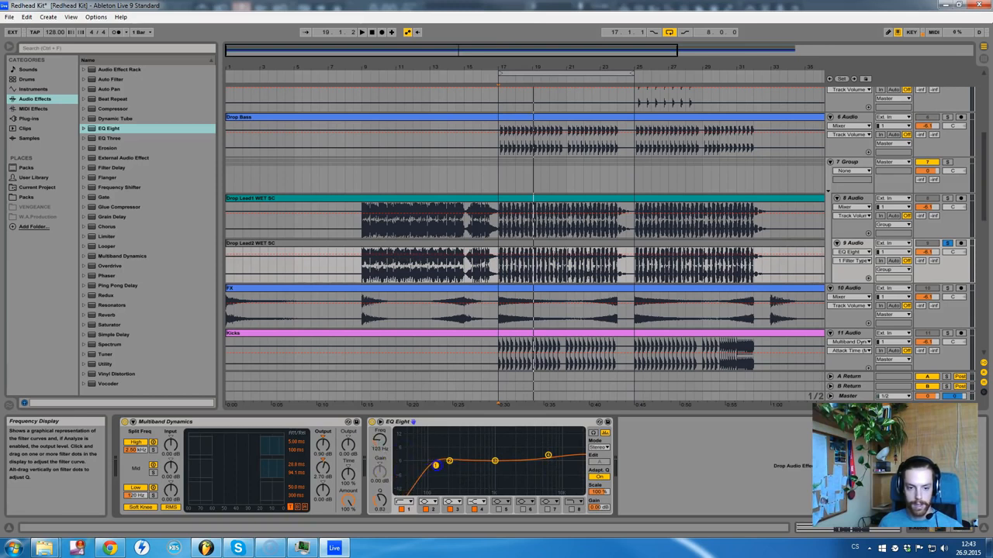
- During playback, raise Drop Lead2's EQ Eight low cut to 155 Hz and boost band 3 by 1.12 dB at 2.04 kHz
key("space")
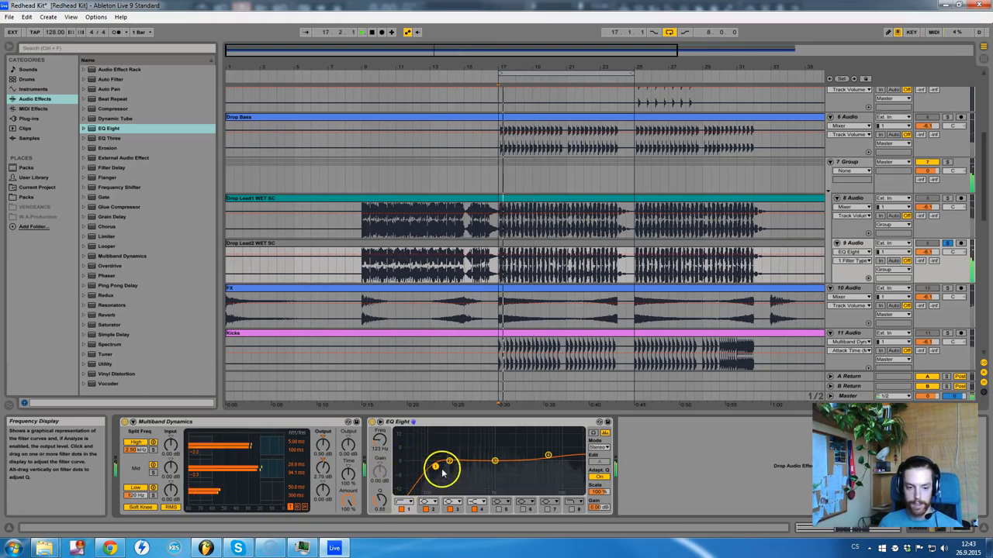
left_click_drag(436, 466, 444, 466)
left_click(494, 461)
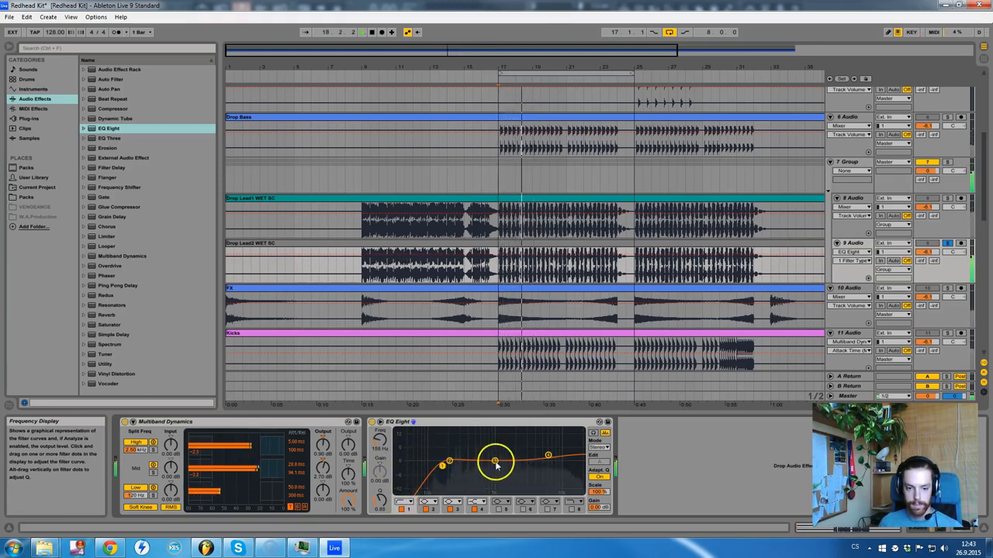
left_click_drag(494, 461, 516, 463)
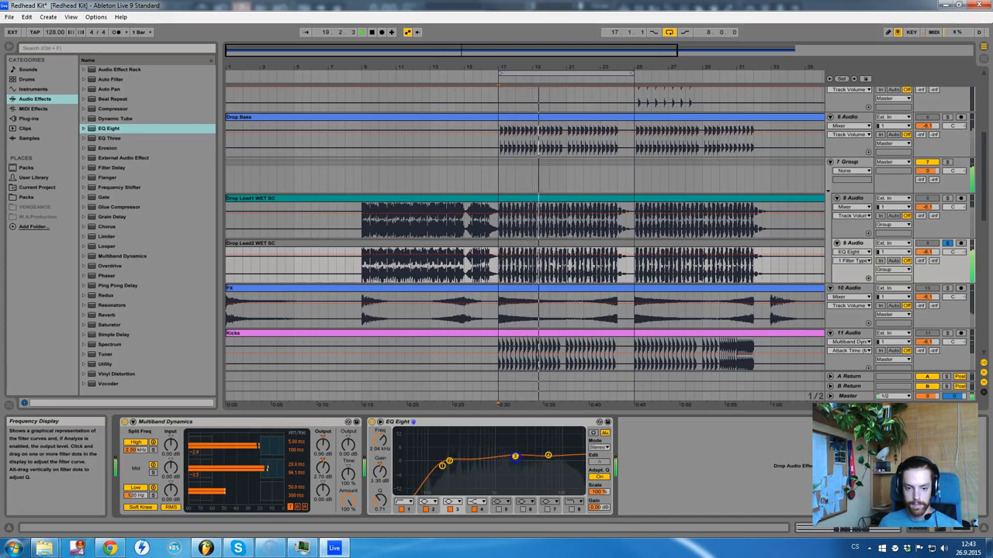
key("space")
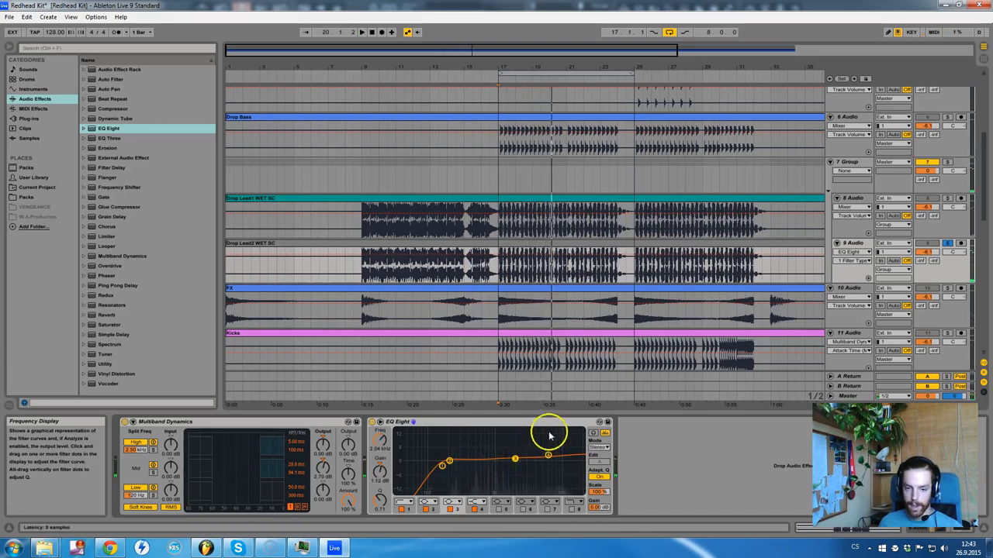
- Add Multiband Dynamics to the Drop Lead1 track and solo that track for playback
left_click(850, 214)
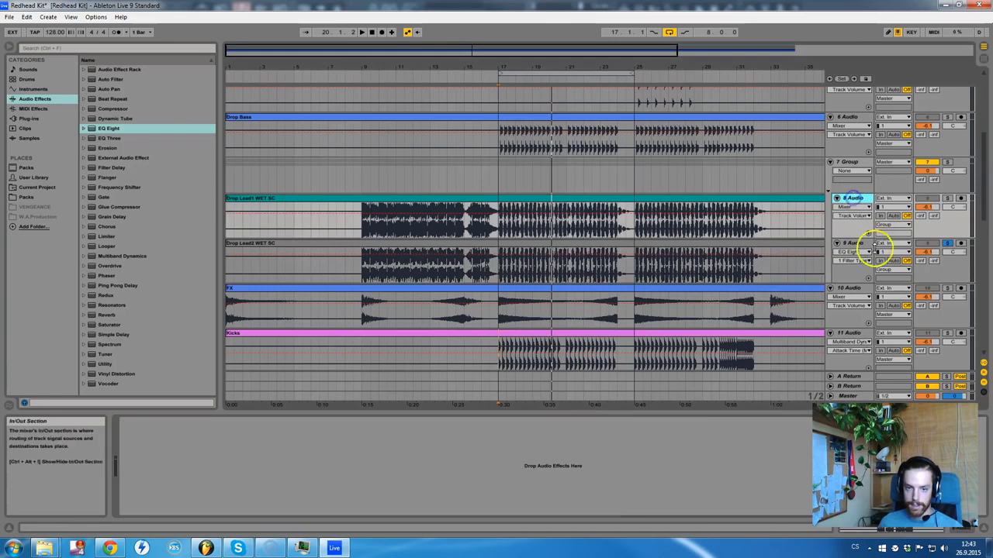
left_click_drag(120, 261, 207, 339)
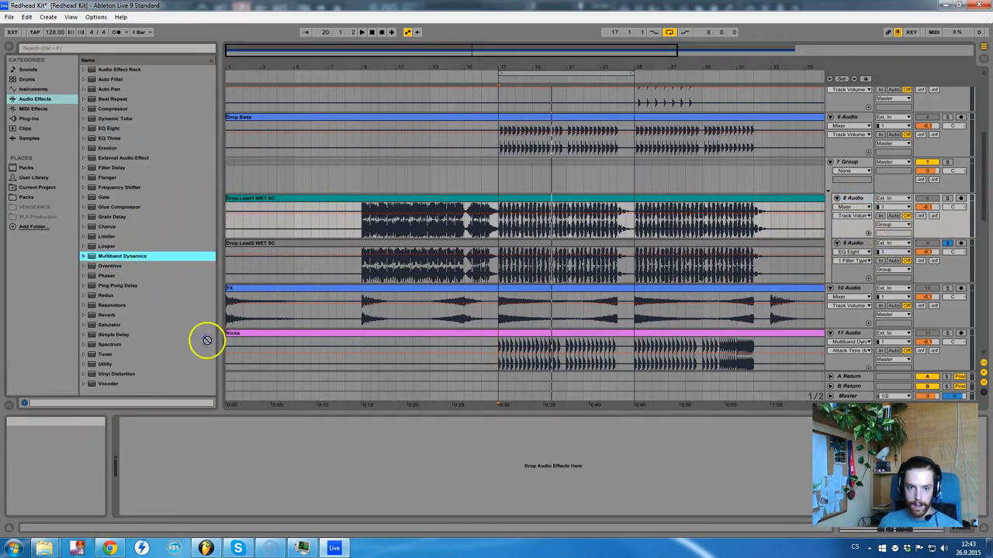
left_click_drag(216, 442, 217, 443)
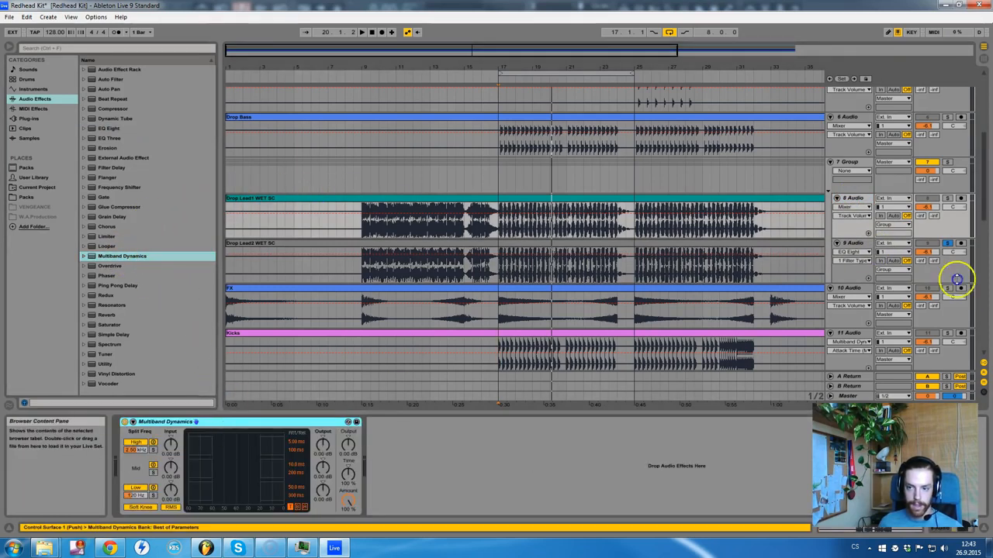
key("space")
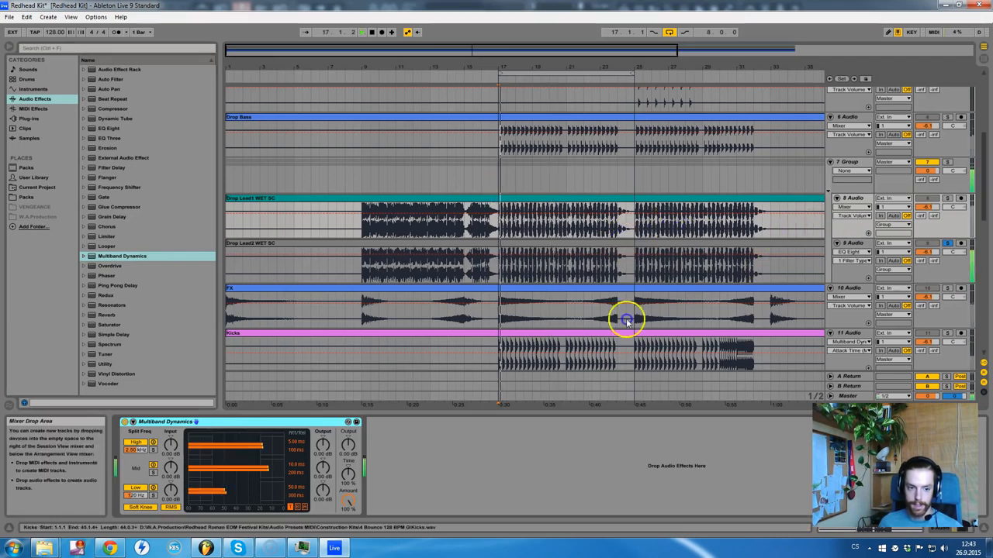
left_click(947, 199)
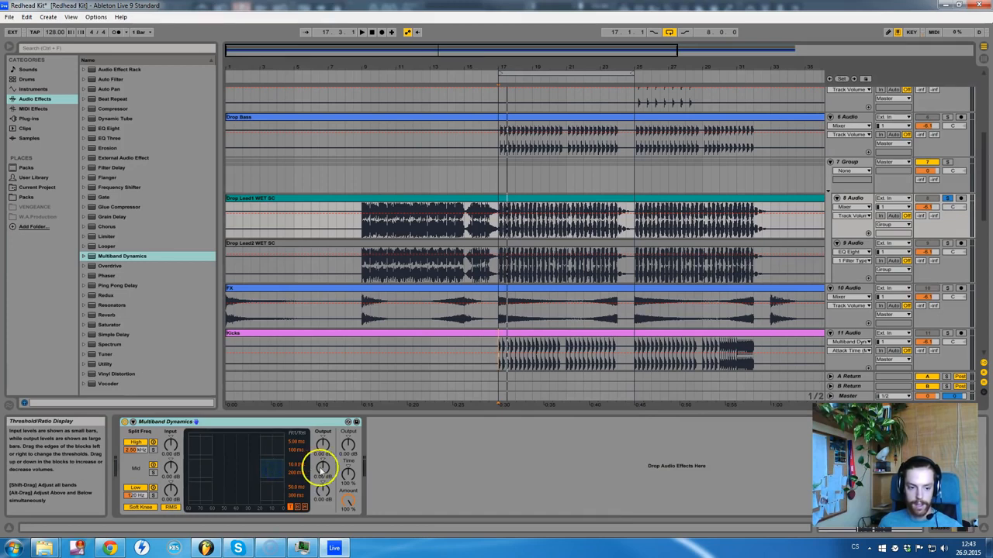
- In Drop Lead1's Multiband Dynamics, set mid output to 2.70 dB, high output to 1.80 dB and high release to 37.1 ms
left_click_drag(321, 470, 321, 425)
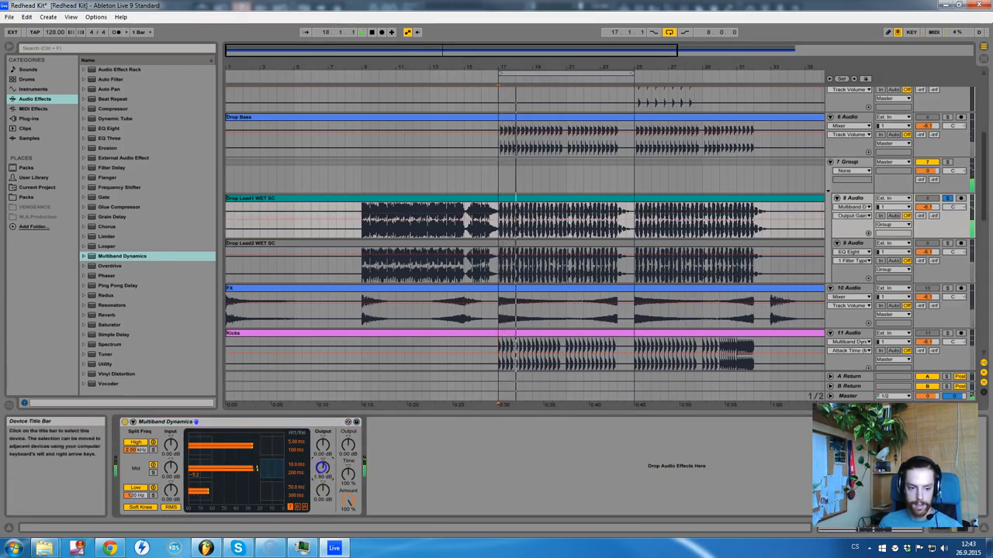
left_click_drag(321, 468, 277, 447)
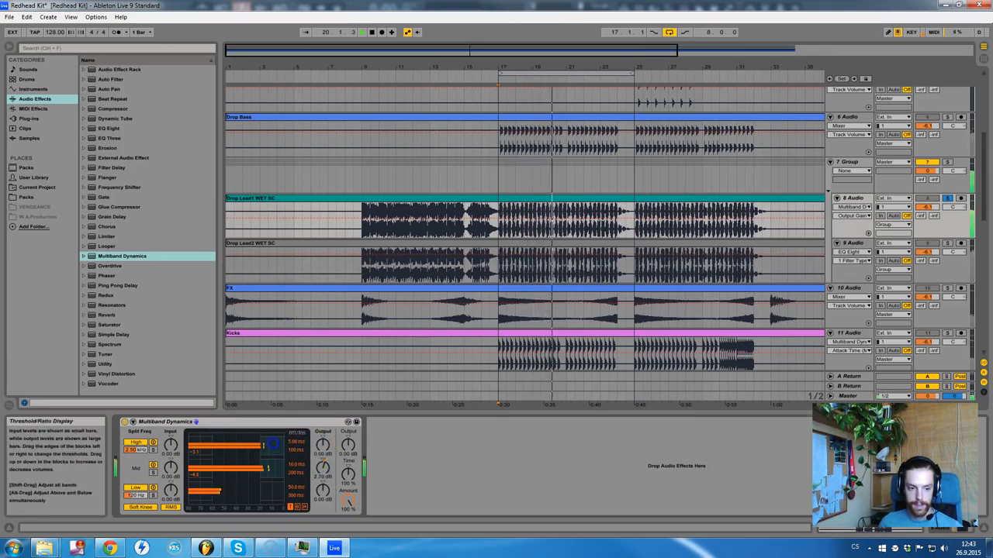
left_click_drag(321, 447, 301, 459)
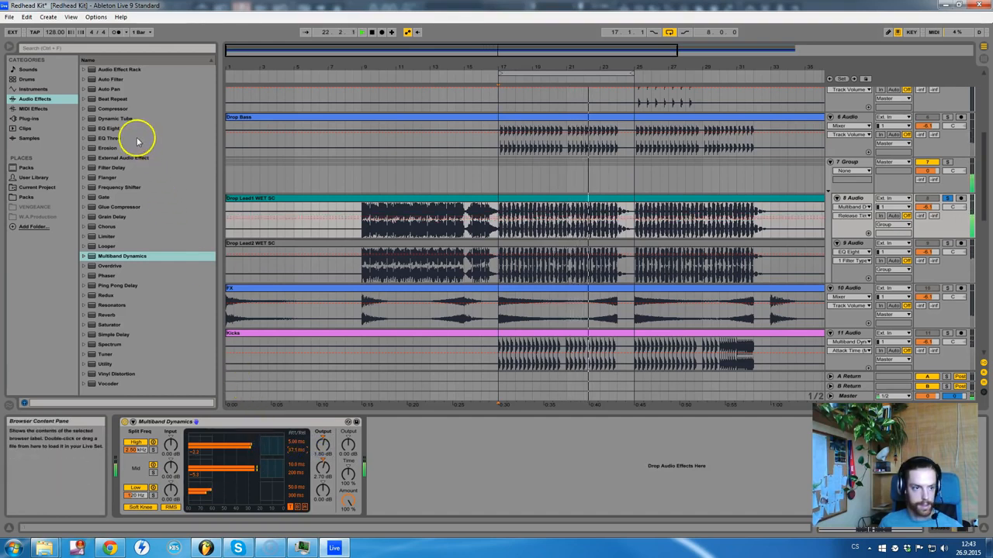
- Add EQ Eight after Drop Lead1's Multiband Dynamics, enable extra upper bands, and dip the top end by about 3.35 dB
left_click(101, 130)
left_click_drag(101, 130, 429, 462)
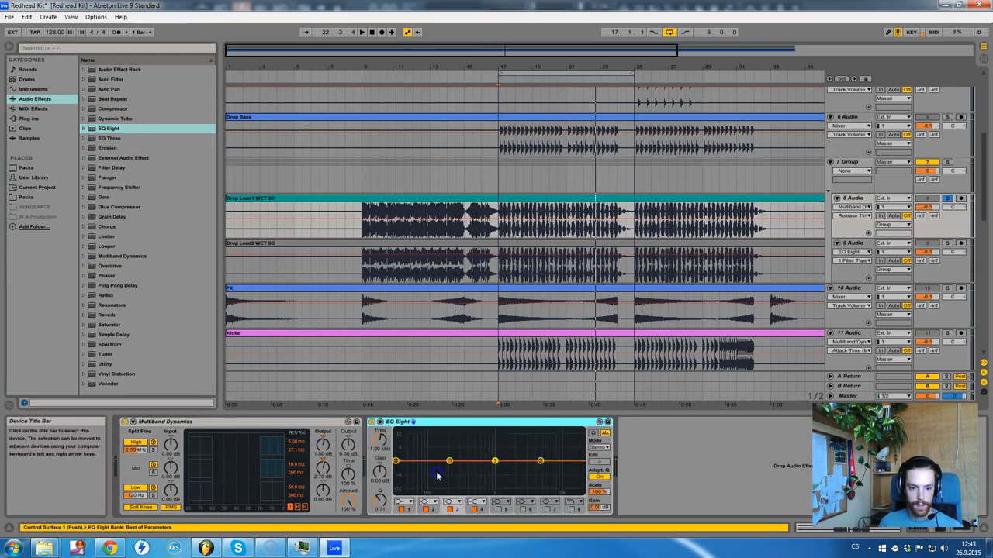
key("space")
left_click_drag(540, 461, 568, 467)
left_click(548, 509)
left_click(524, 509)
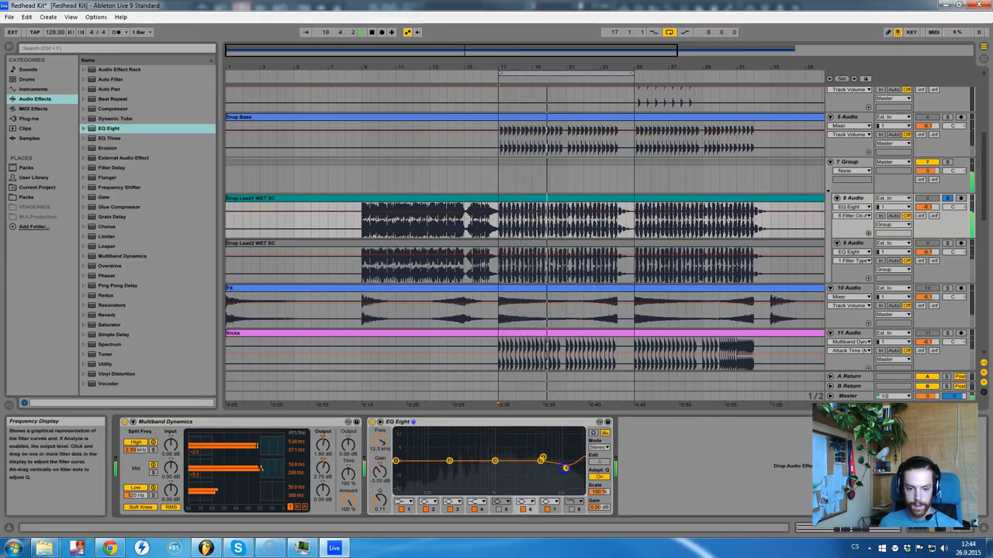
- Make band 1 of Drop Lead1's EQ Eight a low cut at 187 Hz with a Q of 0.89, auditioning it during playback
left_click(402, 503)
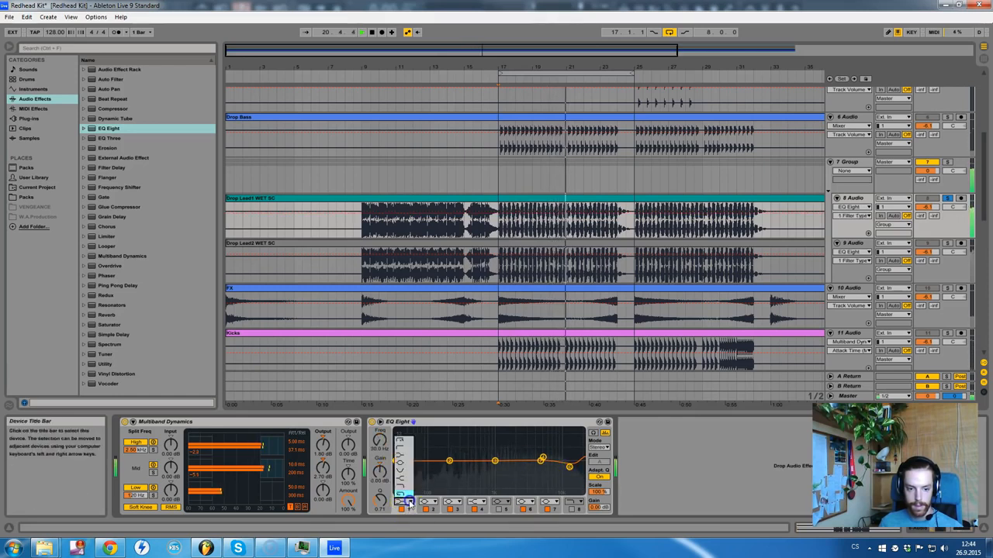
left_click(401, 451)
left_click_drag(396, 468, 434, 466)
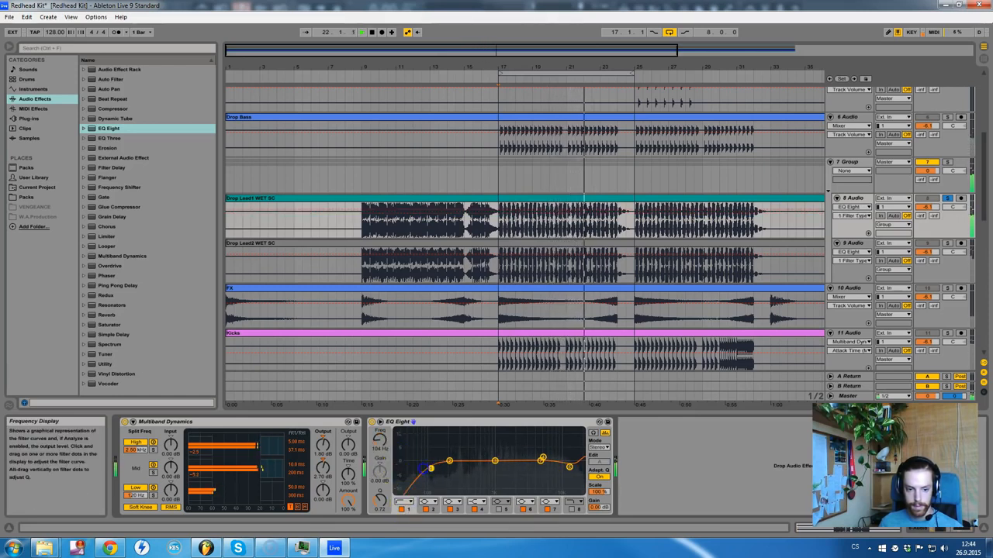
left_click_drag(380, 495, 381, 498)
mouse_move(434, 461)
left_mouse_down()
mouse_move(439, 470)
mouse_move(405, 456)
mouse_move(448, 464)
left_mouse_up()
key("space")
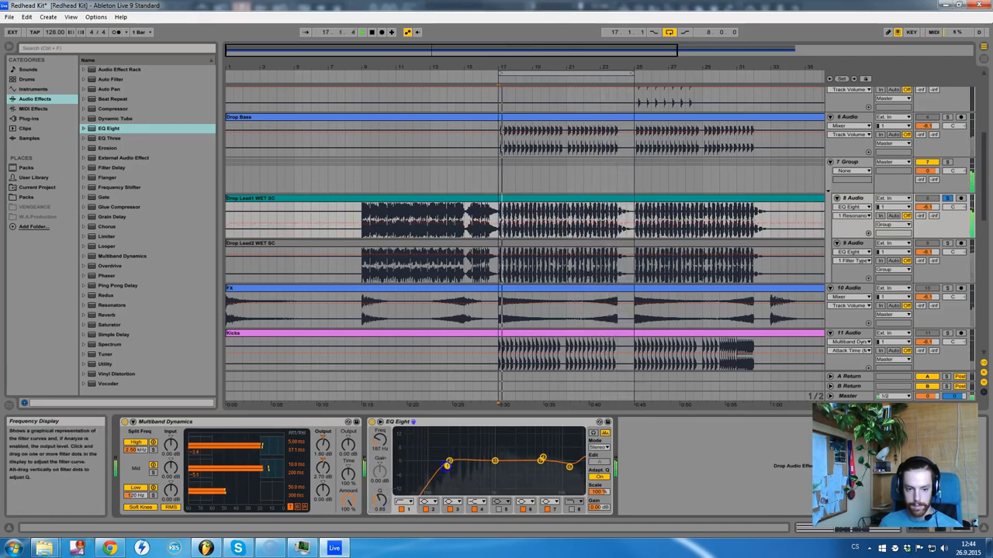
key("space")
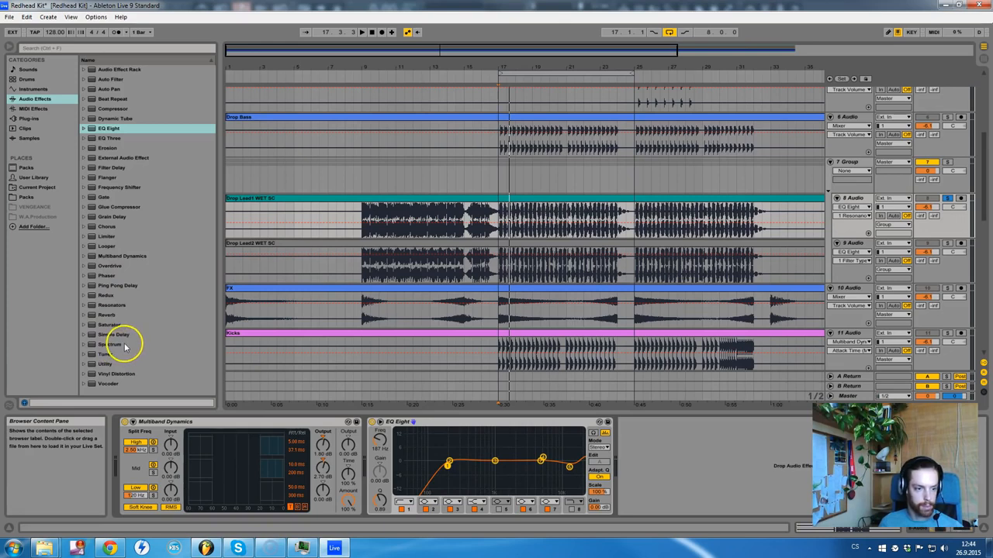
- Insert Saturator before Drop Lead1's EQ Eight with 2.29 dB drive and 45.2% dry/wet, and audition it
left_click_drag(113, 327, 375, 464)
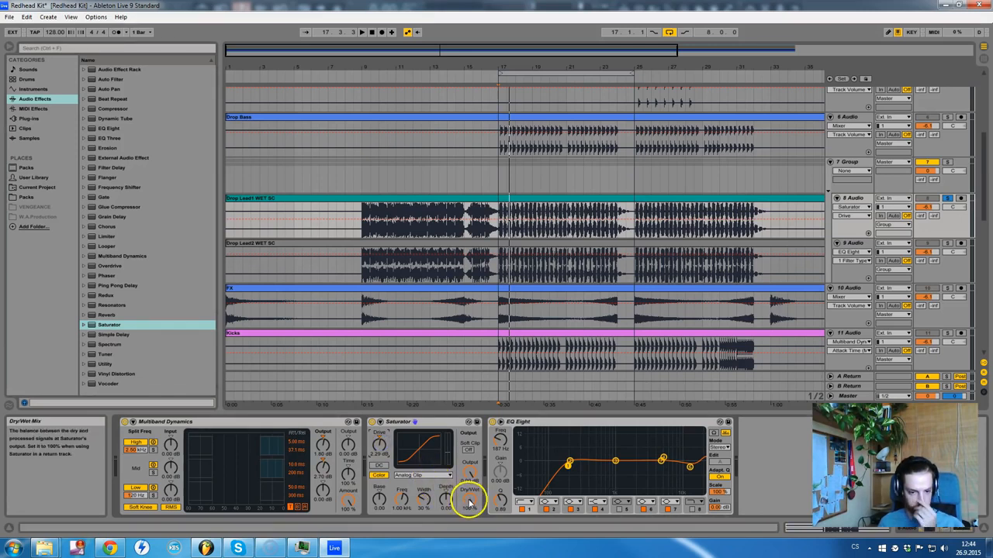
key("space")
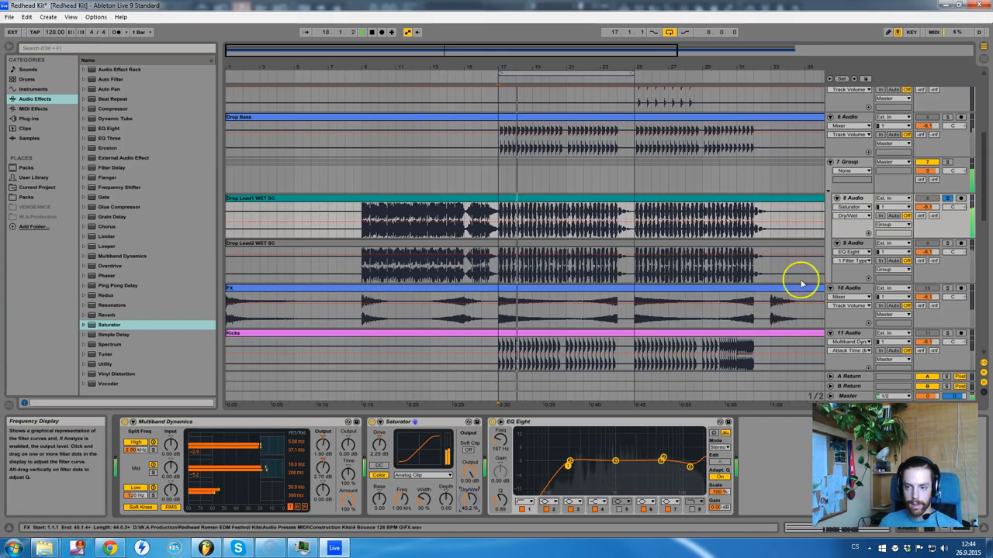
key("space")
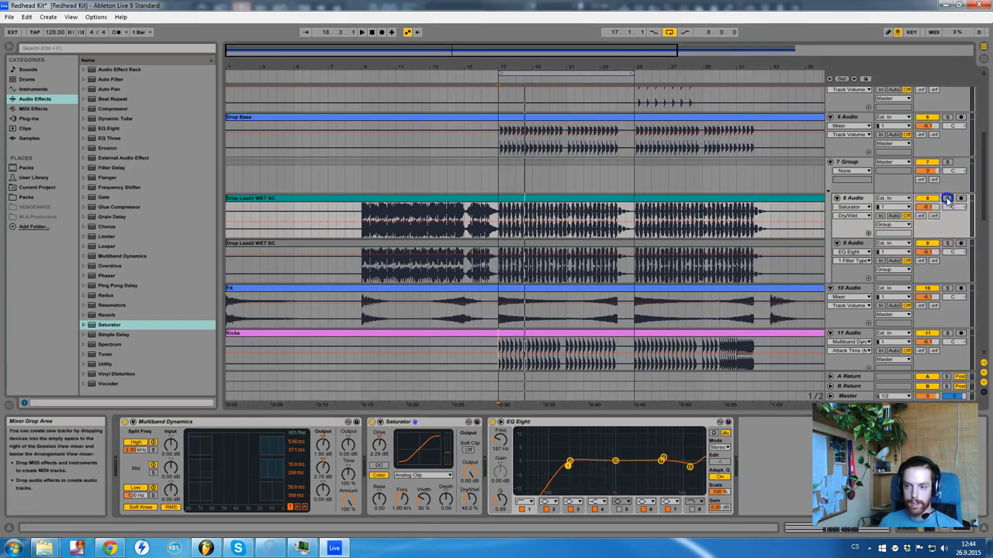
- Solo the leads group instead of the single lead and add Glue Compressor to the group
scroll(891, 248, "up", 2)
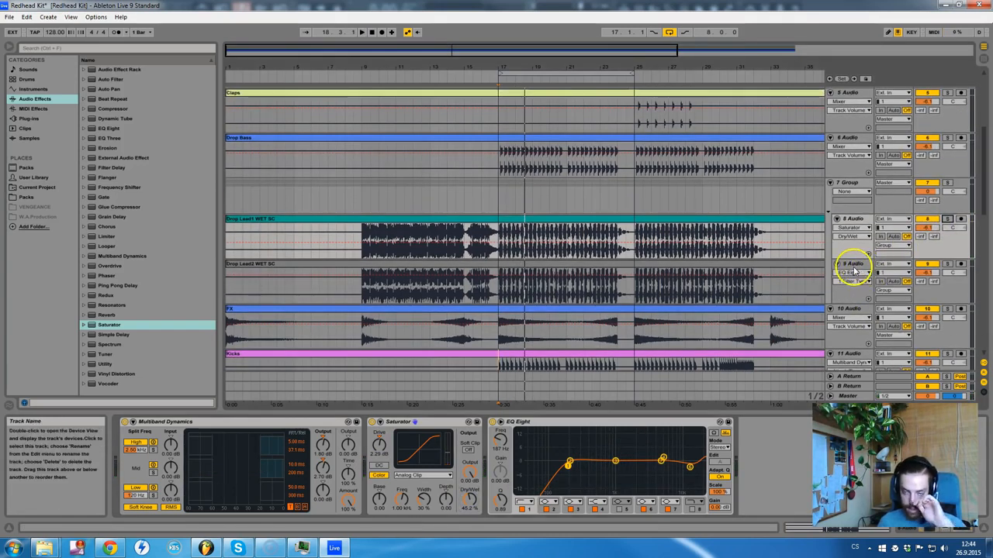
left_click(849, 183)
key("space")
left_click(947, 183)
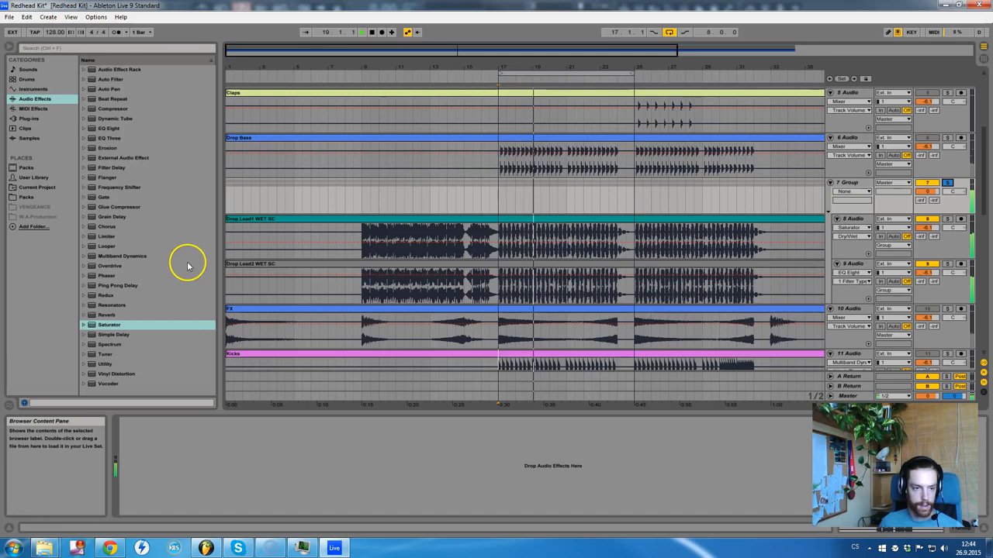
left_click_drag(116, 207, 190, 490)
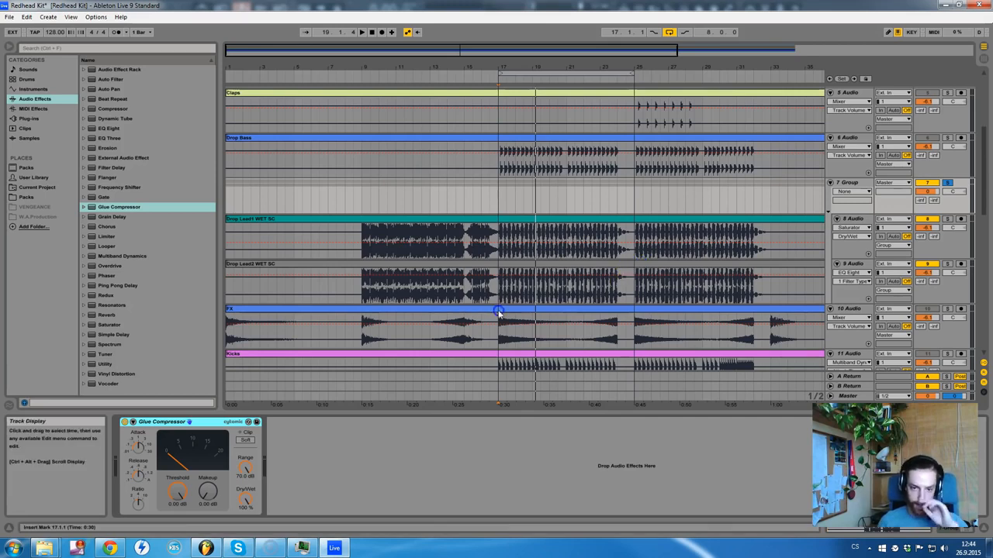
- Adjust the group's Glue Compressor attack and release, and set threshold to -8.25 dB and makeup to 1.43 dB during playback
left_click(140, 477)
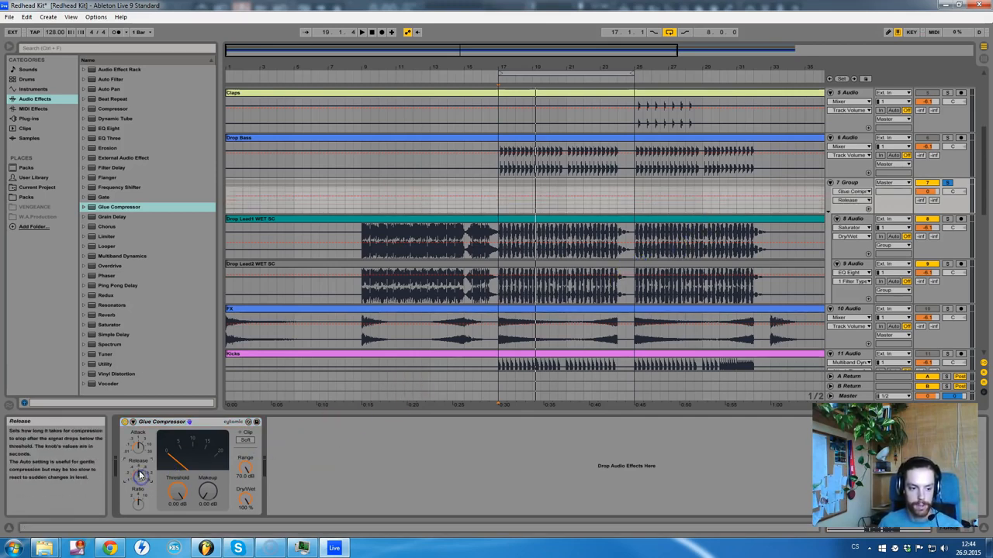
left_click(139, 449)
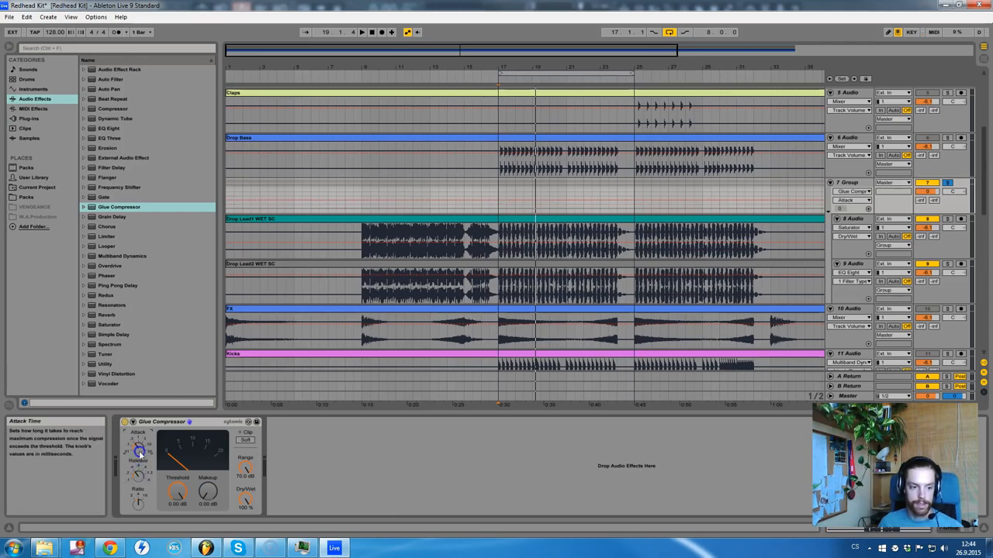
left_click(210, 482)
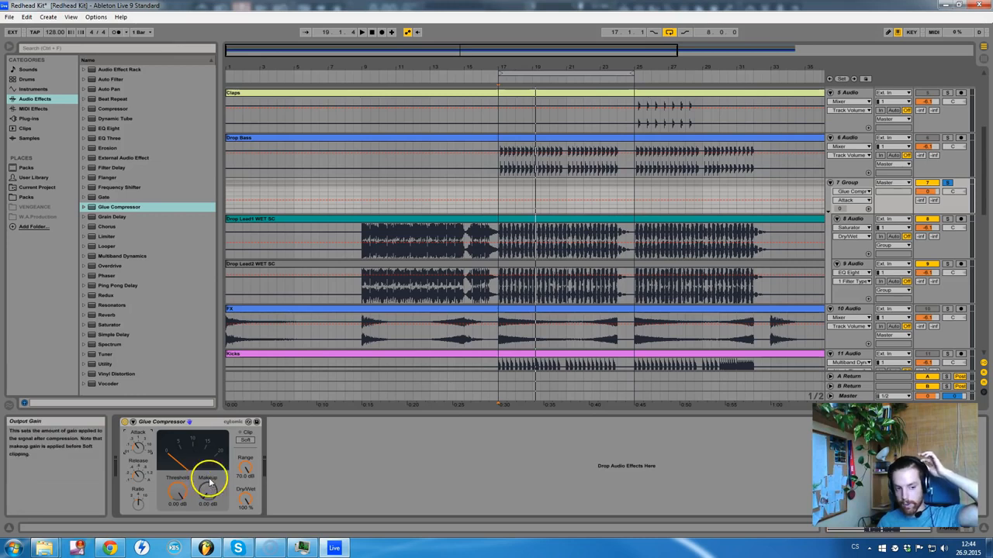
left_click(177, 491)
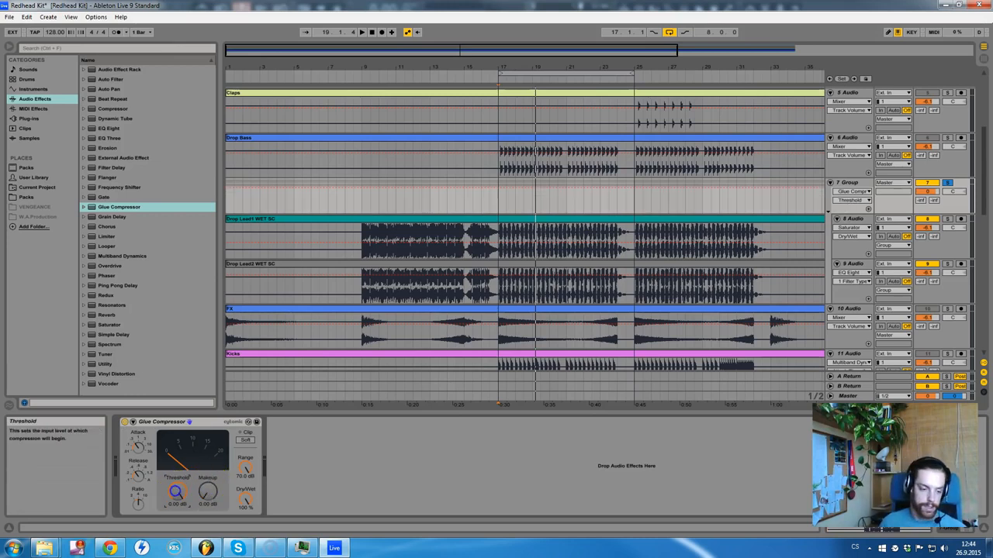
key("space")
left_click_drag(177, 491, 204, 492)
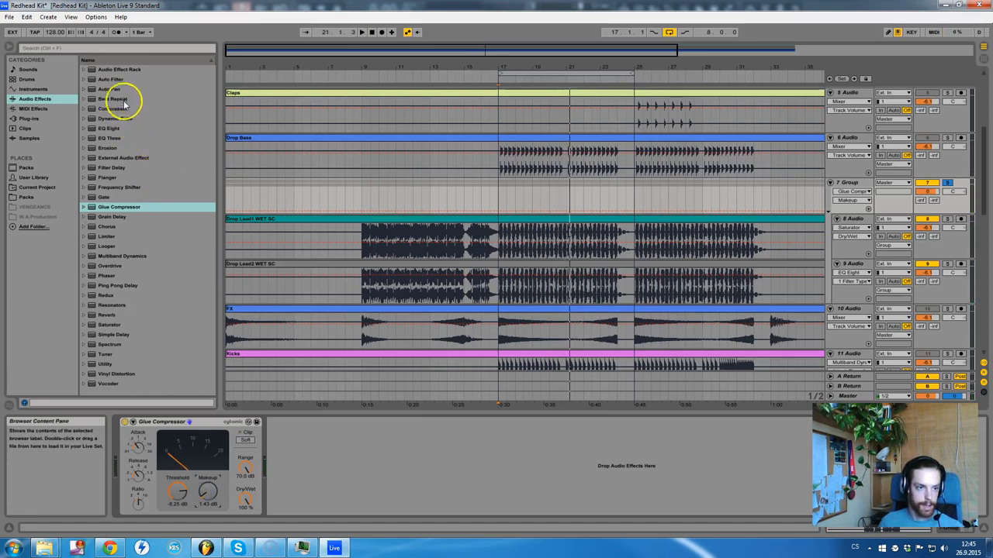
- Add EQ Eight after the group's Glue Compressor, make band 8 a high cut, and boost band 7 by 0.87 dB at 4.74 kHz
left_click_drag(110, 132, 320, 419)
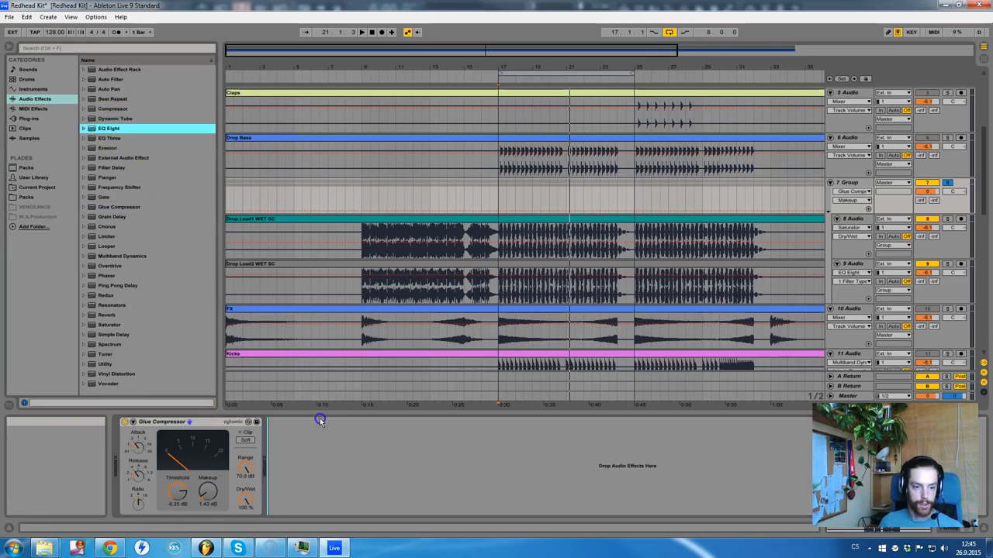
left_click_drag(325, 456, 378, 465)
left_click(421, 509)
left_click(398, 510)
left_click(471, 509)
left_click(424, 508)
key("space")
left_click_drag(461, 462, 439, 459)
left_click(439, 460)
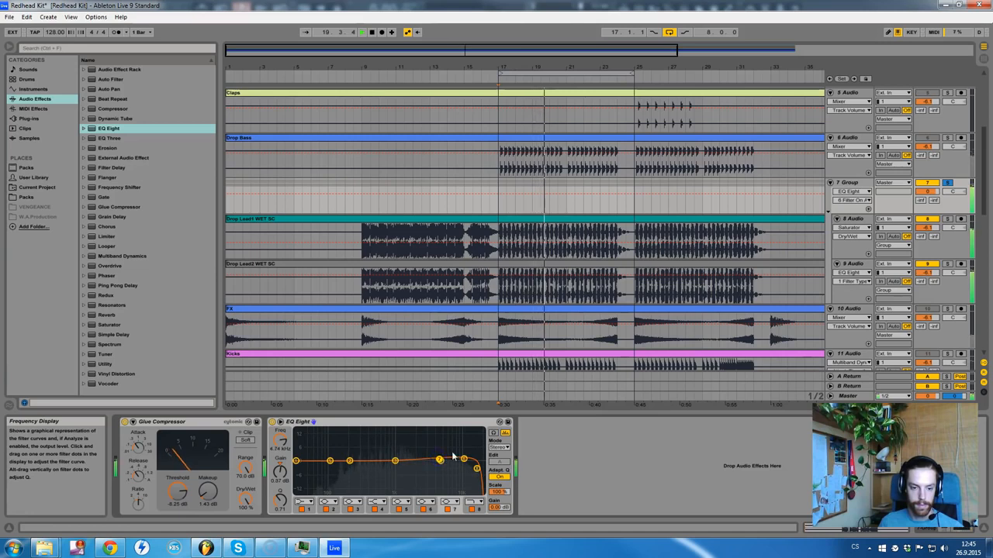
key("space")
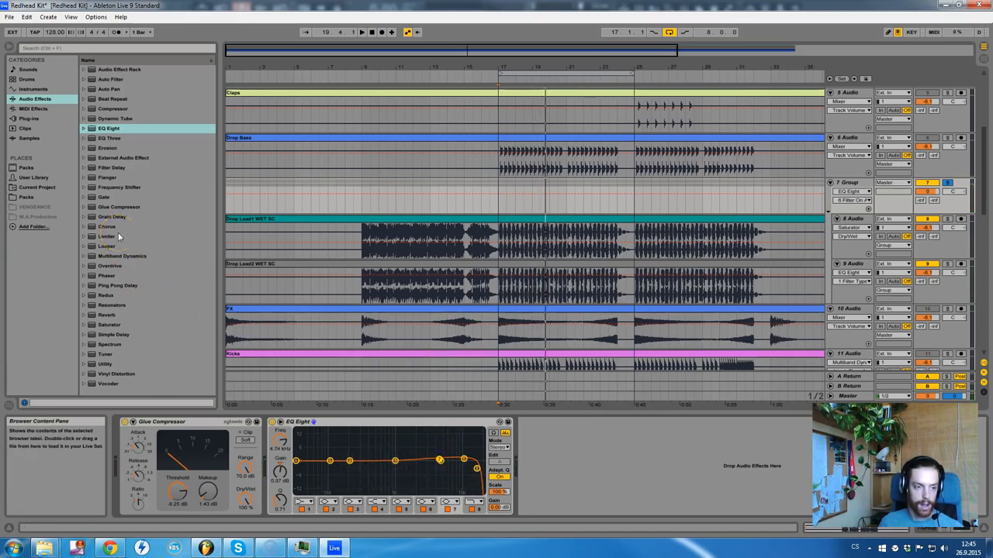
- Find the Kickstart plug-in and add it after EQ Eight on the leads group
left_click(29, 118)
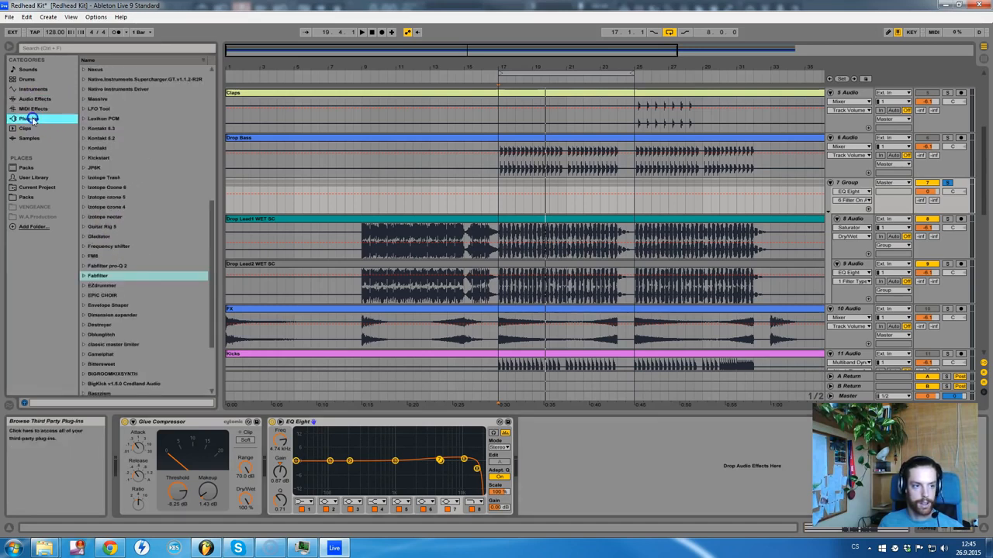
scroll(150, 291, "down", 3)
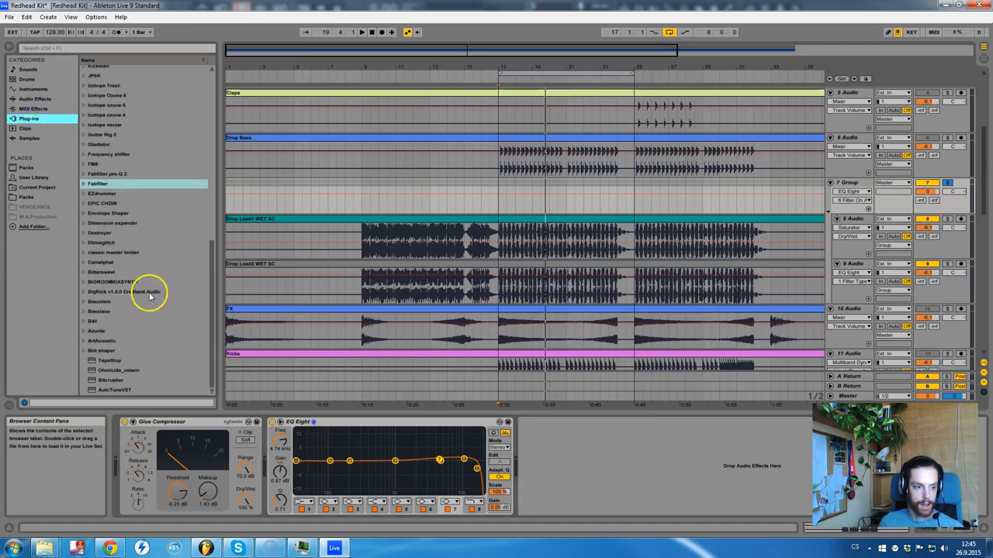
left_click(89, 349)
scroll(122, 330, "up", 2)
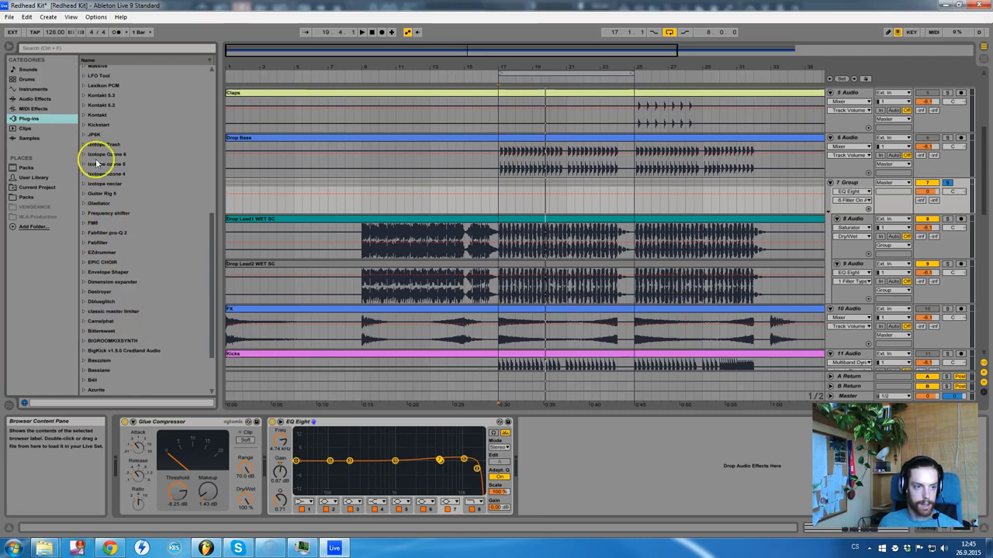
left_click_drag(93, 125, 240, 273)
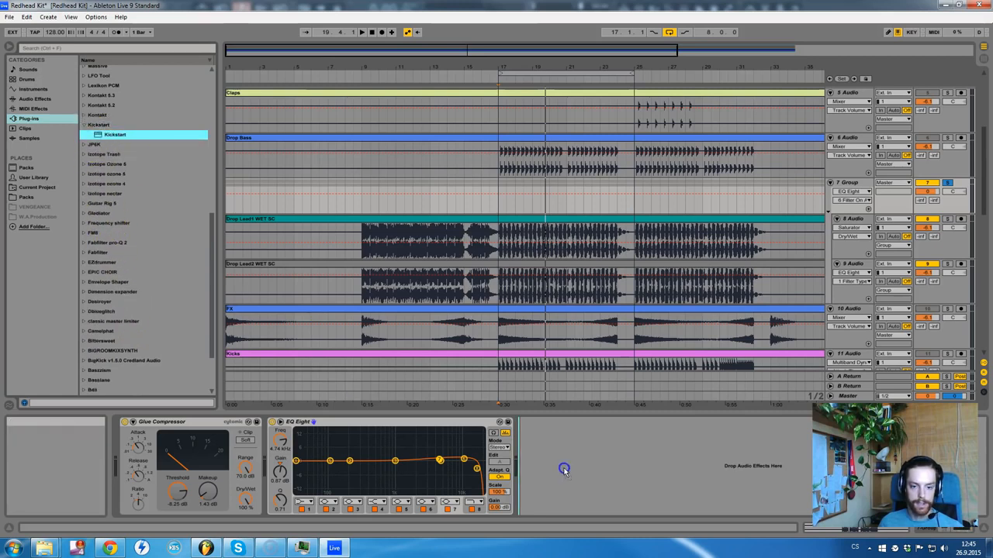
- Give Kickstart the second curve shape at 1/4 with 65% mix, audition it, and close the plug-in window
left_click_drag(531, 260, 532, 205)
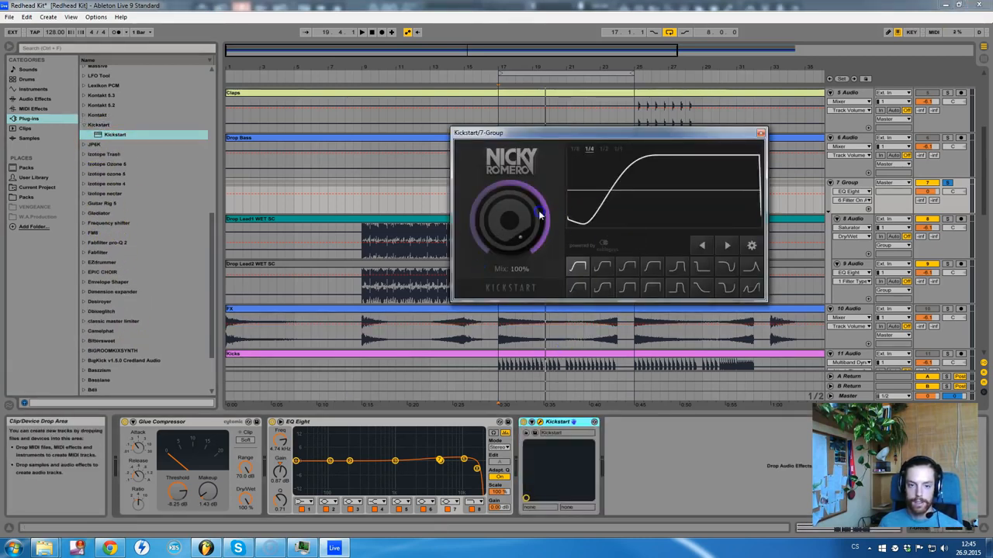
left_click(602, 268)
left_click(572, 257)
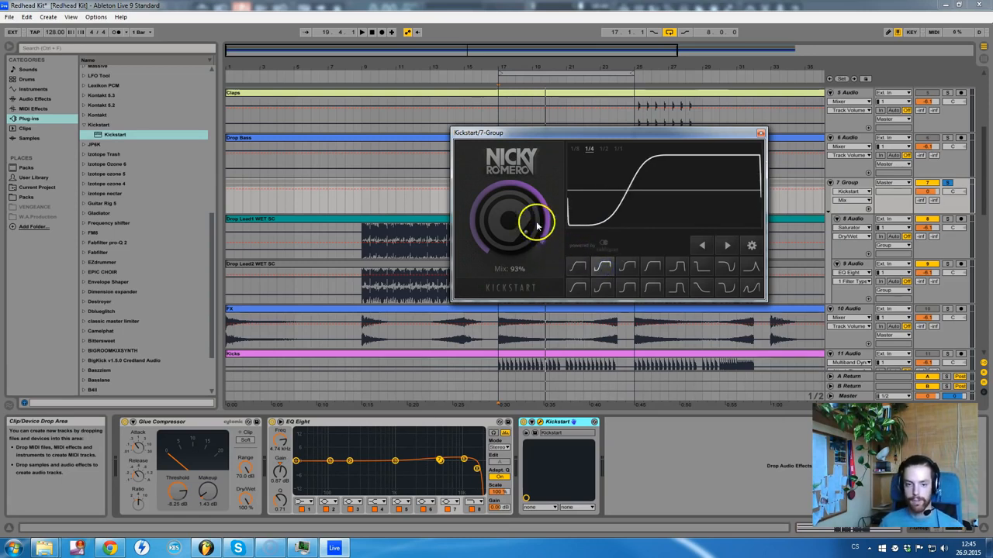
key("space")
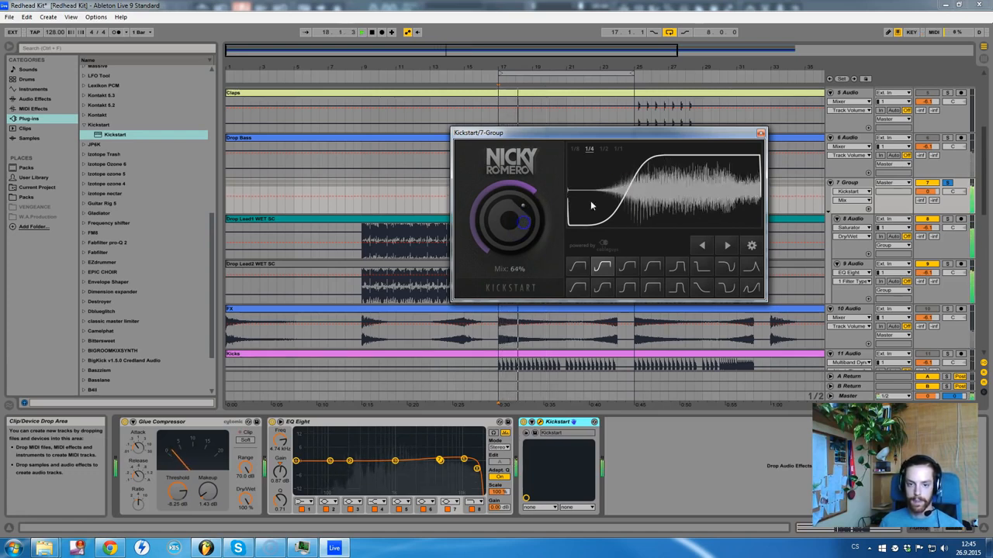
key("space")
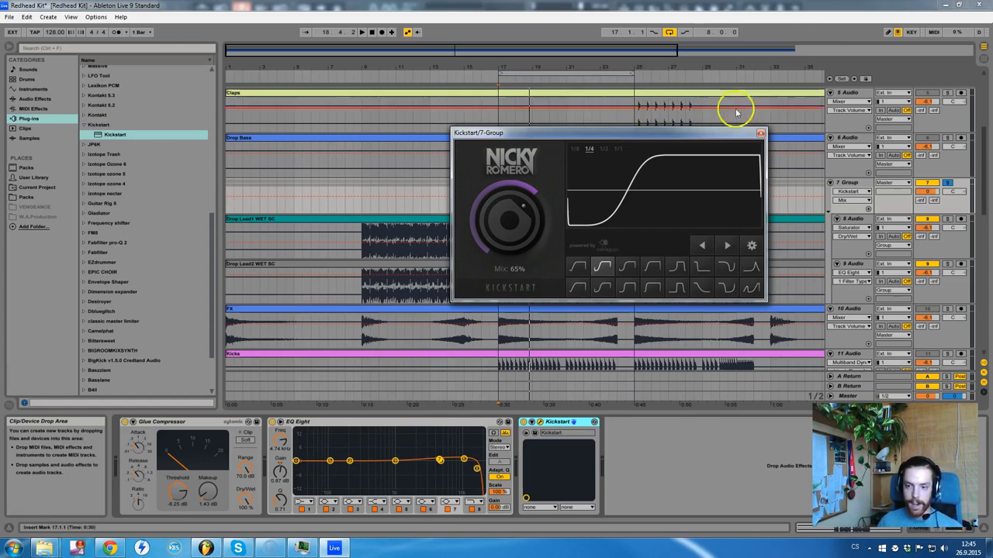
left_click(760, 133)
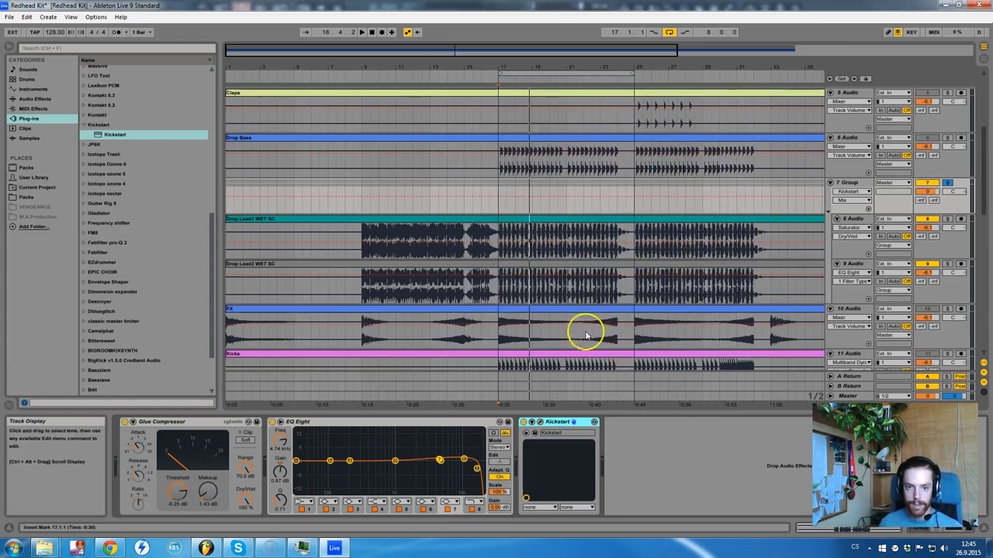
- Solo the Drop Bass track in place of the leads group
scroll(582, 325, "up", 5)
scroll(582, 287, "down", 10)
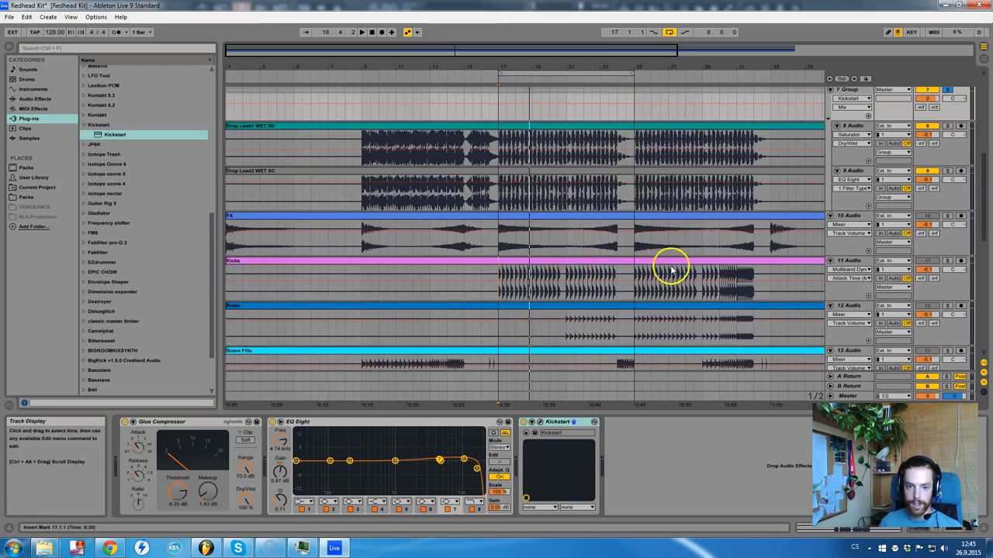
scroll(671, 268, "up", 5)
scroll(671, 267, "up", 4)
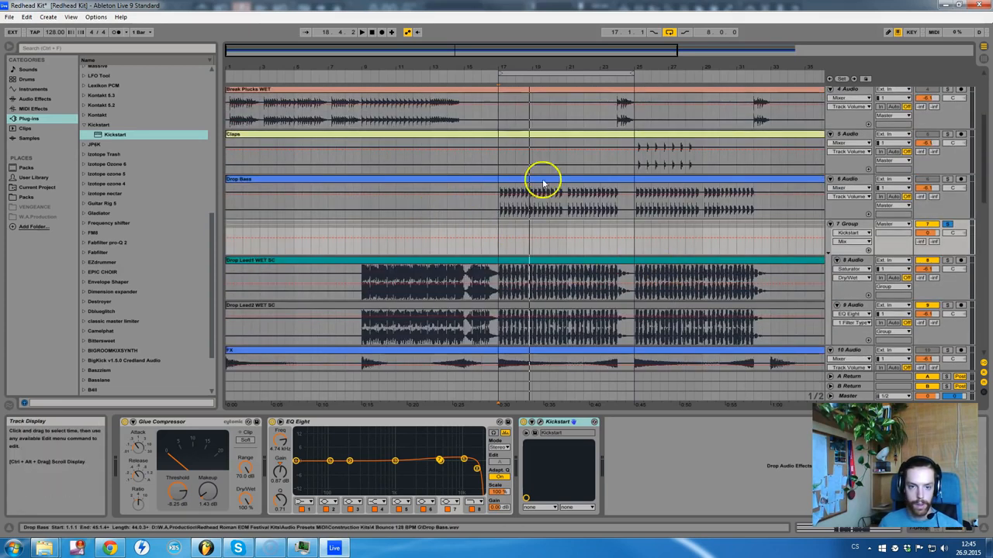
left_click(947, 180)
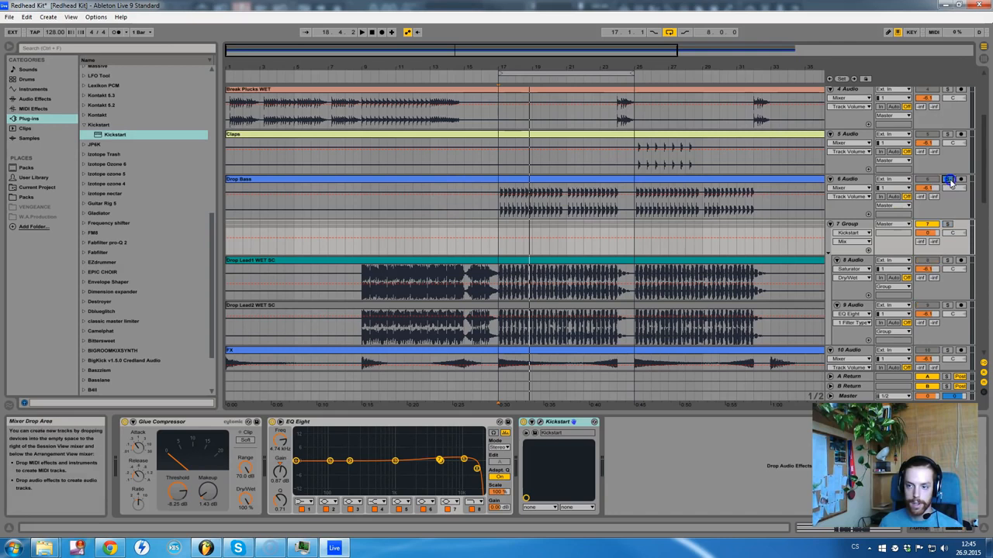
- Audition the soloed Drop Bass from bar 17 and add Multiband Dynamics to its track
left_click(500, 214)
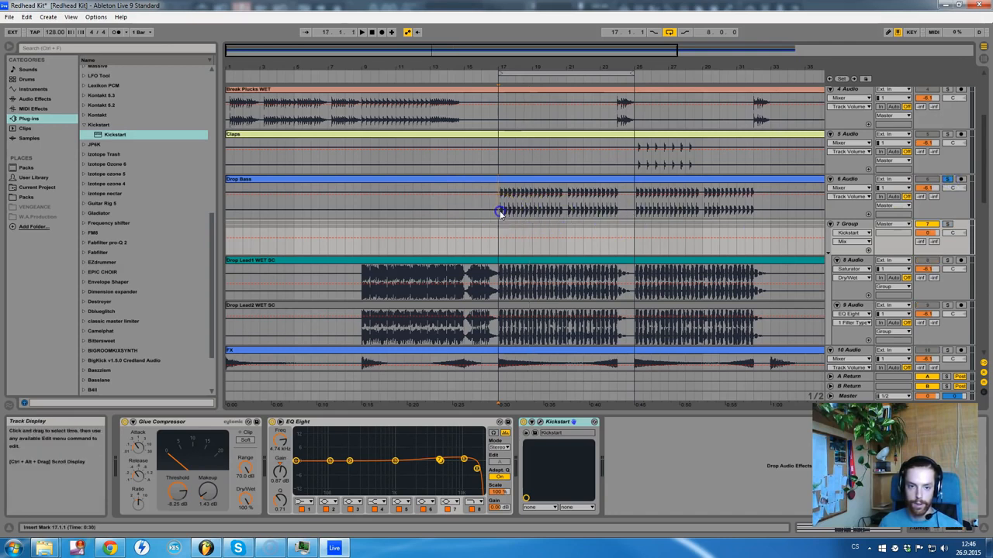
key("space")
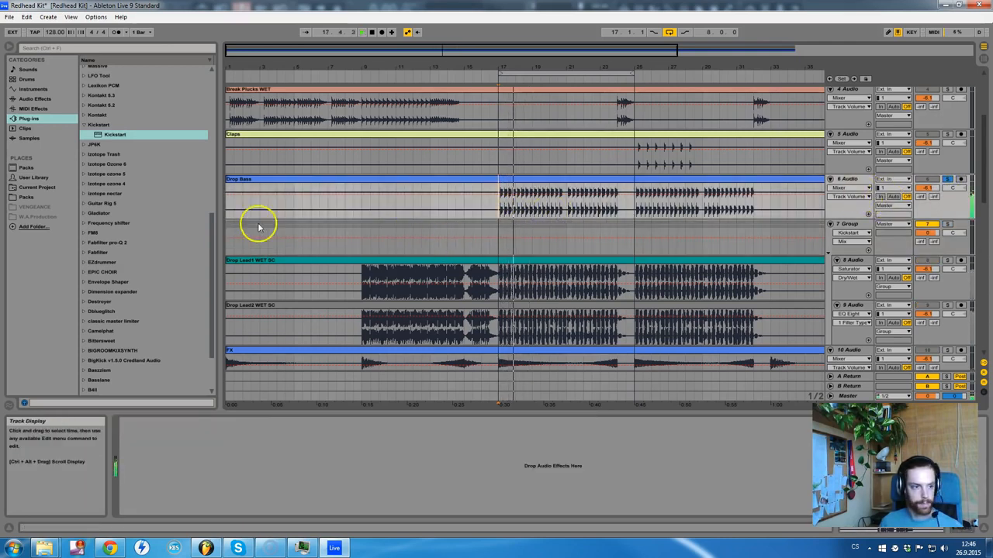
left_click(83, 125)
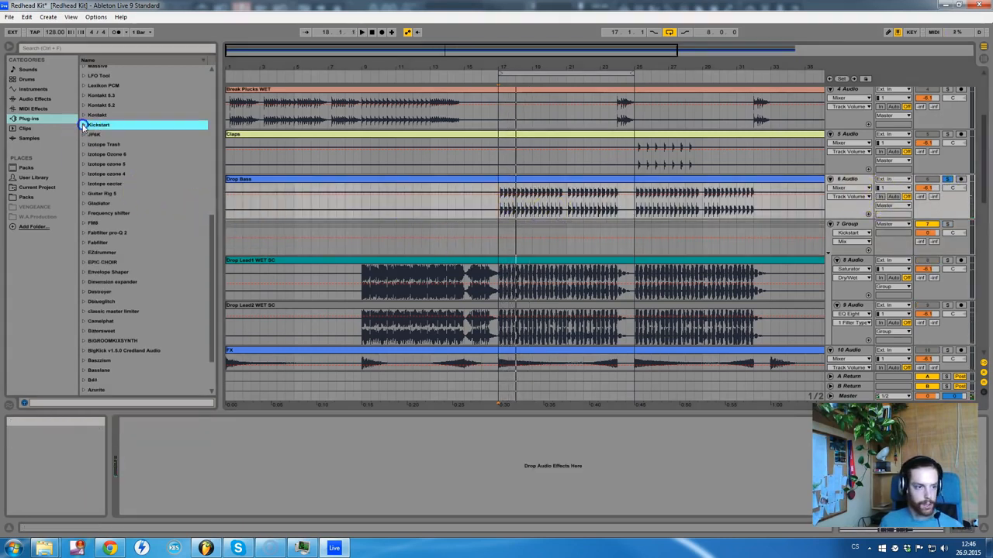
left_click(35, 99)
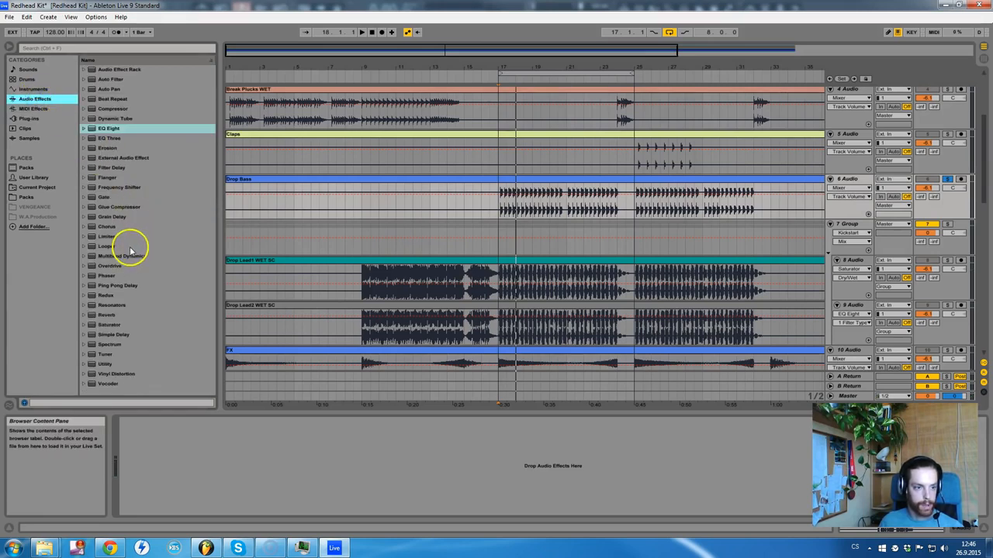
left_click_drag(128, 256, 159, 324)
left_click_drag(190, 449, 197, 460)
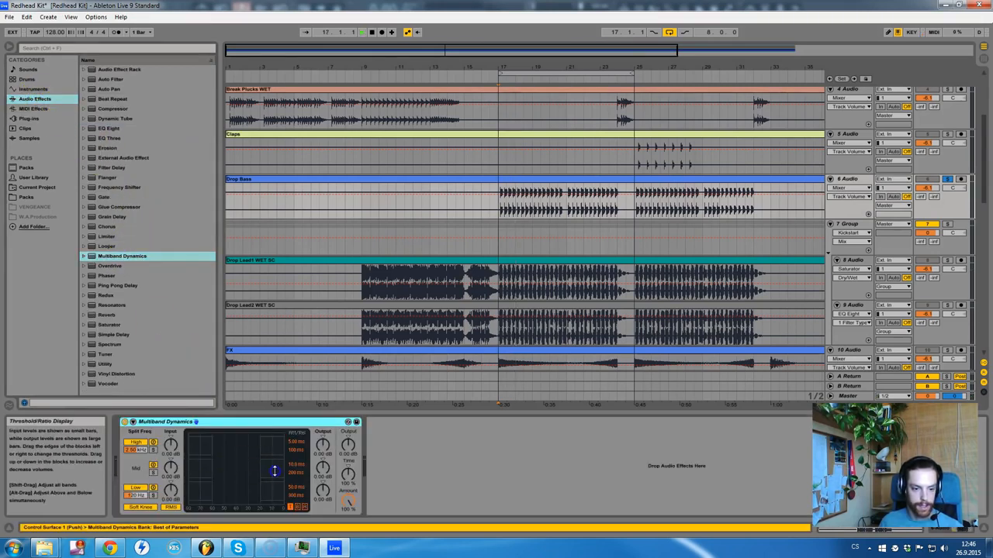
- Set Multiband Dynamics on Drop Bass to 6.60 dB high input gain and 3.40 dB high and mid output gain during playback
key("space")
left_click_drag(321, 472, 321, 449)
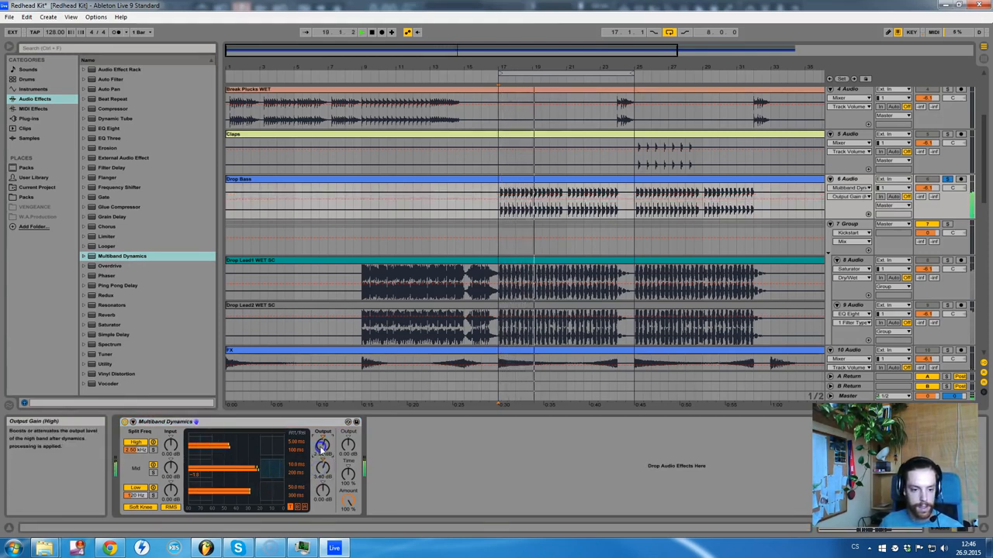
mouse_move(171, 444)
left_mouse_down()
mouse_move(170, 428)
mouse_move(171, 438)
left_mouse_up()
left_click_drag(324, 444, 324, 441)
- Add EQ Eight after Multiband Dynamics on Drop Bass, turn on bands 5 and 6, and shape raised lows and highs with dipped mids
left_click_drag(109, 128, 453, 470)
left_click_drag(542, 460, 541, 450)
left_click_drag(495, 461, 475, 467)
left_click(500, 509)
left_click(525, 508)
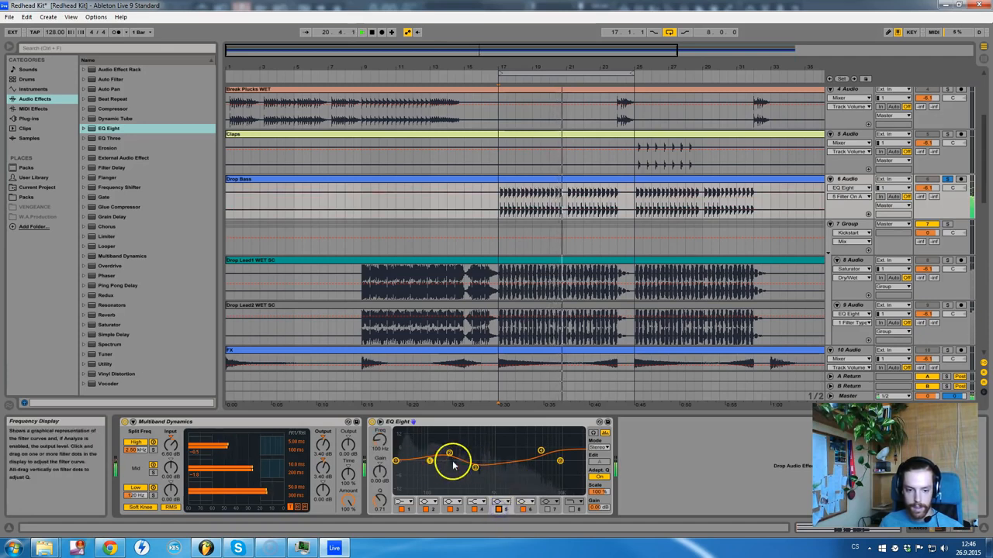
left_click_drag(475, 468, 452, 459)
key("space")
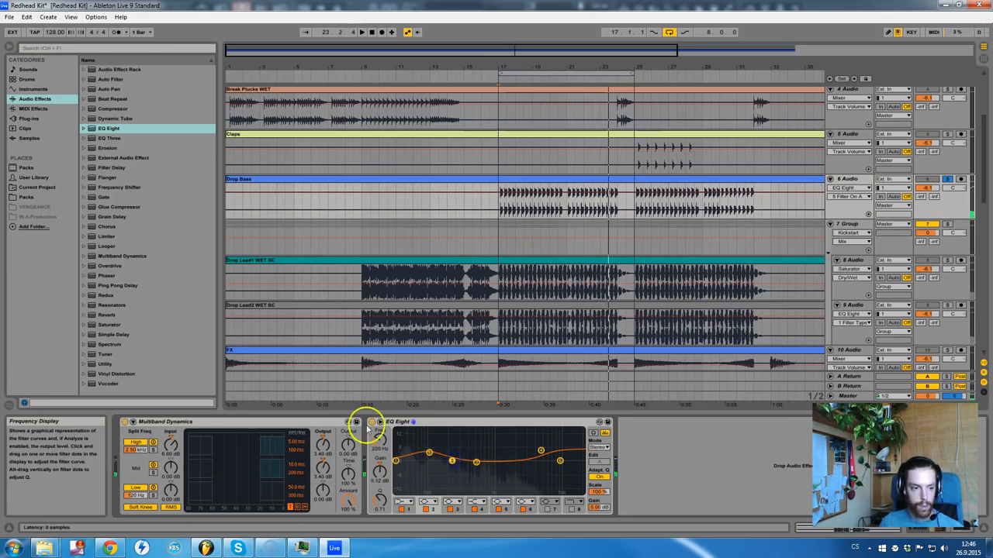
- Insert Saturator between Multiband Dynamics and EQ Eight on Drop Bass with 3.43 dB drive and 92.1% dry/wet, and audition it
left_click(107, 326)
left_click_drag(365, 462, 366, 462)
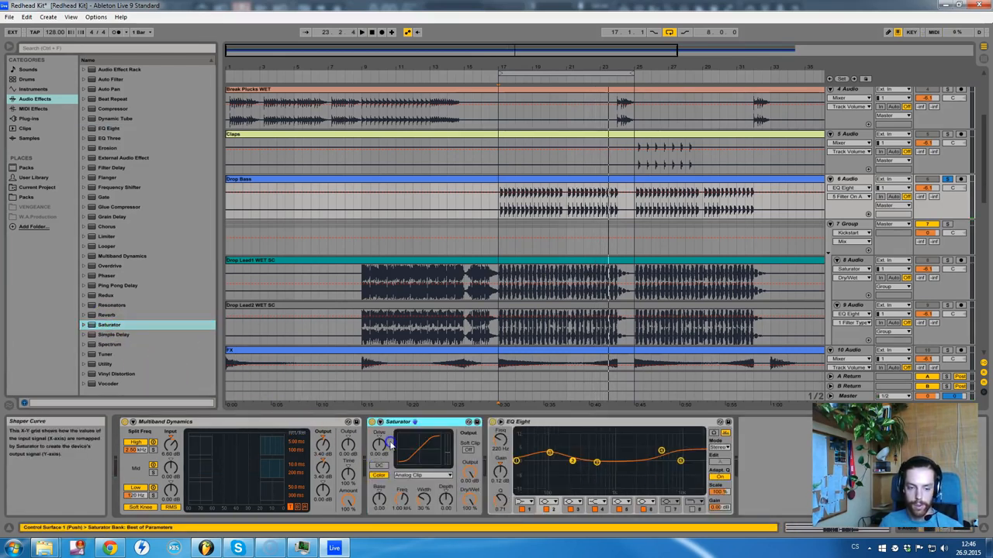
left_click(462, 496)
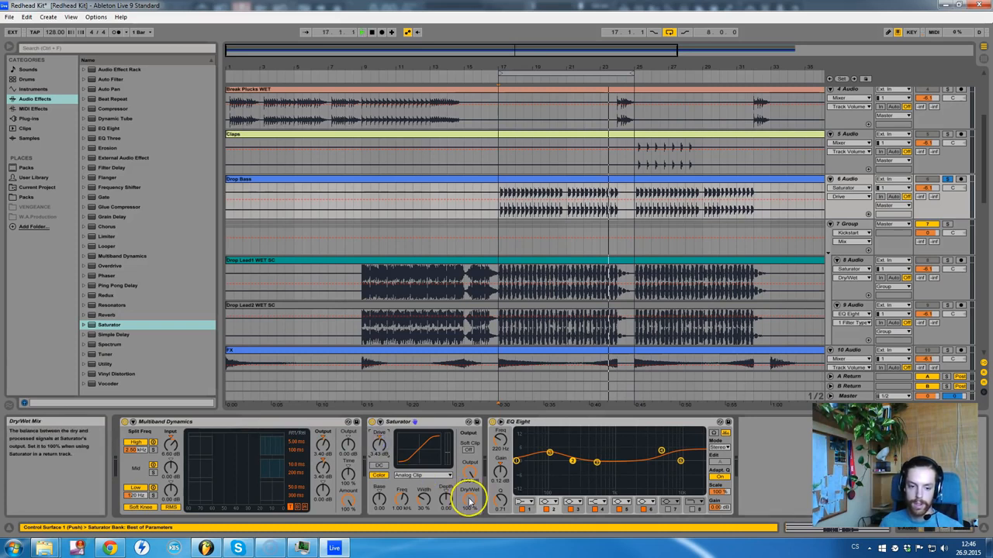
left_click_drag(470, 502, 469, 509)
key("space")
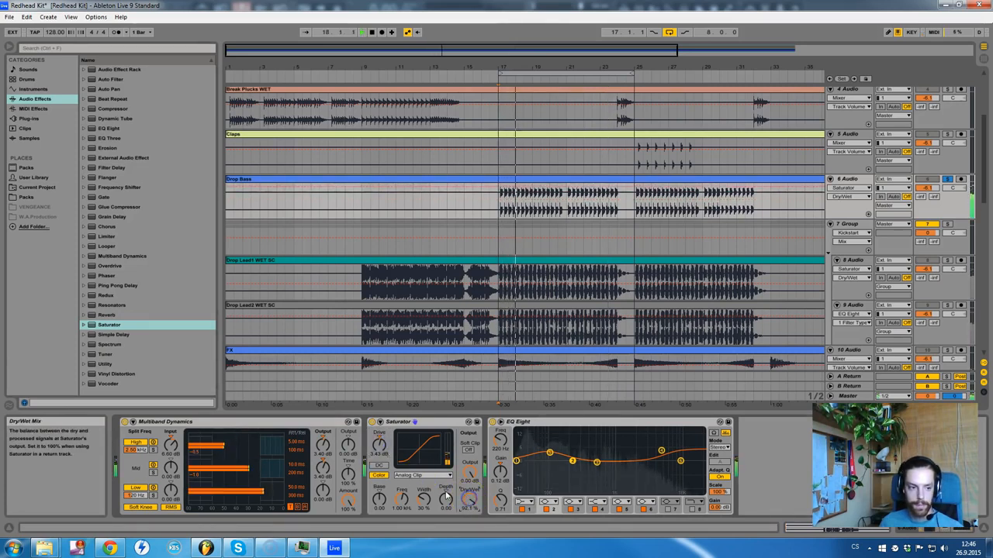
key("space")
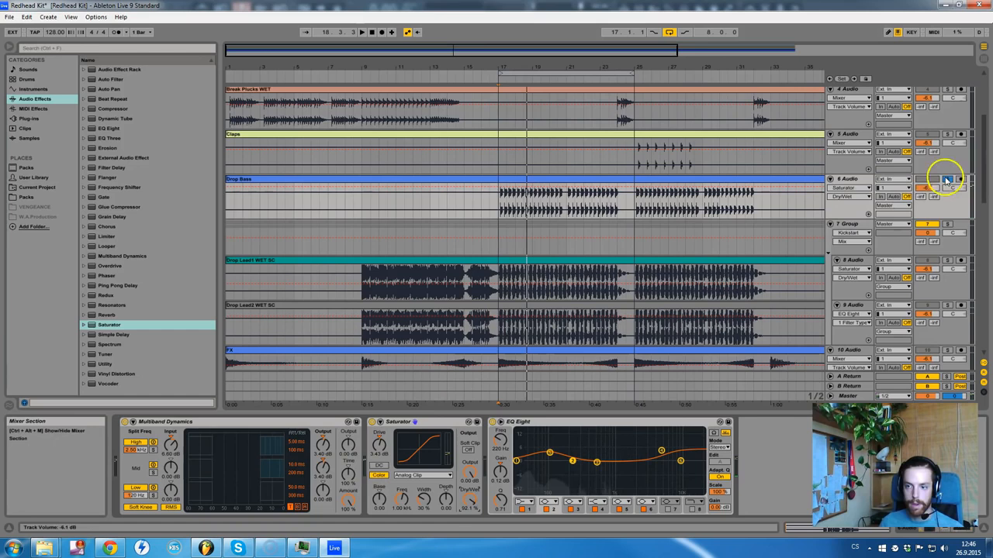
- Unsolo Drop Bass and refine its EQ Eight lows and mids in the full mix, placing band 3 at 529 Hz and -1.36 dB
left_click(947, 180)
left_click(946, 179)
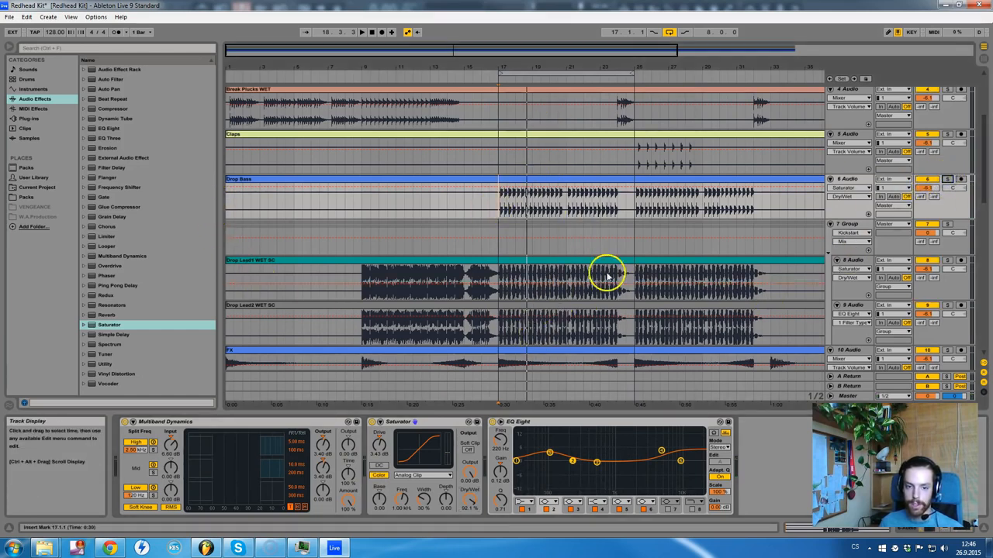
key("space")
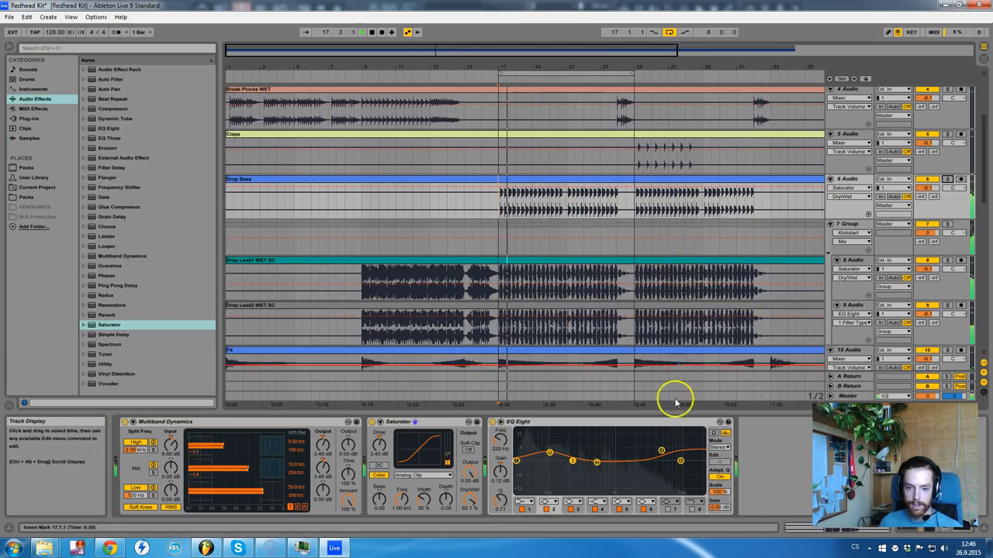
mouse_move(565, 448)
left_mouse_down()
mouse_move(525, 444)
mouse_move(553, 452)
mouse_move(552, 464)
mouse_move(574, 455)
mouse_move(517, 459)
mouse_move(573, 456)
left_mouse_up()
left_click_drag(500, 500, 500, 472)
left_click_drag(559, 464, 596, 465)
key("space")
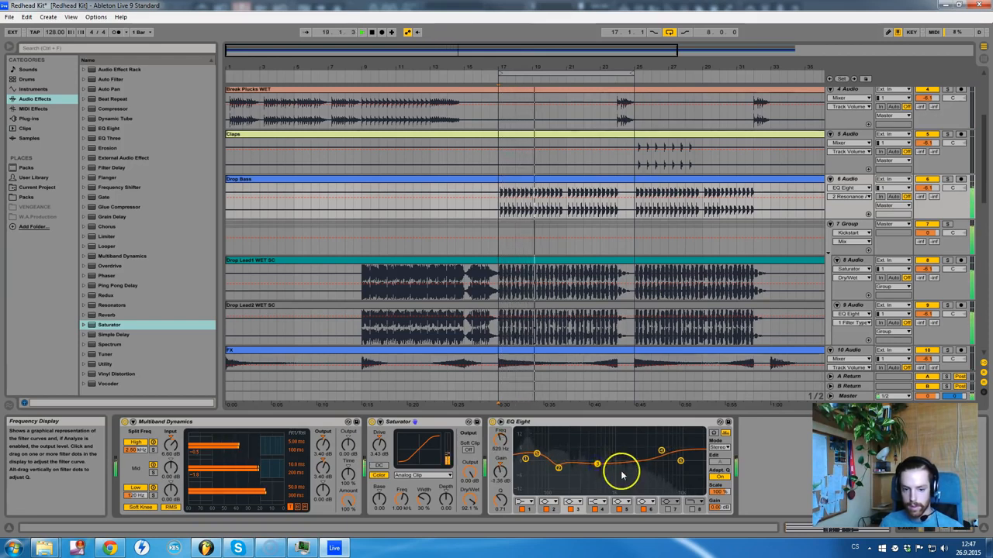
- Set Drop Bass Multiband Dynamics to mid input 1.70 dB, mid output 3.70 dB, low output 0.30 dB, and attacks of 14.7 ms mid and 37.1 ms low
key("space")
key("space")
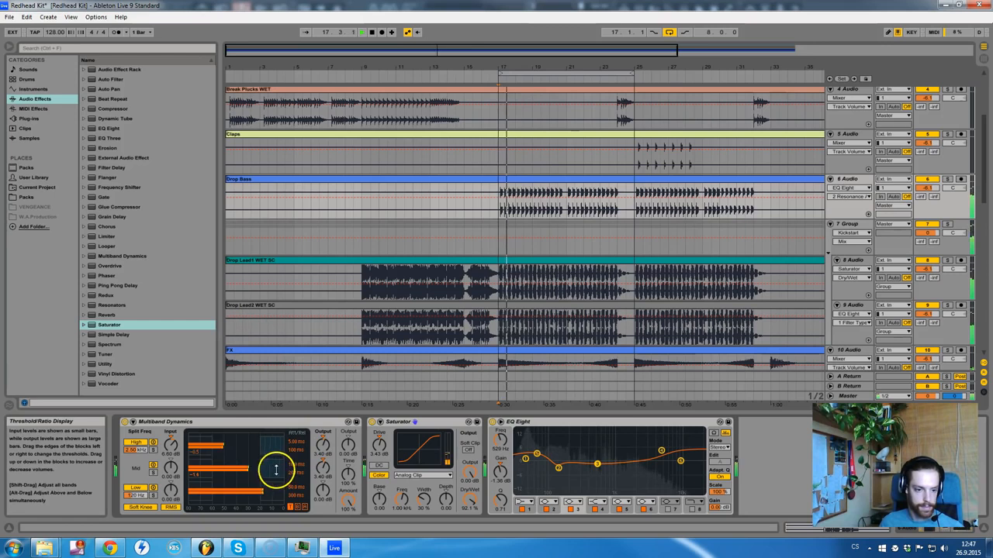
left_click_drag(172, 468, 172, 462)
left_click_drag(321, 469, 295, 496)
left_click(297, 498)
left_click(322, 490)
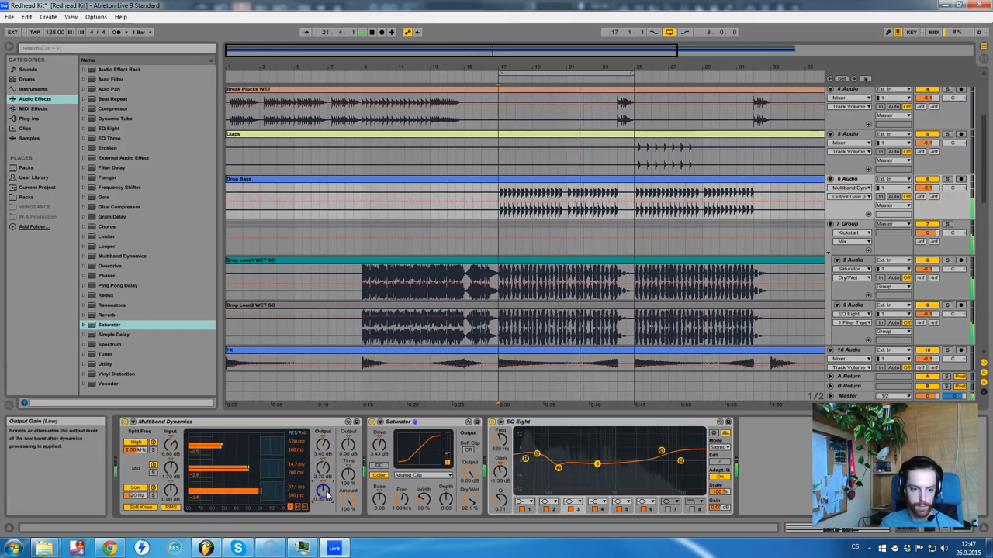
- Compare Drop Bass with EQ Eight and Saturator bypassed and enabled in turn, and reduce Saturator's dry/wet to 53.2%
key("space")
key("space")
left_click(493, 423)
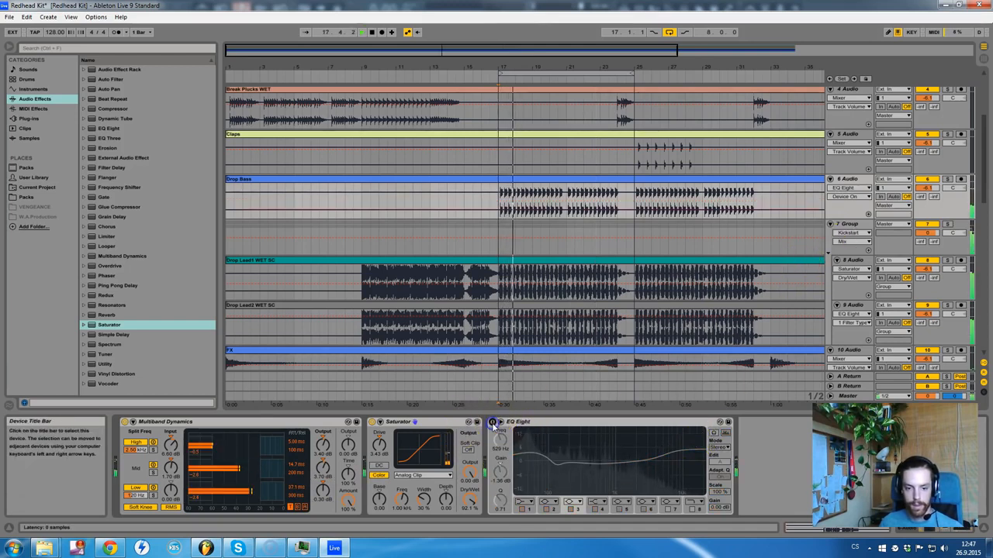
left_click(493, 423)
left_click(372, 423)
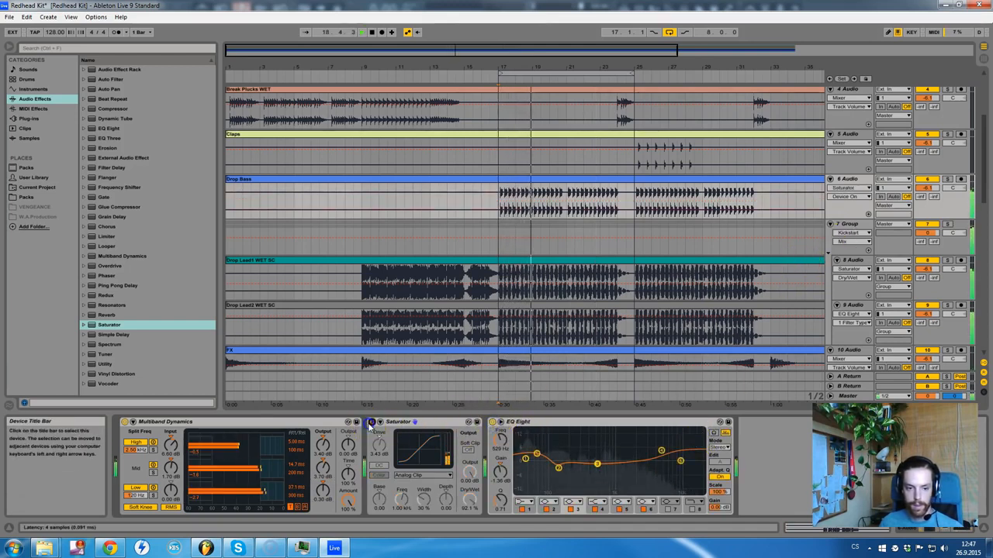
left_click(372, 424)
left_click_drag(470, 500, 470, 520)
left_click(720, 479)
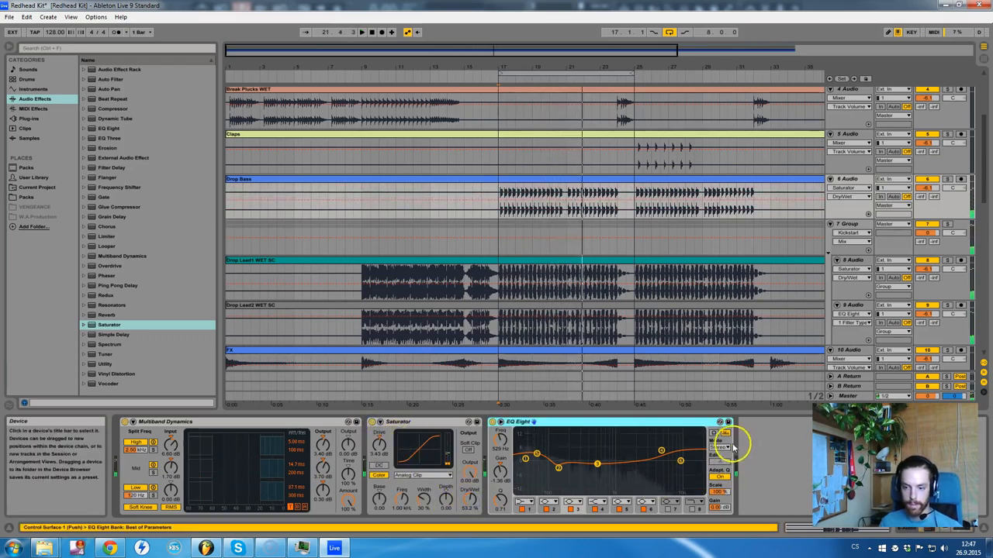
scroll(692, 308, "down", 3)
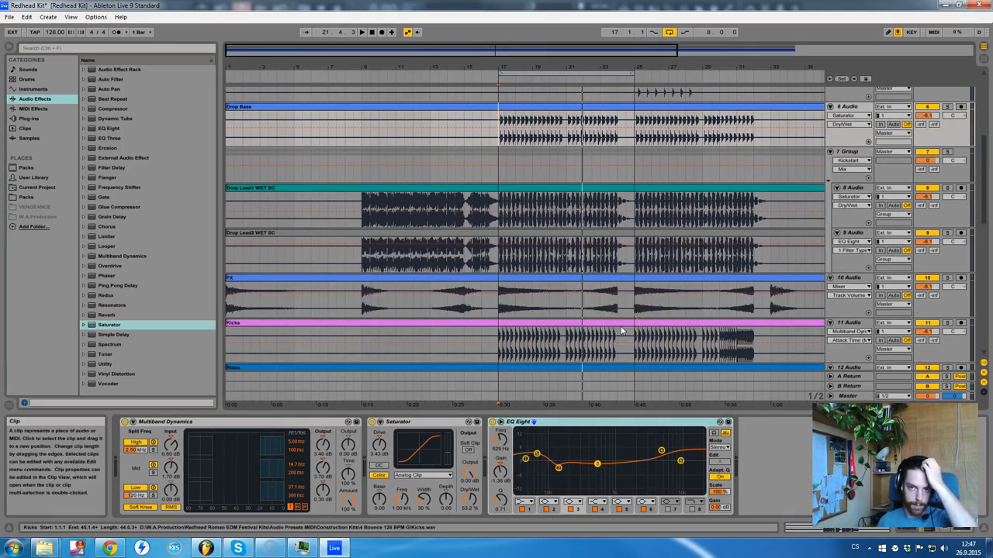
scroll(617, 325, "up", 1)
scroll(583, 293, "down", 4)
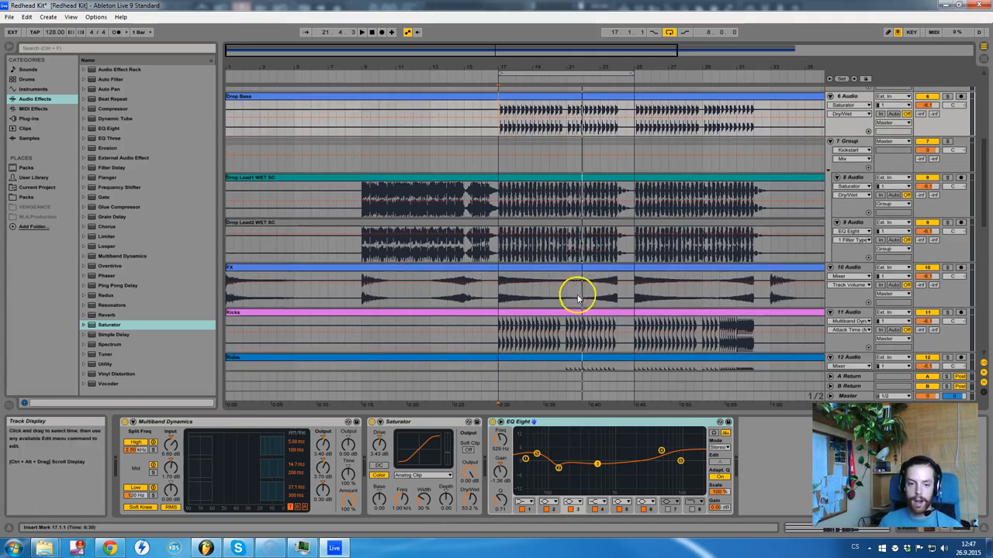
scroll(572, 194, "up", 4)
scroll(581, 163, "down", 10)
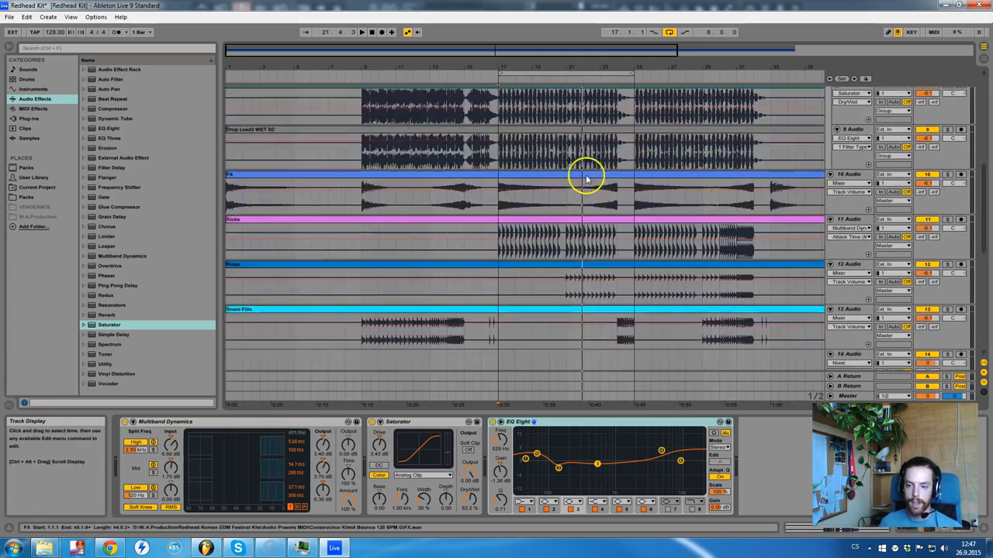
scroll(782, 308, "up", 5)
scroll(782, 308, "up", 10)
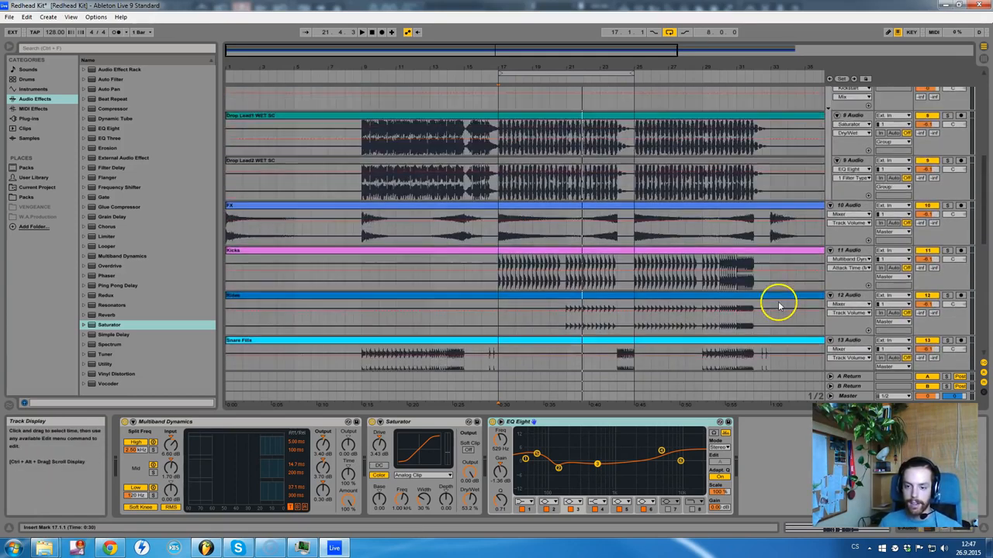
- Add Glue Compressor at the start of the Master chain, adjust its release, and set the threshold to -6.35 dB during playback
left_click(861, 396)
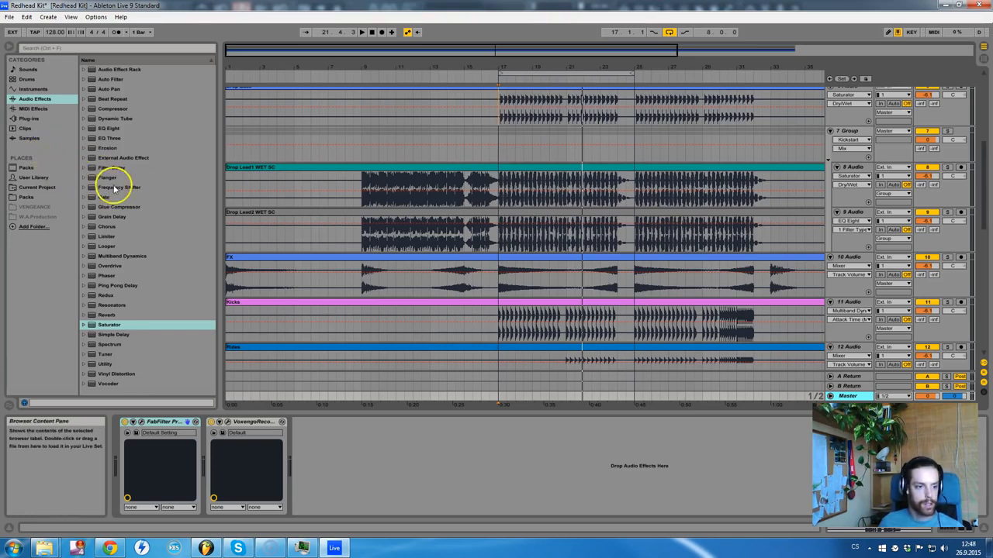
left_click_drag(118, 207, 128, 457)
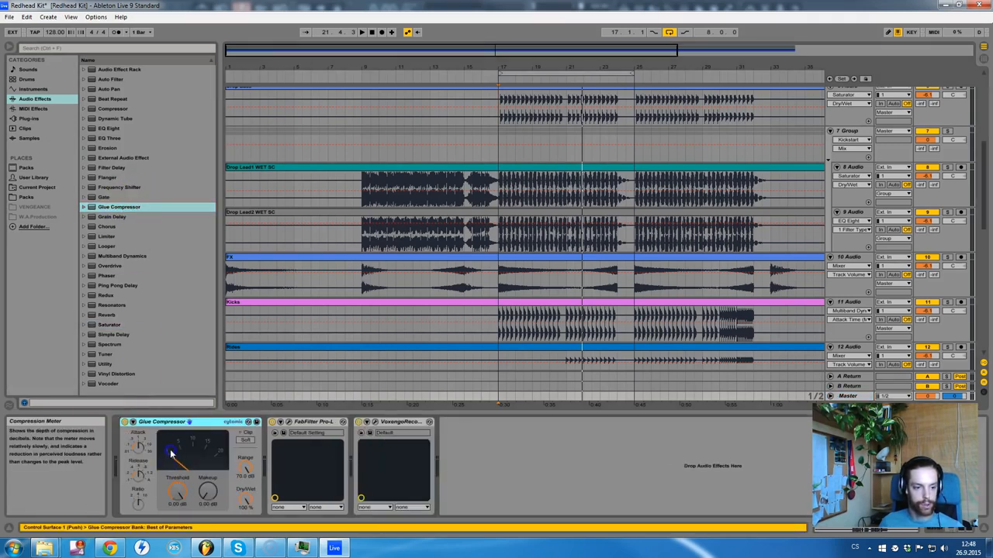
key("space")
left_click_drag(178, 494, 178, 507)
left_click_drag(138, 474, 140, 441)
left_click_drag(178, 493, 178, 498)
- Insert Multiband Dynamics after the Master's Glue Compressor and compress its mid band while playing the drop
left_click_drag(124, 260, 280, 462)
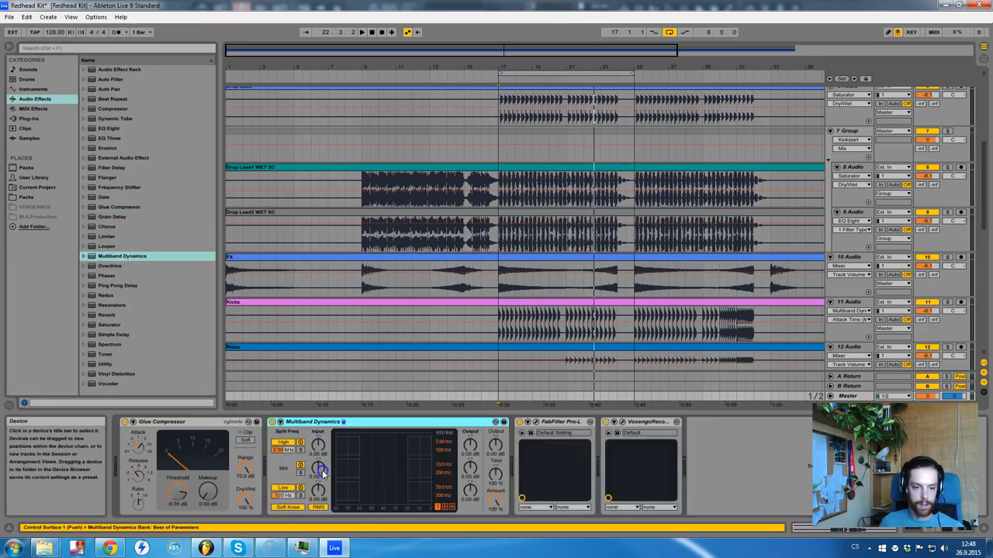
key("space")
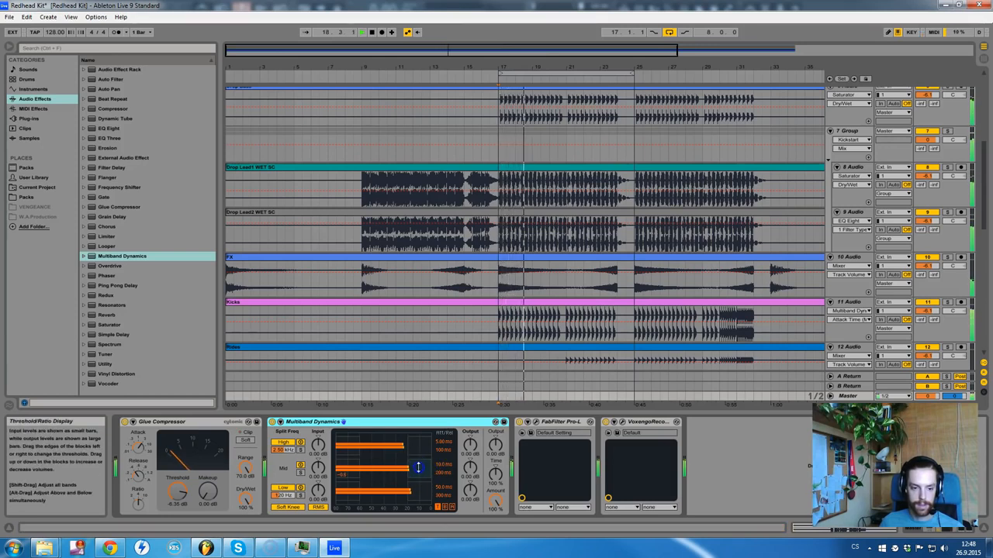
key("space")
left_click(390, 480)
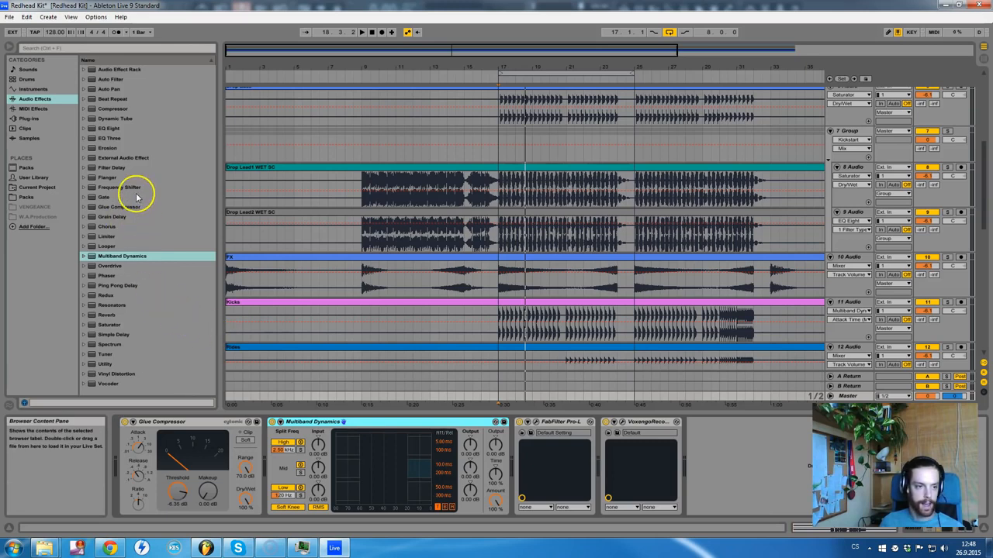
- Insert Utility after Multiband Dynamics in the Master chain and raise its gain while playing the drop
left_click_drag(105, 365, 519, 452)
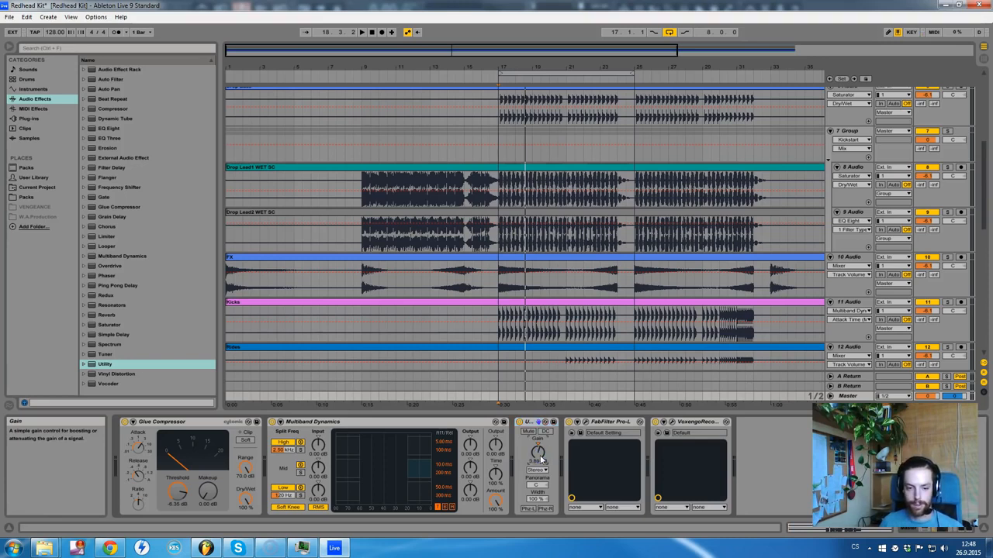
key("space")
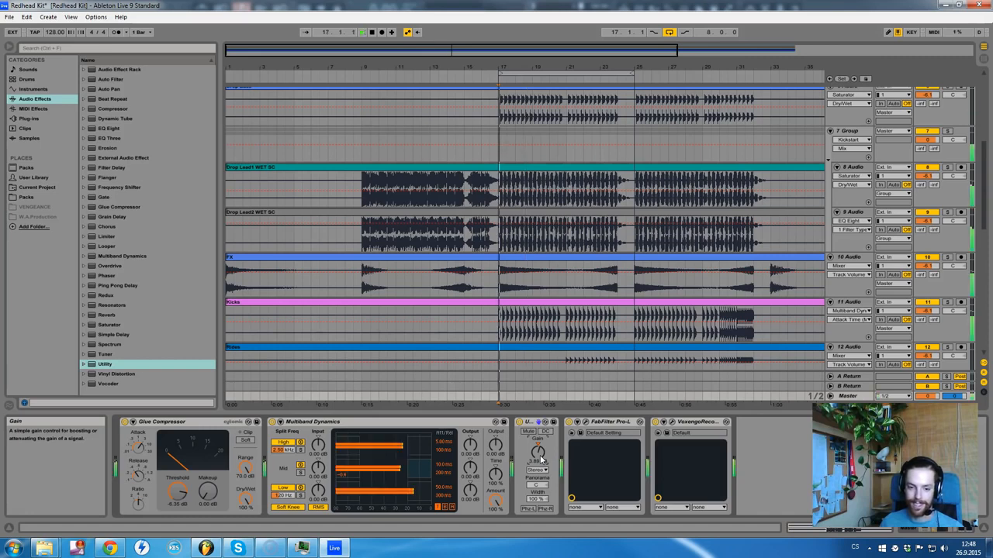
left_click_drag(540, 459, 541, 455)
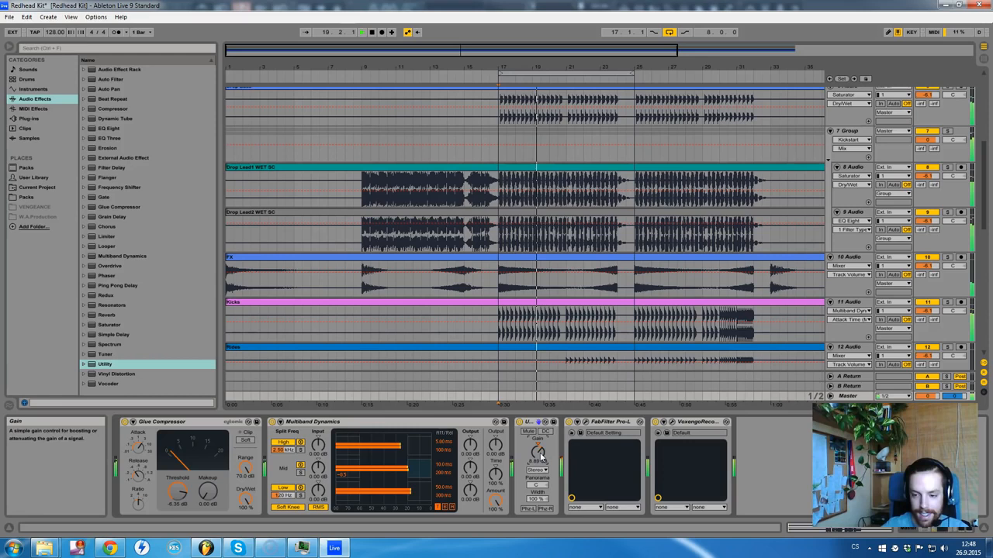
key("space")
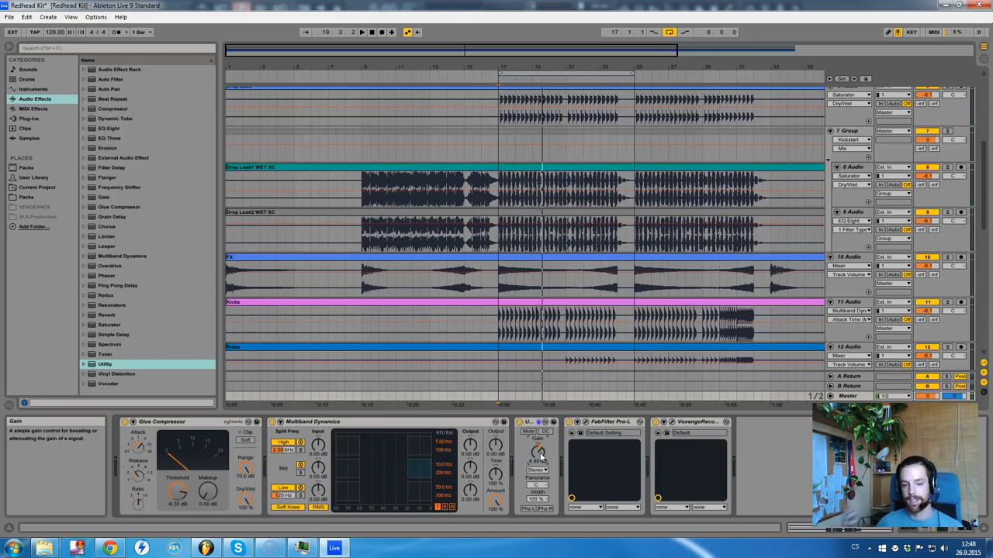
left_click(540, 470)
left_click(539, 456)
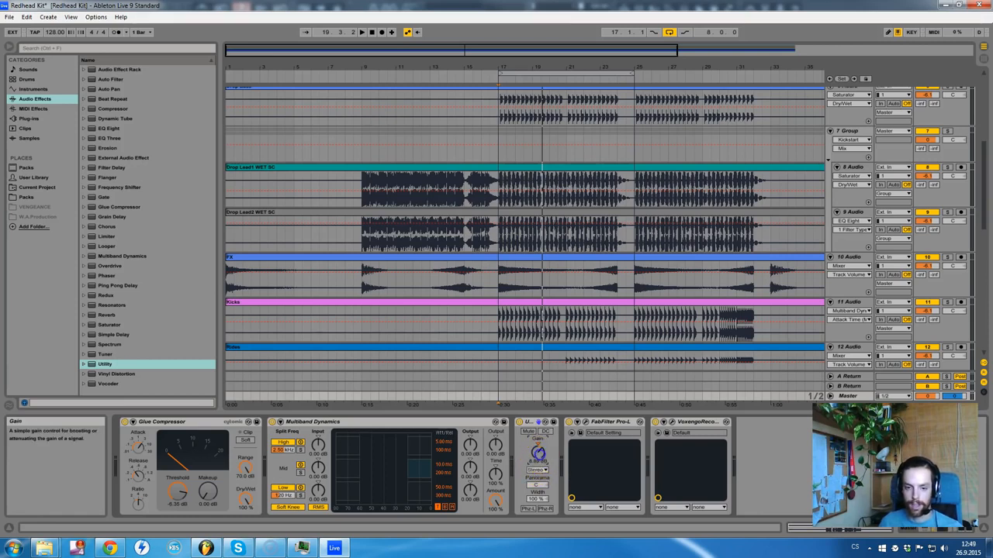
- Audition the drop at different Master Utility gain levels and set the gain to 10.0 dB
key("space")
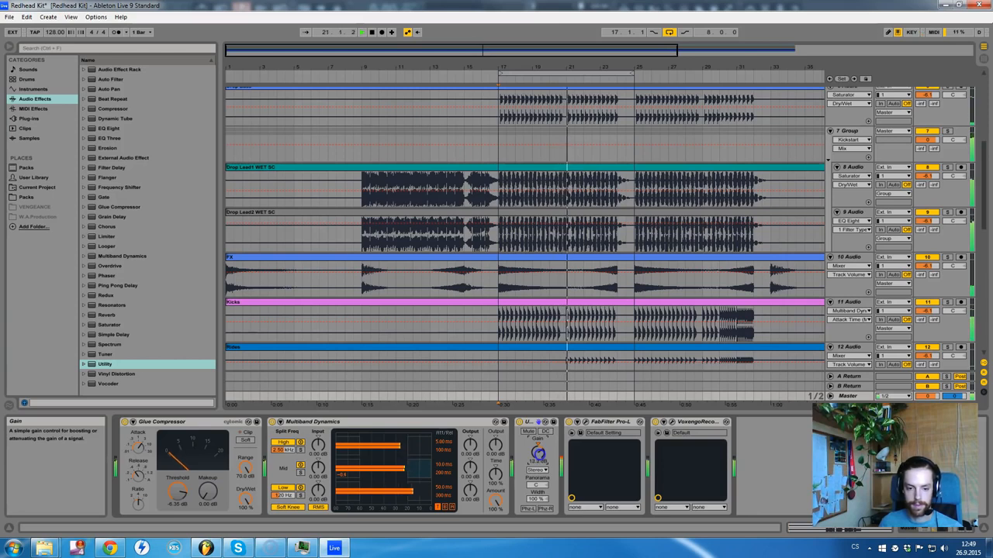
left_click(542, 454)
left_click(543, 455)
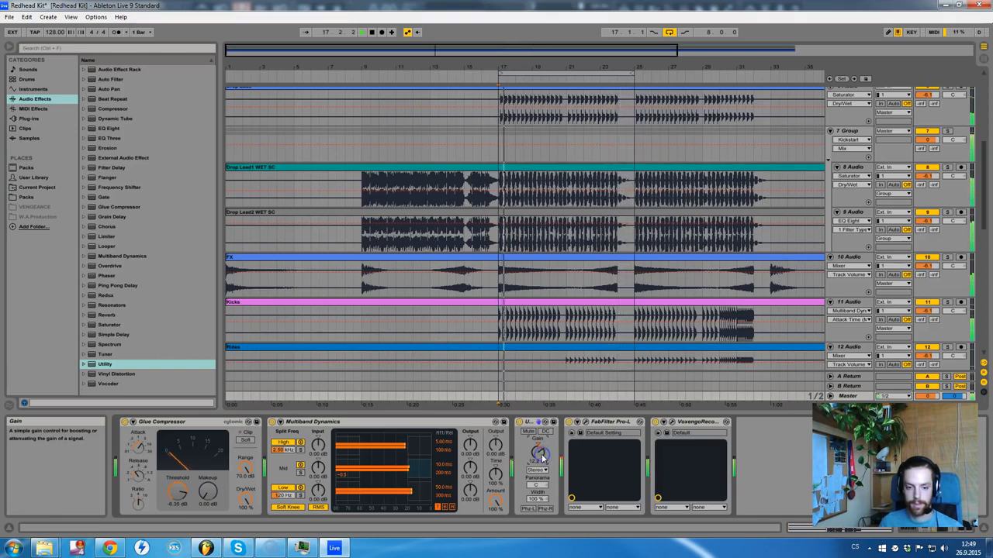
key("space")
key("space")
key("space")
key("space")
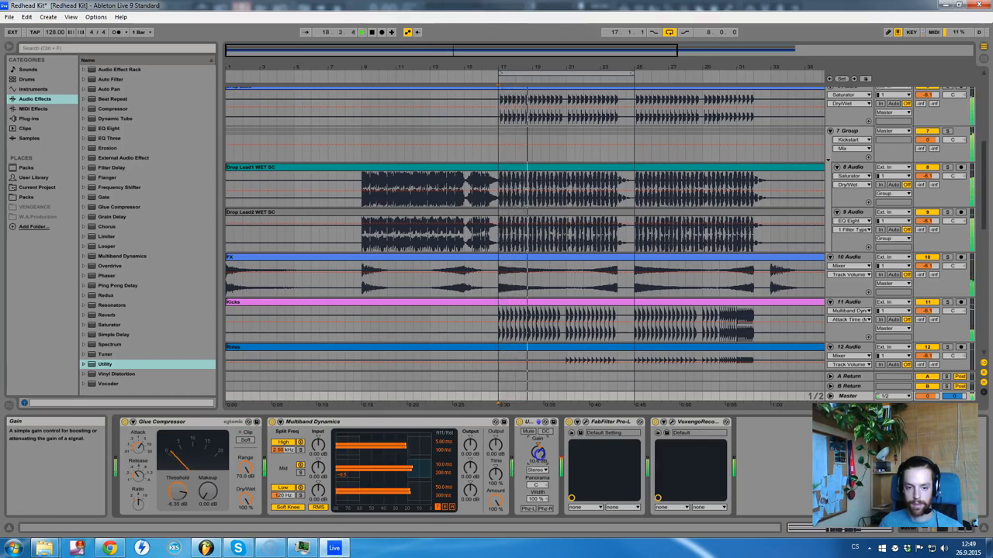
key("space")
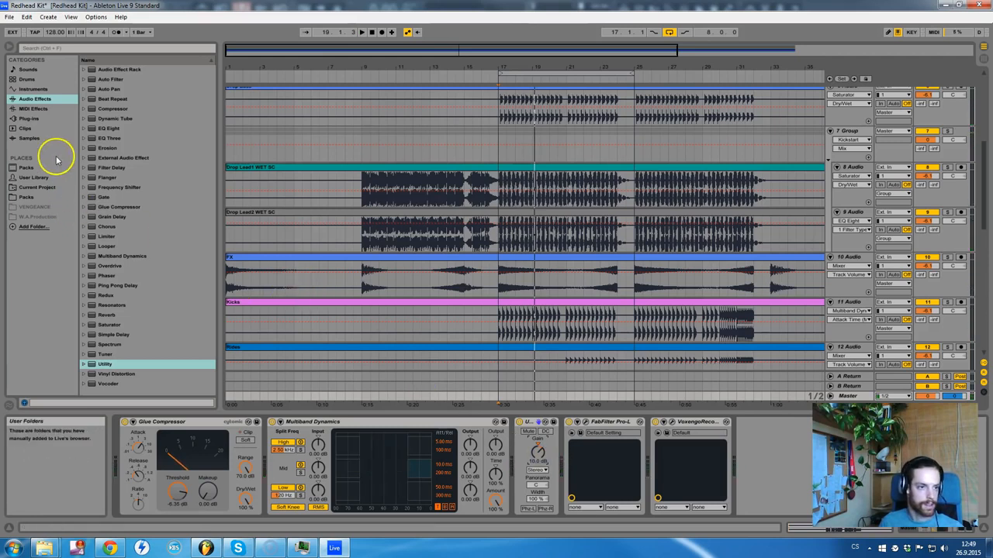
- Insert the Waves REQ 6 Stereo equalizer between Utility and FabFilter Pro-L in the Master chain
left_click(28, 119)
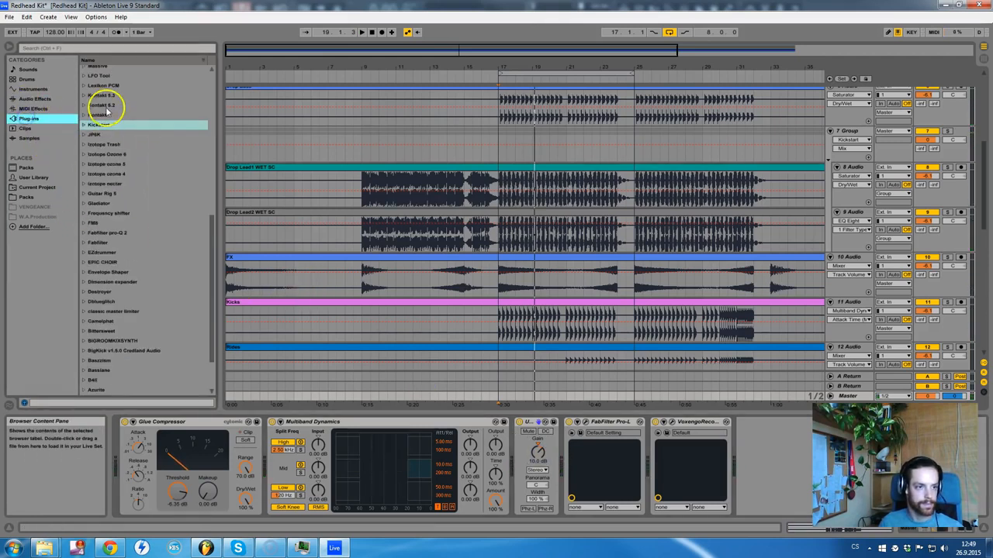
scroll(108, 112, "up", 10)
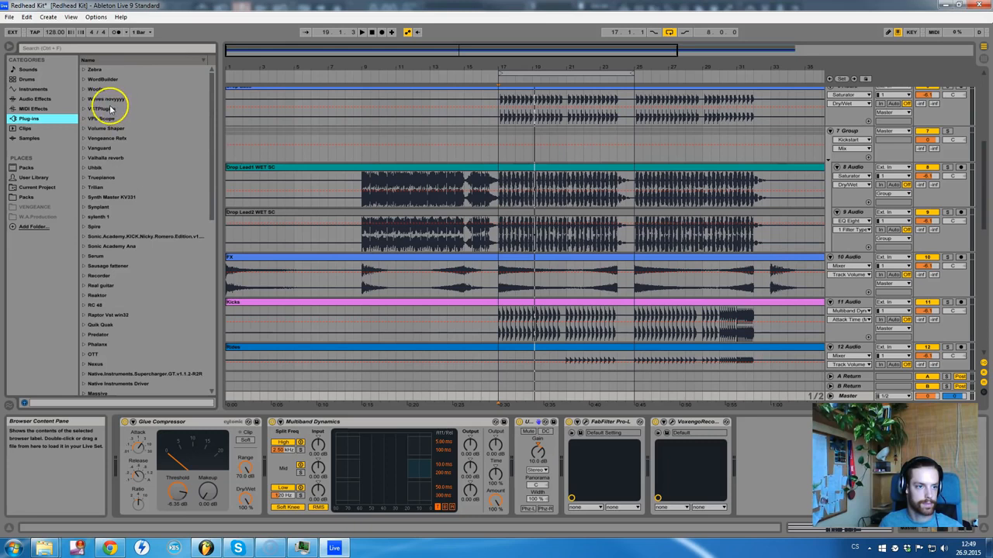
left_click(109, 100)
left_click(118, 119)
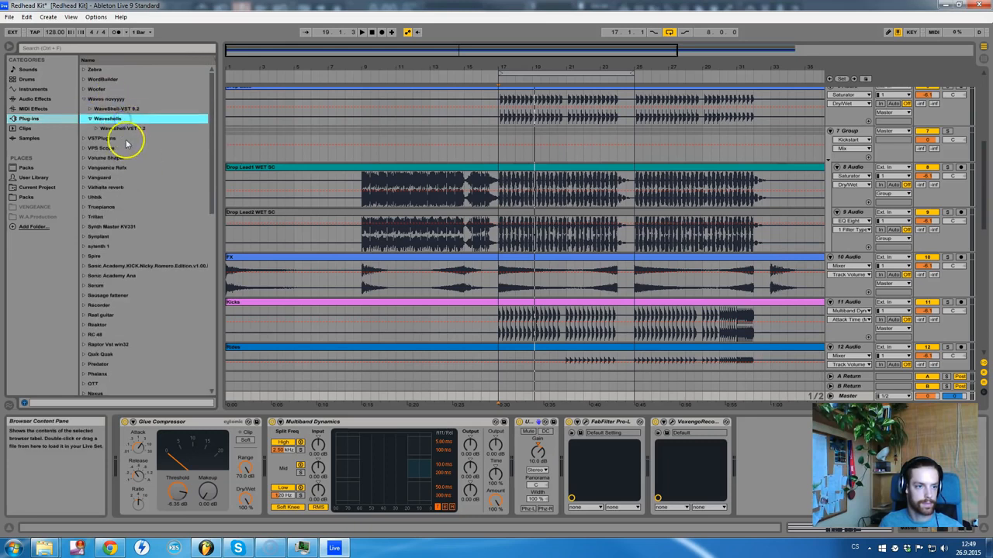
left_click(116, 128)
scroll(147, 188, "down", 10)
scroll(147, 190, "down", 10)
scroll(138, 188, "down", 2)
scroll(155, 224, "down", 1)
scroll(165, 235, "down", 1)
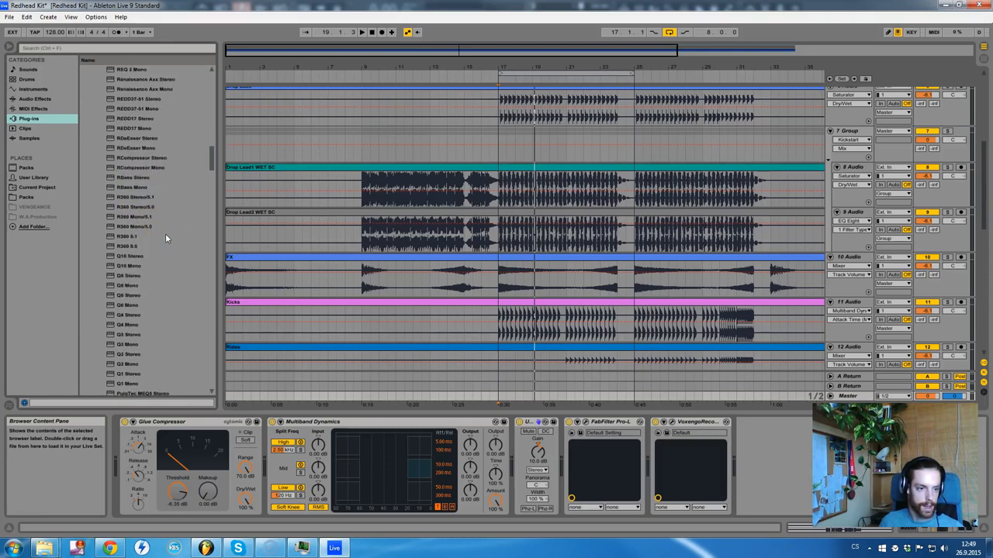
scroll(165, 233, "up", 4)
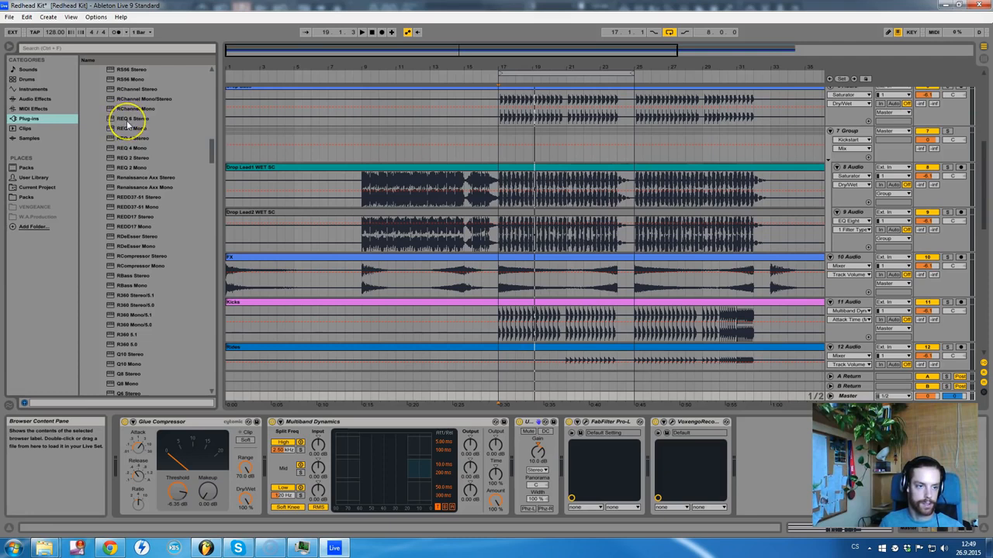
left_click_drag(131, 119, 665, 463)
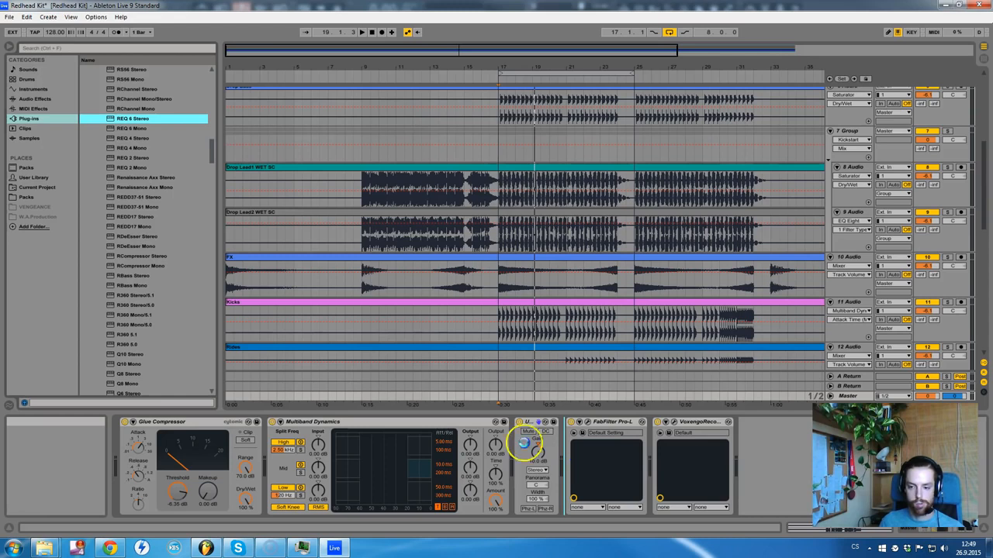
left_click_drag(630, 421, 630, 423)
- In REQ 6, low-cut band 1 at 50 Hz, boost bands 2, 5 and 6 by 0.7, 0.3 and 0.9 dB, and cut band 3 by 0.7 dB
left_click(566, 198)
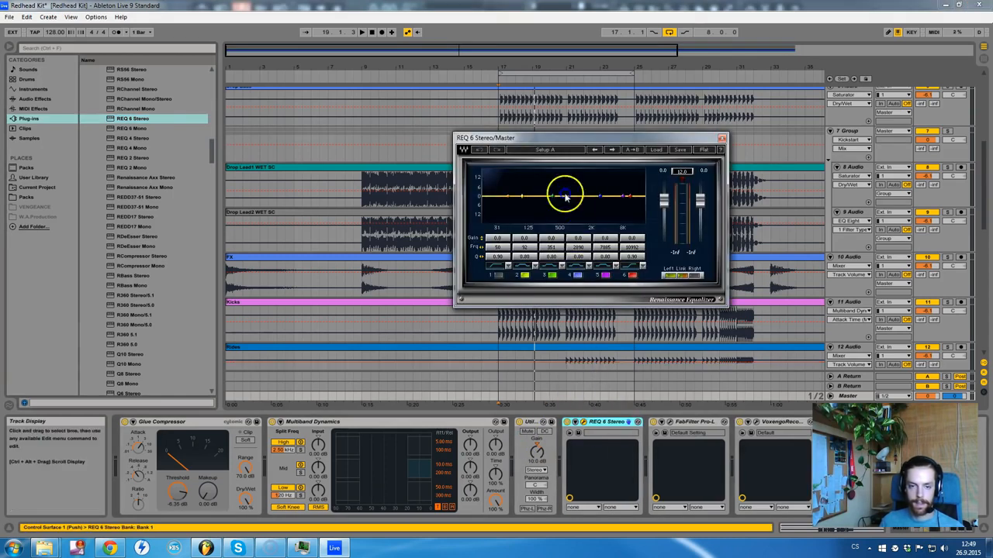
left_click_drag(558, 139, 491, 137)
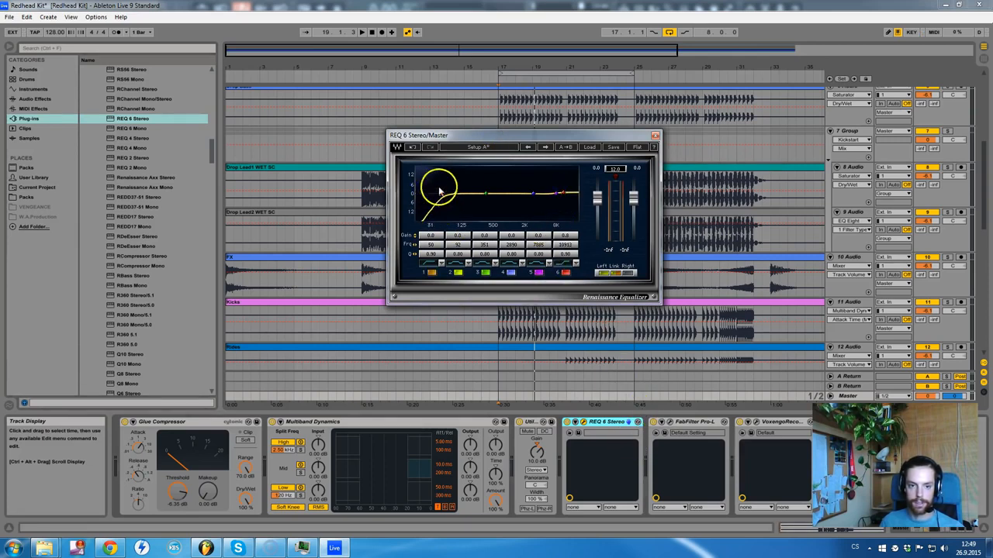
key("space")
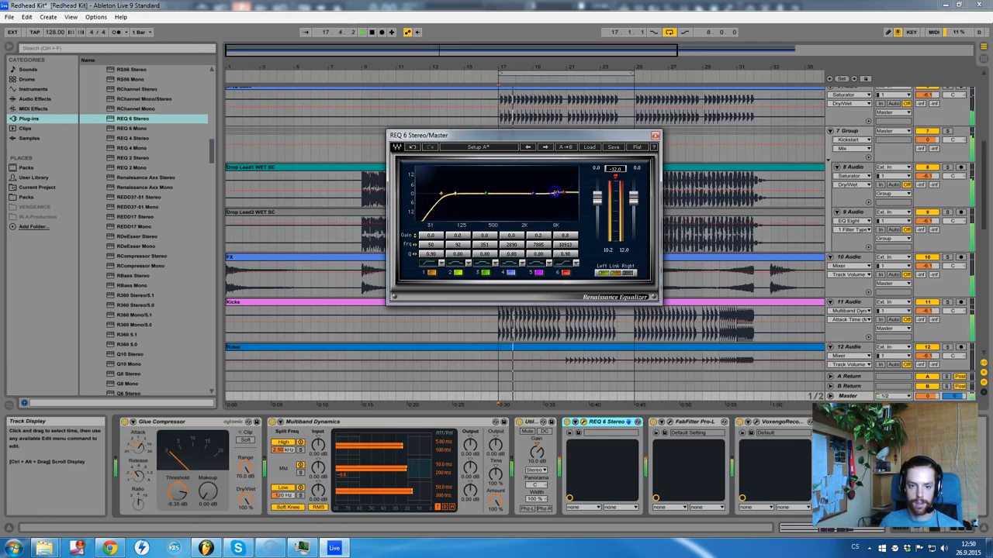
left_click_drag(561, 195, 564, 191)
left_click(455, 193)
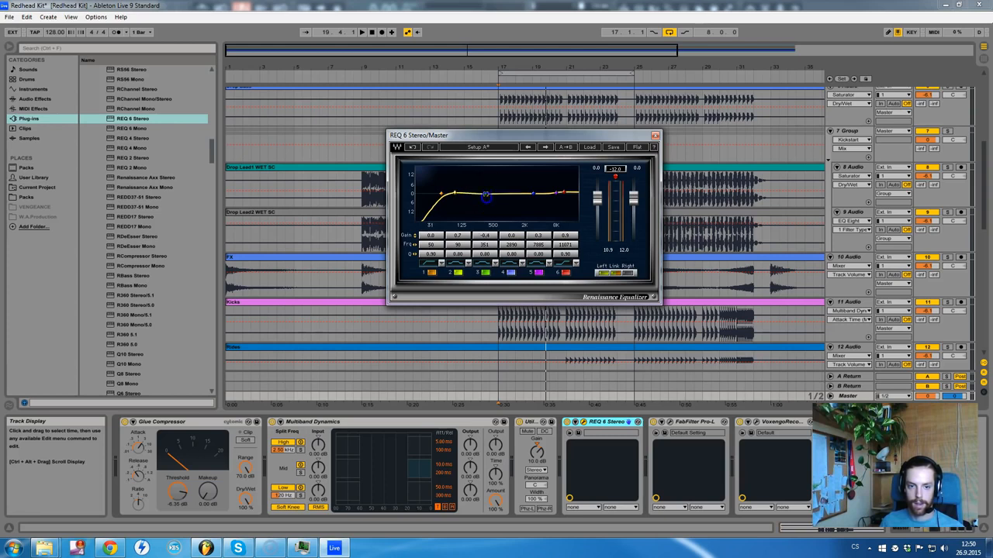
key("space")
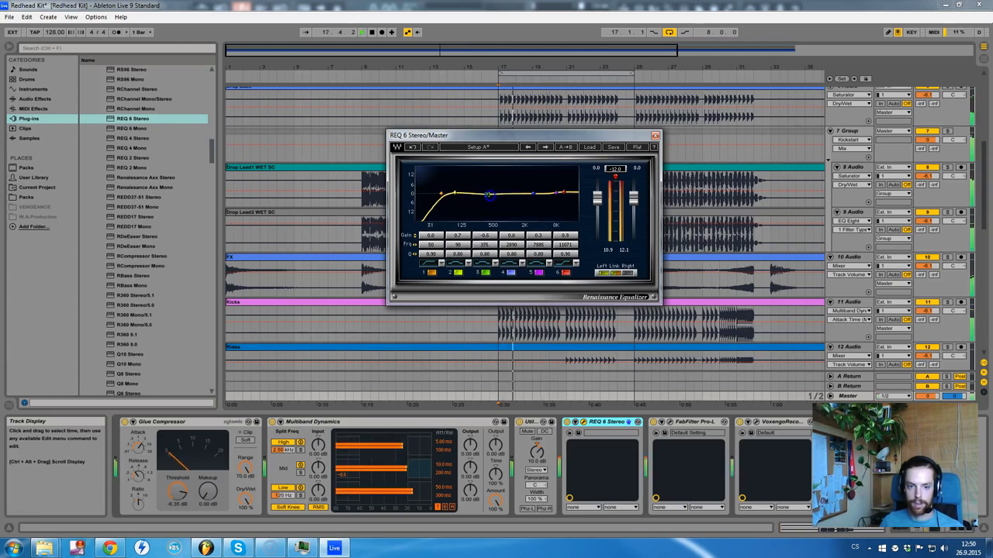
key("space")
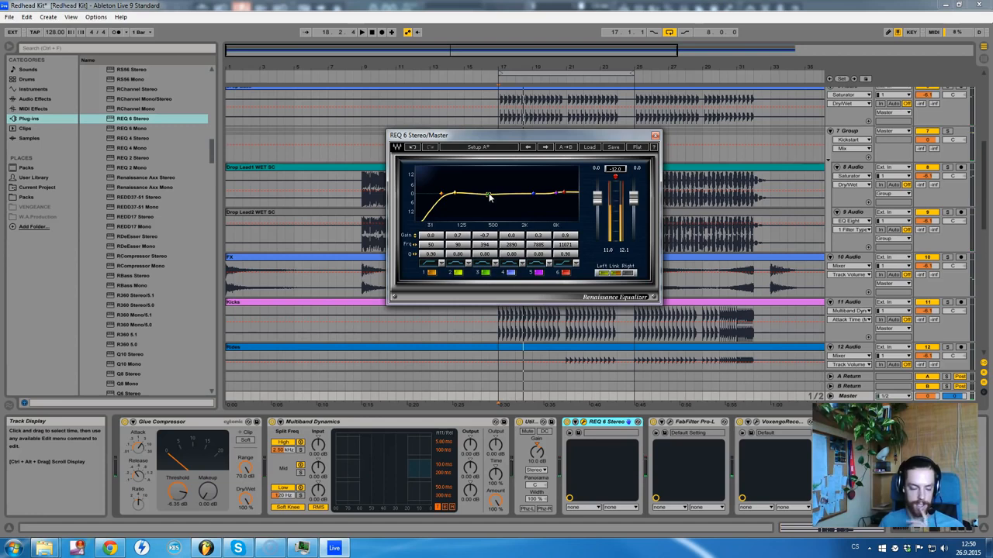
left_click(654, 138)
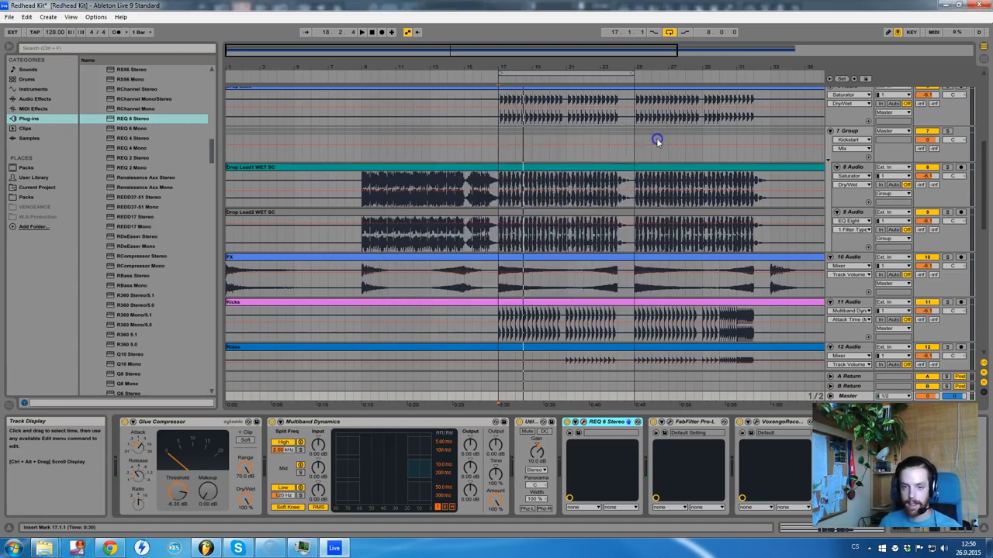
- Review the processed drop tracks and play the arrangement from the start to hear the break
scroll(562, 328, "up", 1)
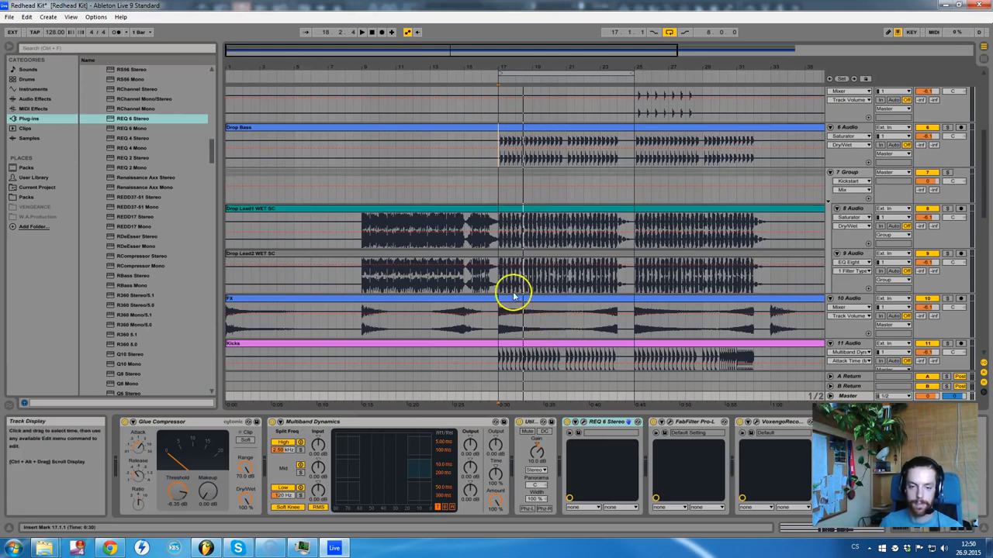
scroll(512, 295, "down", 1)
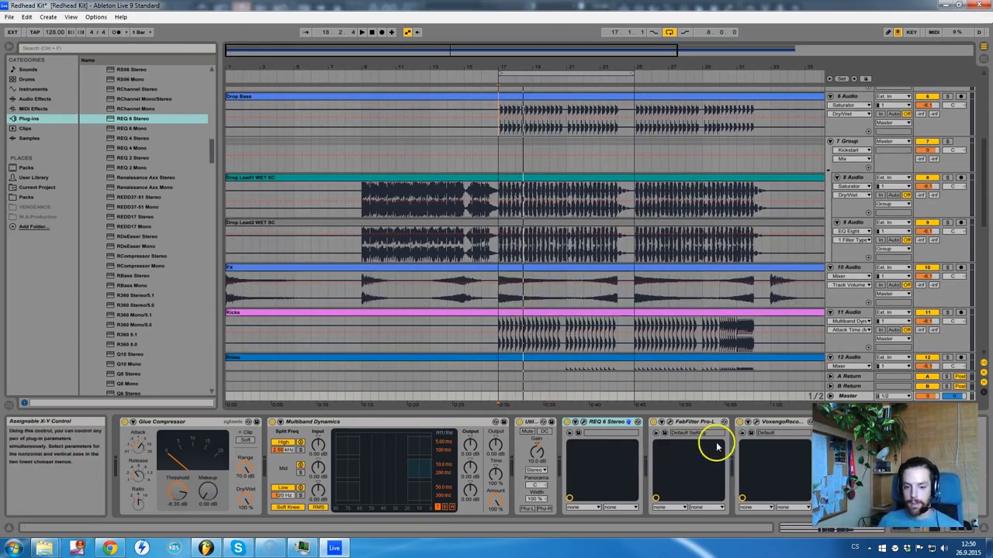
left_click(853, 223)
scroll(841, 233, "up", 4)
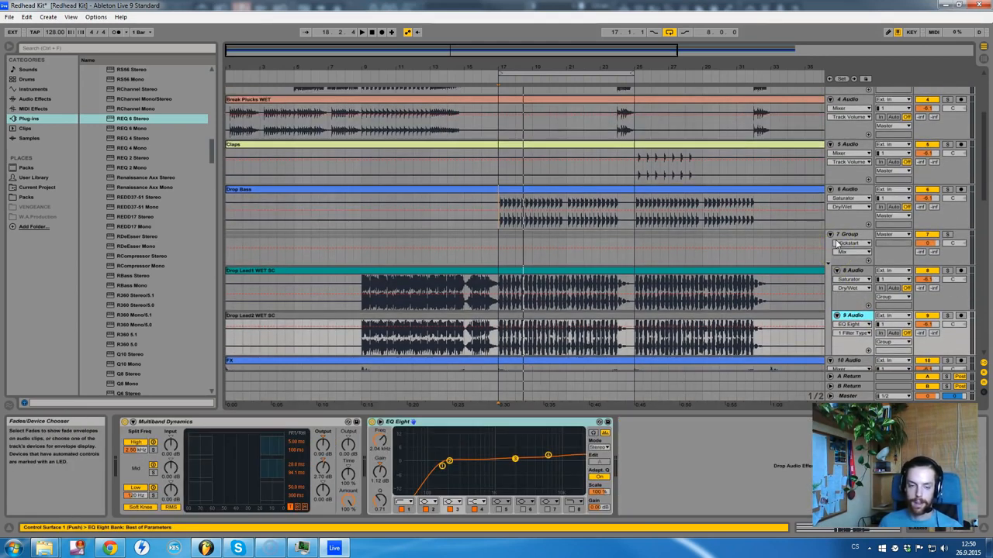
scroll(838, 243, "up", 2)
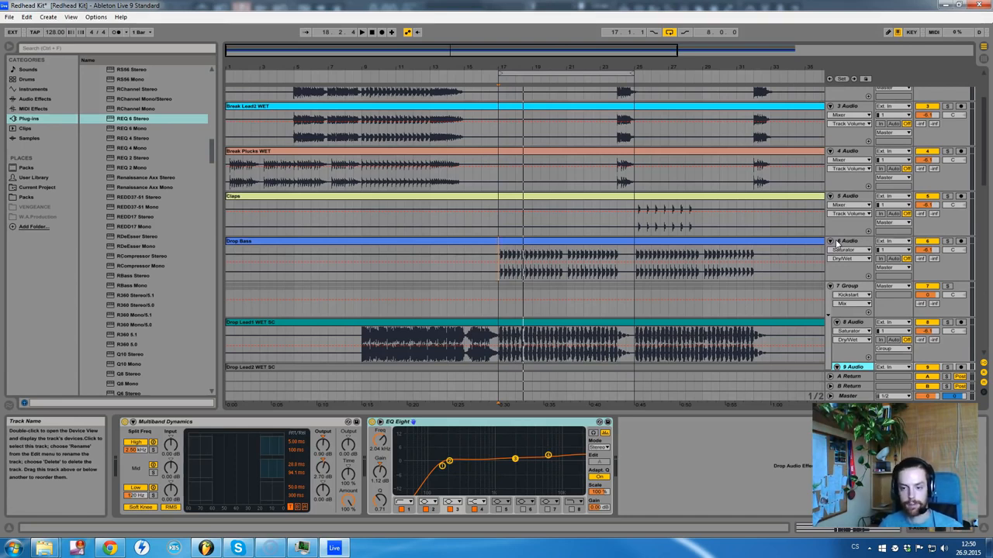
scroll(338, 235, "down", 3)
left_click(360, 275)
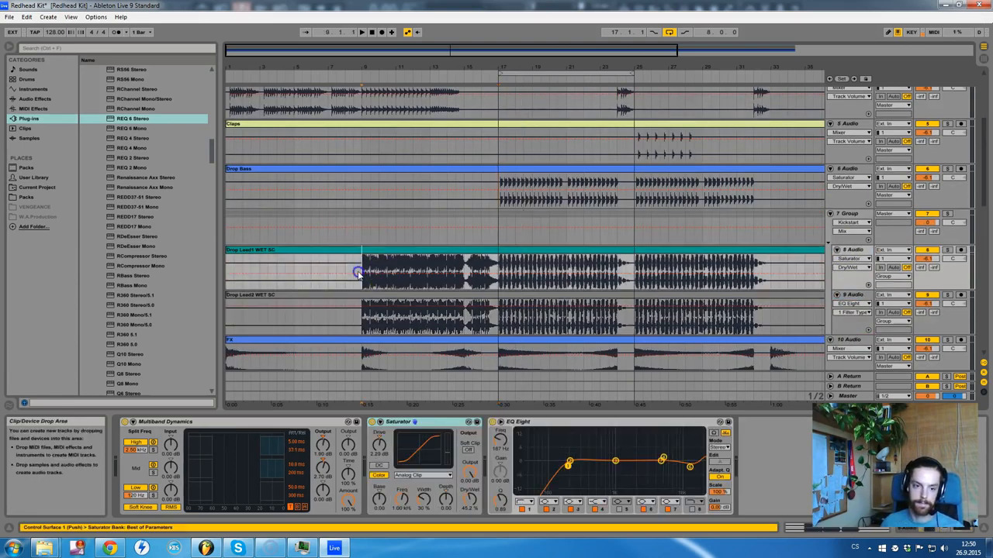
scroll(384, 288, "down", 3)
scroll(328, 256, "up", 8)
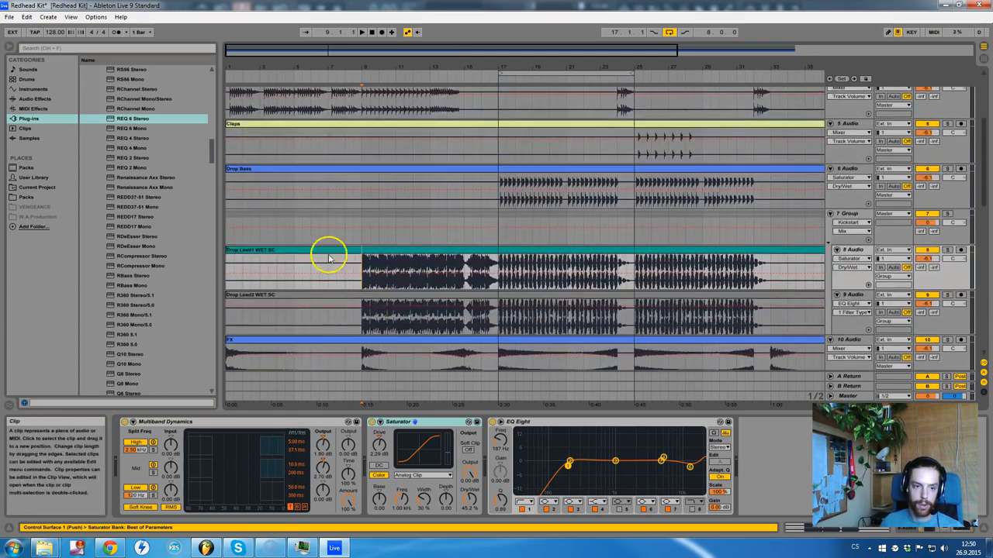
left_click(226, 229)
key("space")
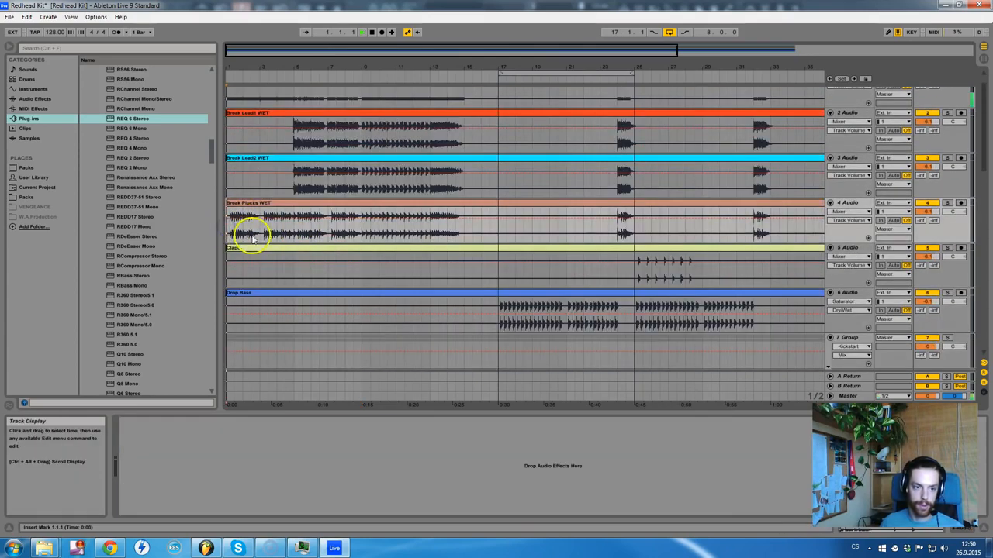
- Add Multiband Dynamics to the Break Plucks WET track, compress its high and mid bands, and set the high output to 2.40 dB
left_click(851, 203)
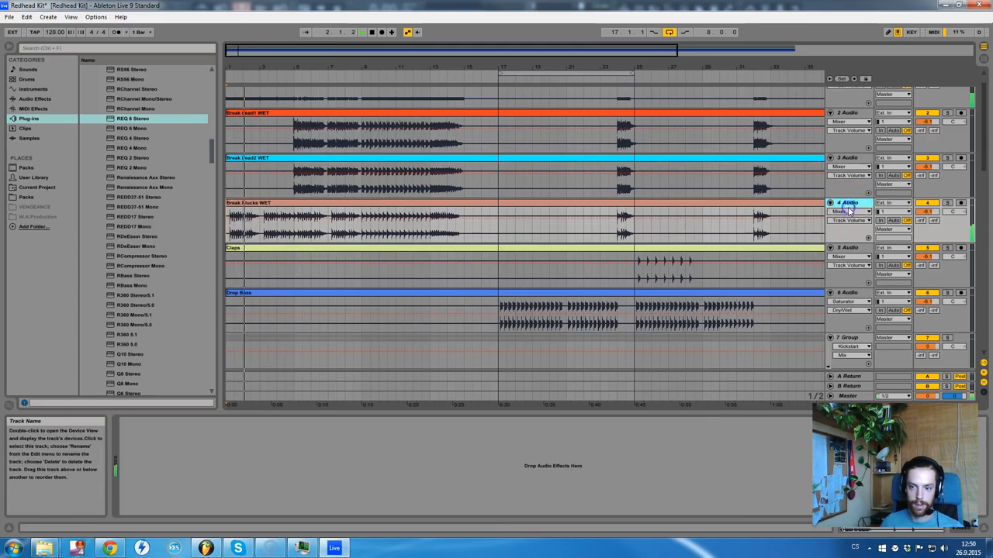
left_click(44, 98)
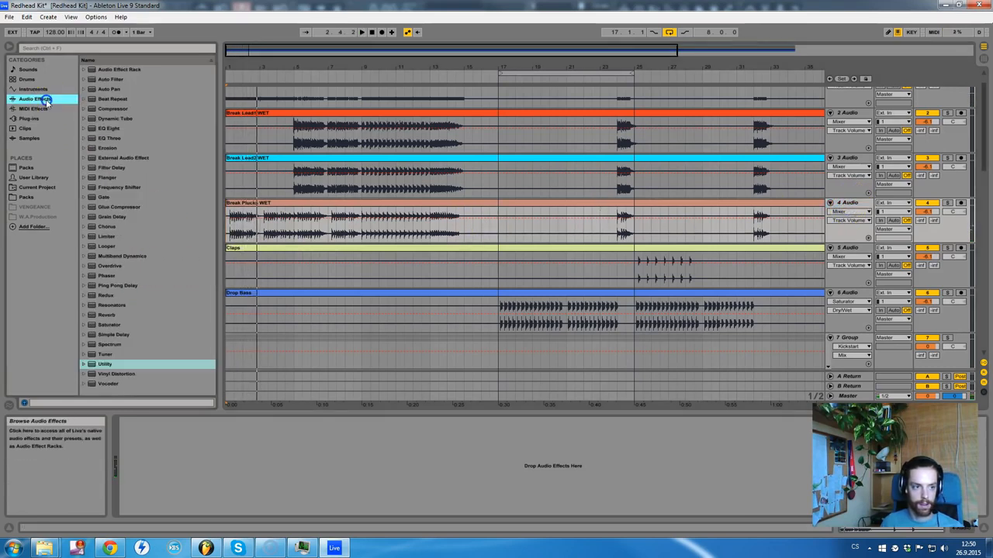
left_click_drag(135, 260, 164, 448)
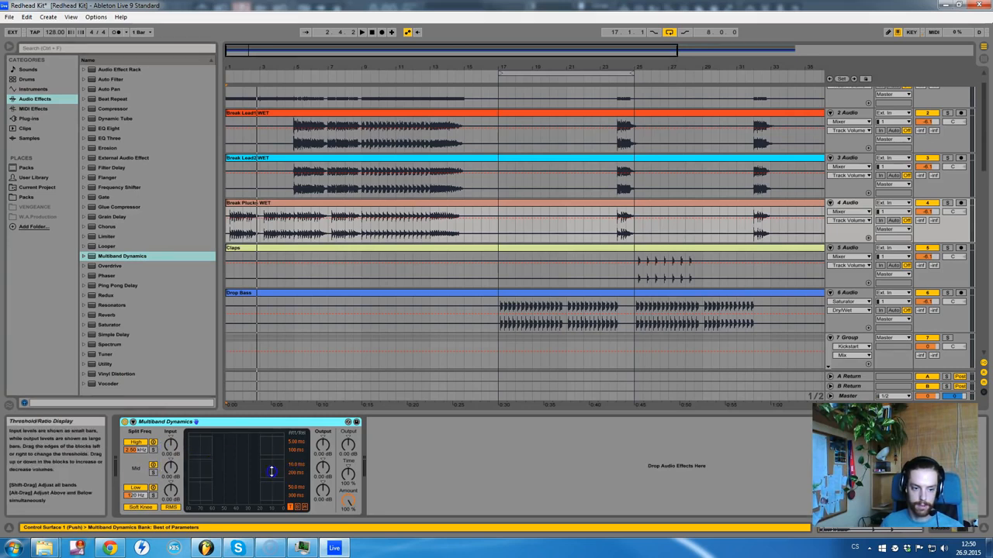
key("space")
left_click_drag(272, 471, 284, 447)
left_click_drag(322, 445, 321, 435)
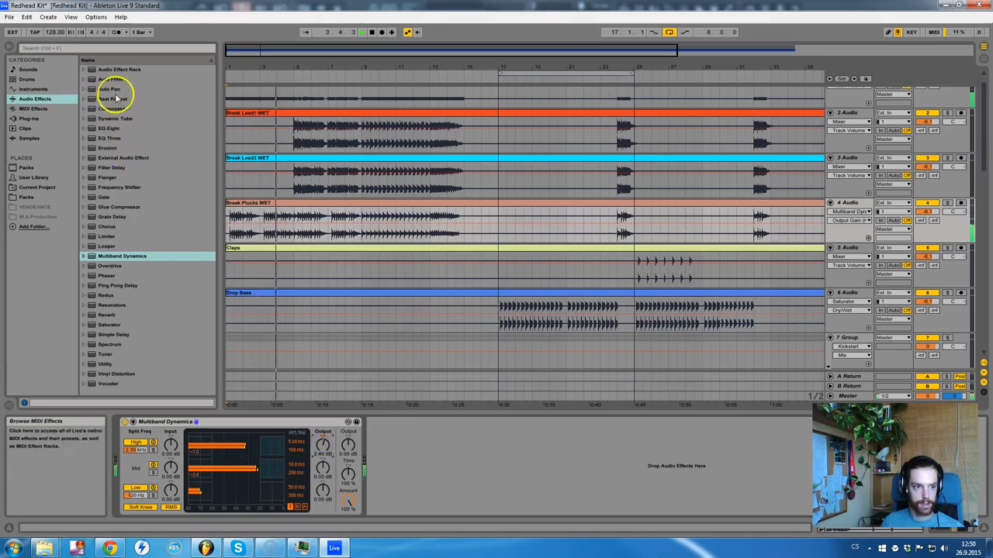
- Add EQ Eight after Break Plucks' Multiband Dynamics, boost the highs with band 4, and switch band 1 to a low-cut filter
left_click_drag(109, 128, 446, 454)
left_click_drag(536, 462, 543, 455)
left_click(397, 462)
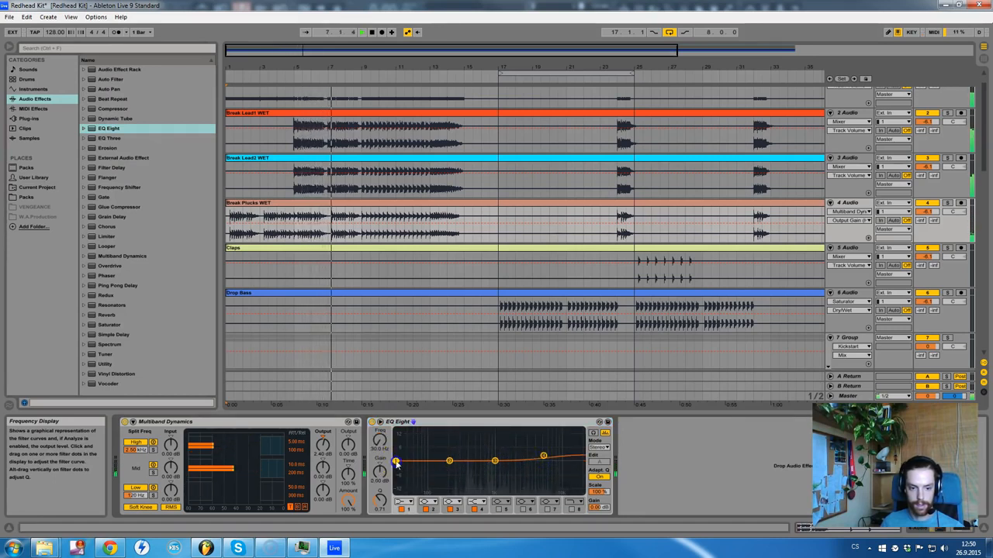
left_click(403, 502)
left_click(400, 450)
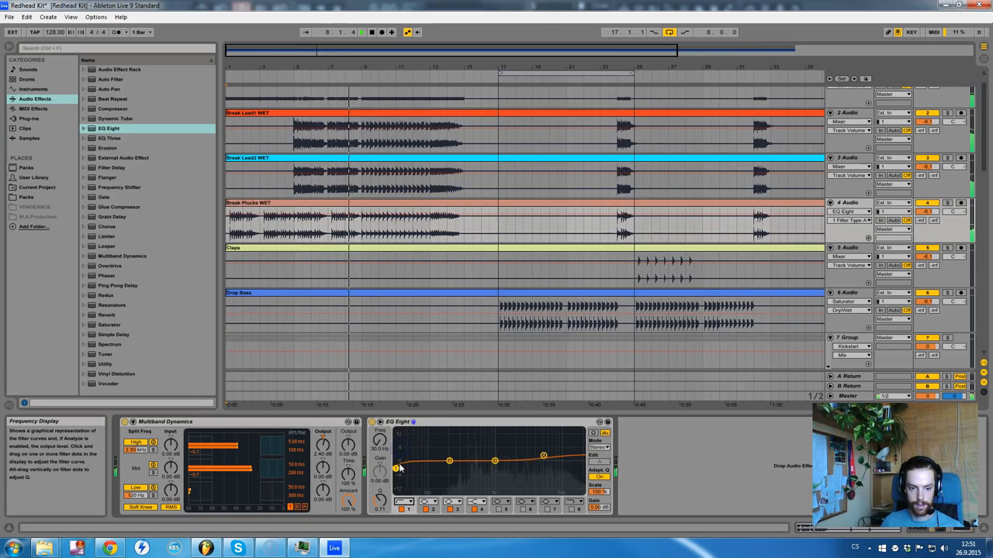
- Set the low-cut of band 1 in Break Plucks WET's EQ Eight to 216 Hz
left_click_drag(396, 468, 451, 470)
left_click(656, 453)
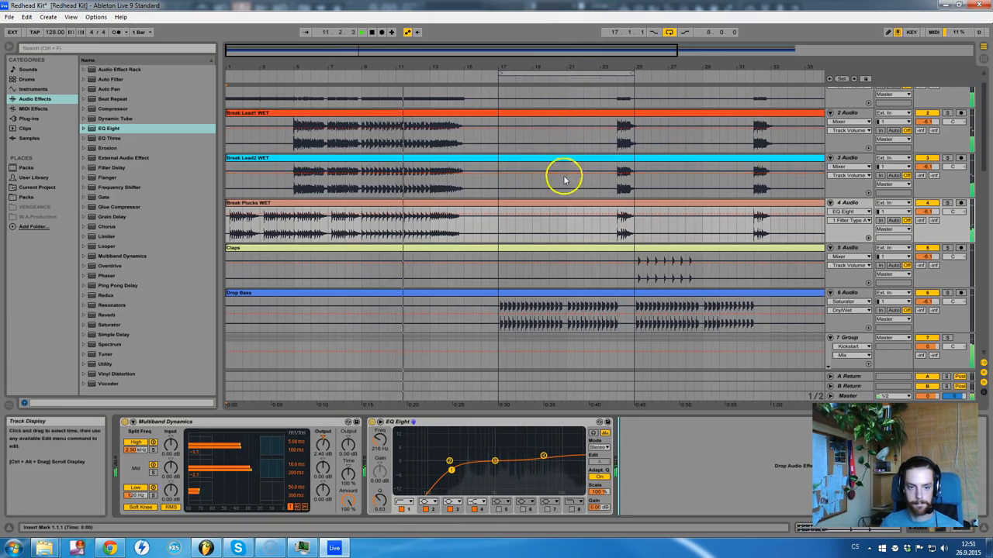
scroll(559, 214, "up", 2)
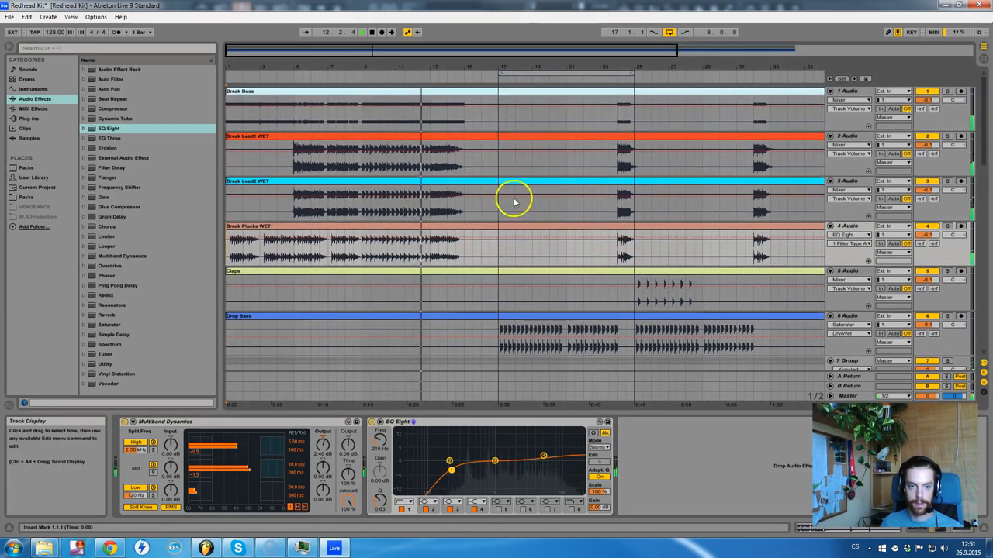
- Group the Break Lead1 WET and Break Lead2 WET tracks
left_click(850, 181)
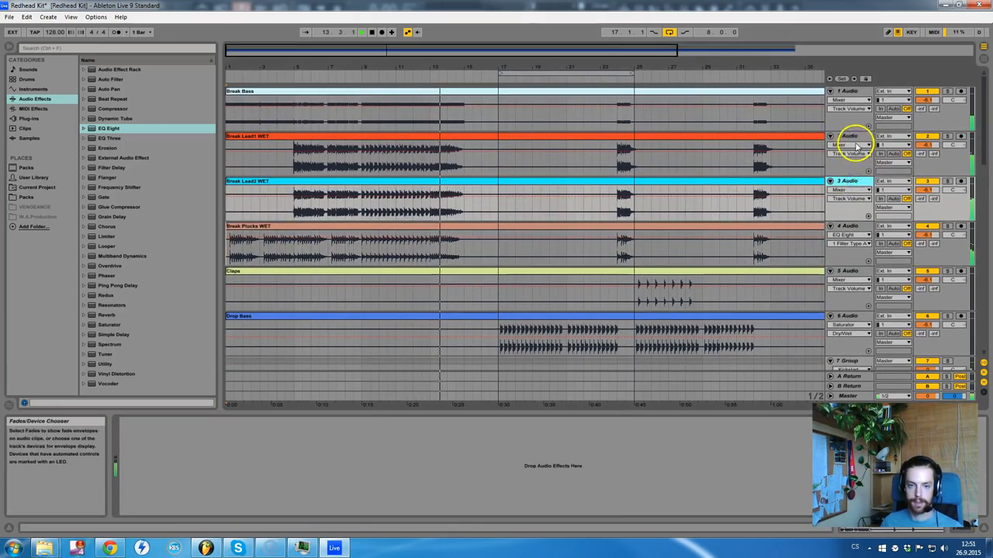
scroll(753, 216, "down", 5)
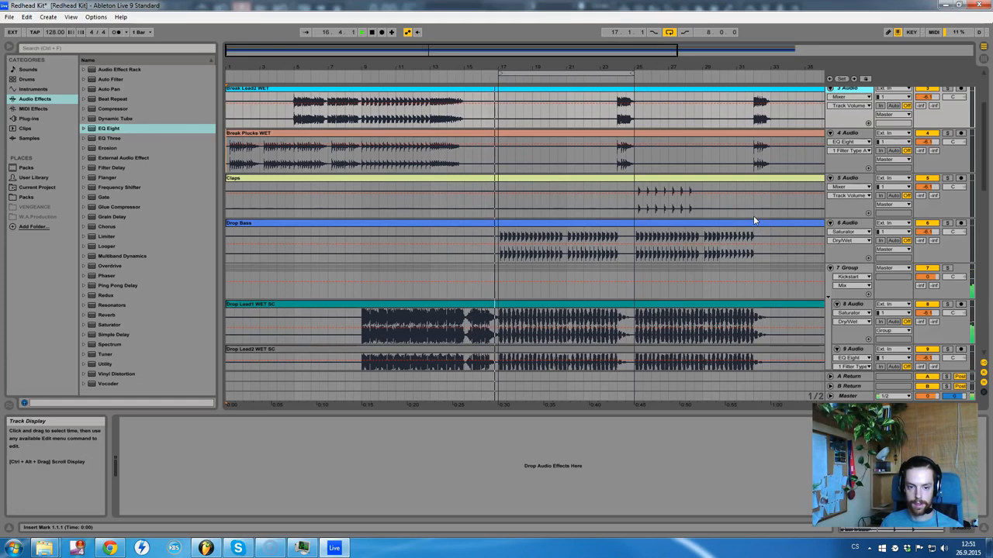
scroll(753, 220, "up", 4)
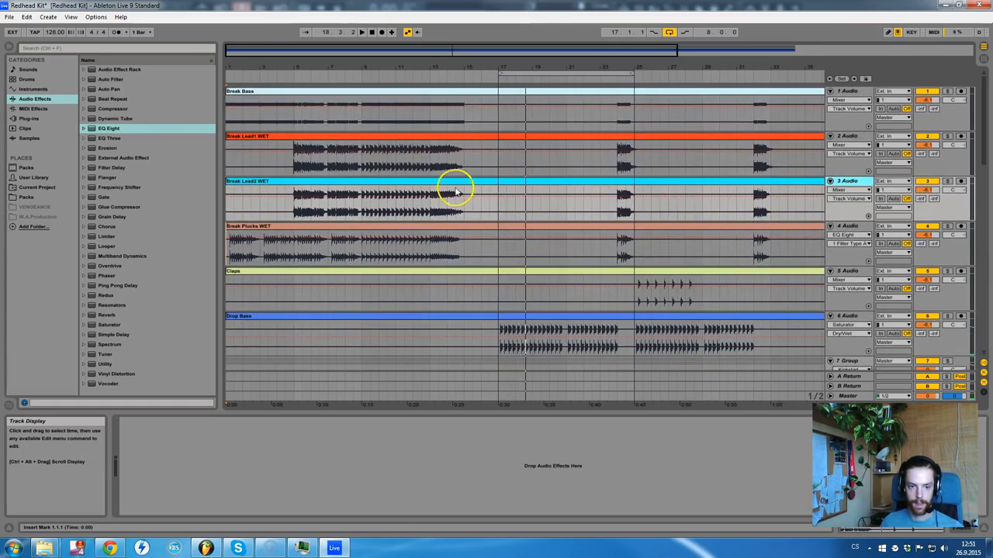
left_click(847, 137)
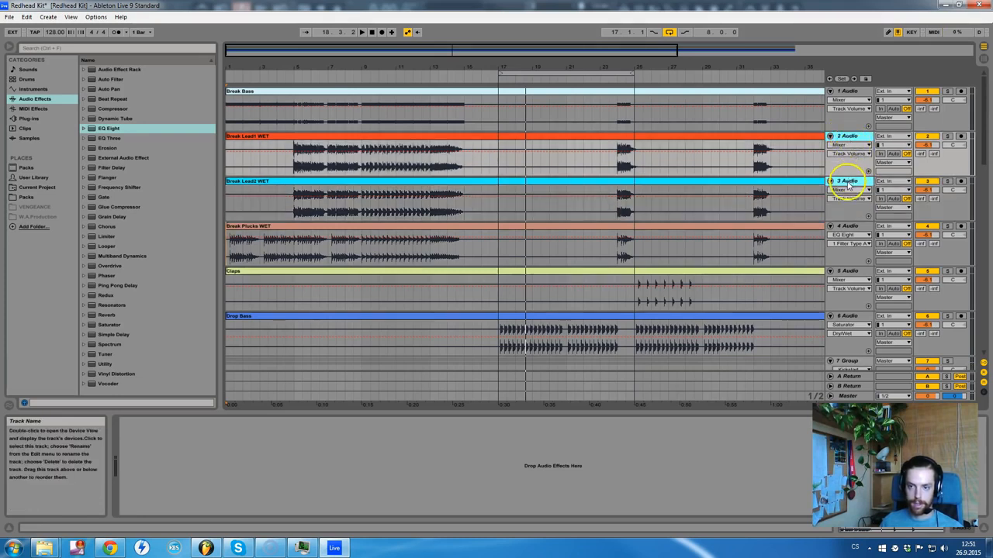
right_click(848, 139)
left_click(896, 221)
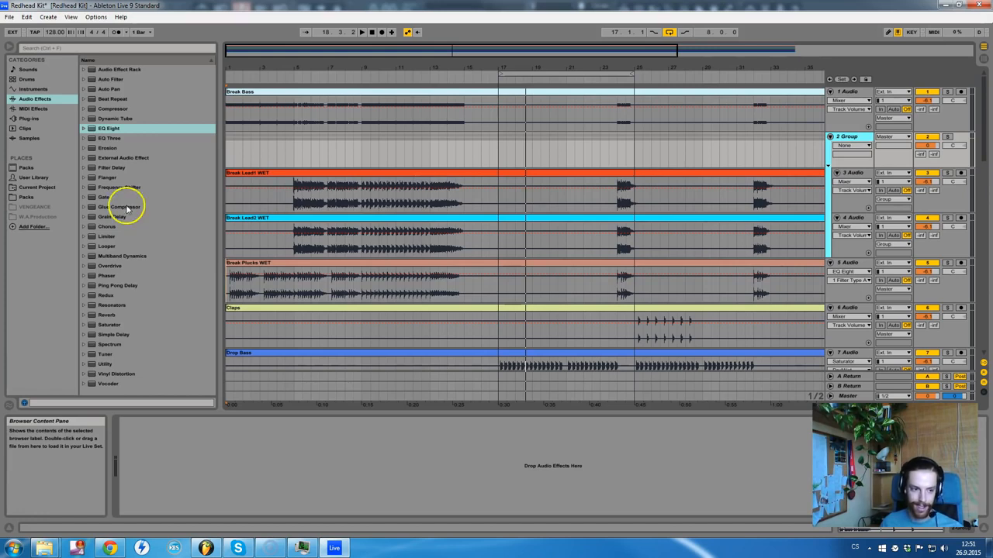
- Add Glue Compressor to the break lead group and, during playback from bar 5, set threshold to -19.4 dB and makeup to 1.11 dB
left_click_drag(126, 208, 159, 324)
left_click_drag(215, 476, 208, 470)
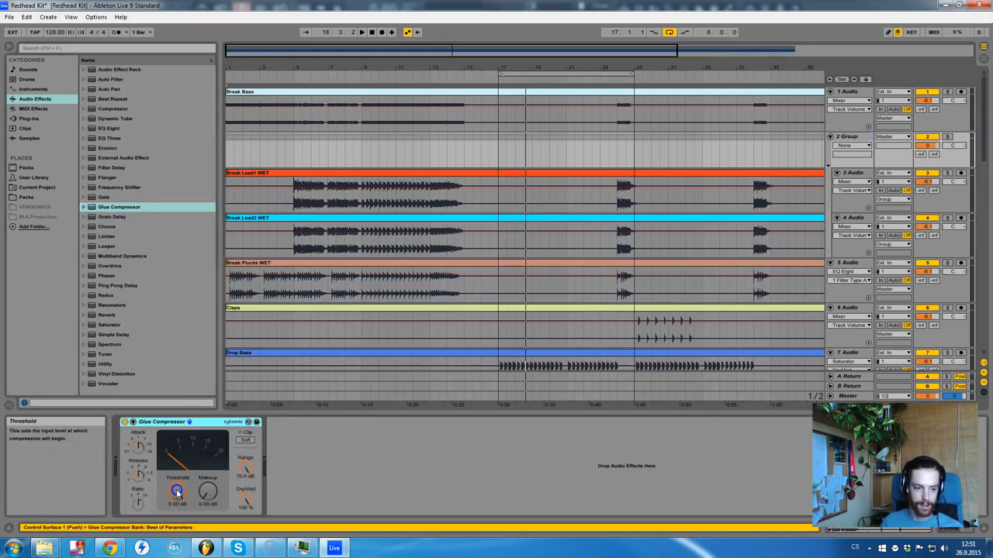
left_click(293, 202)
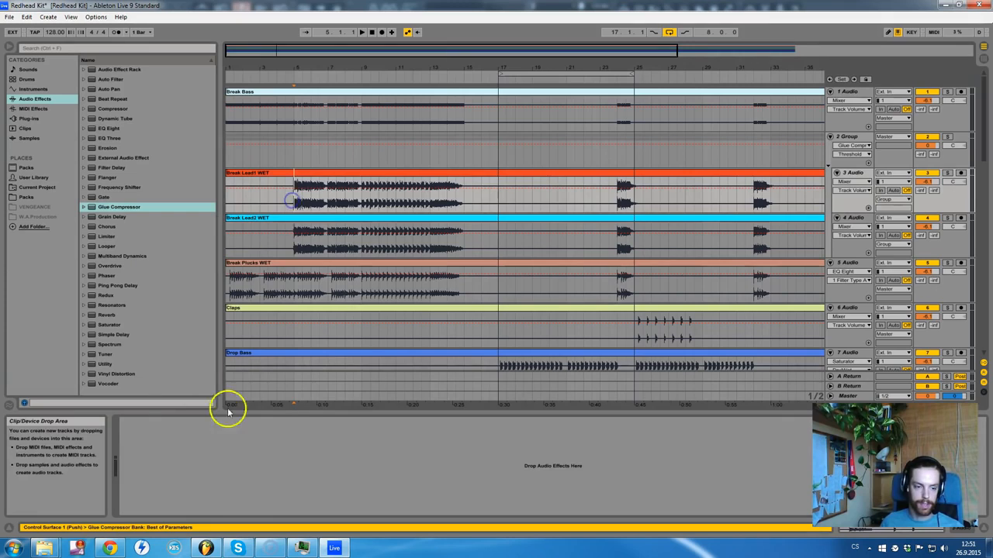
key("space")
left_click(867, 159)
left_click(180, 489)
left_click_drag(177, 492, 177, 514)
left_click(138, 476)
left_click_drag(178, 492, 208, 485)
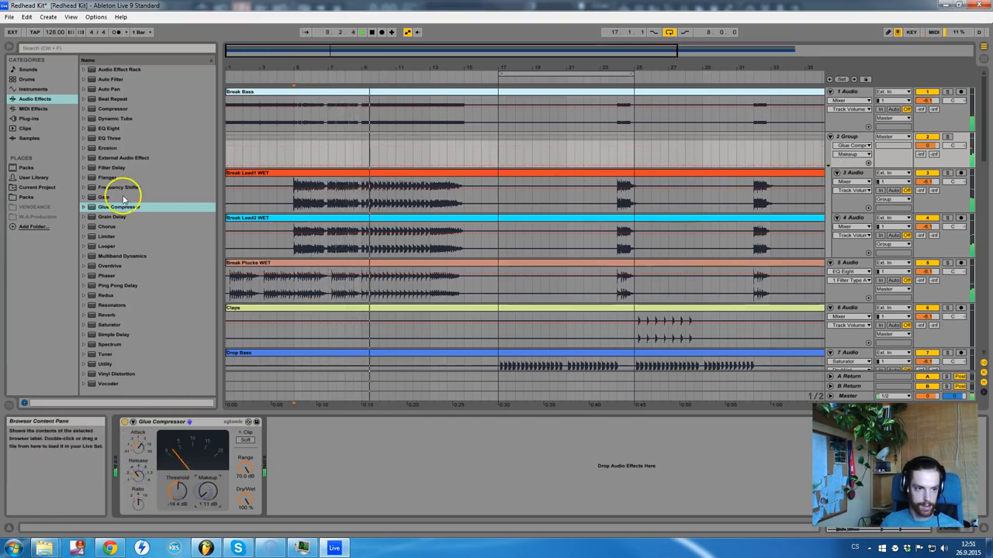
- Add Multiband Dynamics with 1.90 dB mid output to the group, plus EQ Eight with band 2 slightly cut and band 3 boosted 1.61 dB at 1.06 kHz
left_click_drag(127, 259, 325, 458)
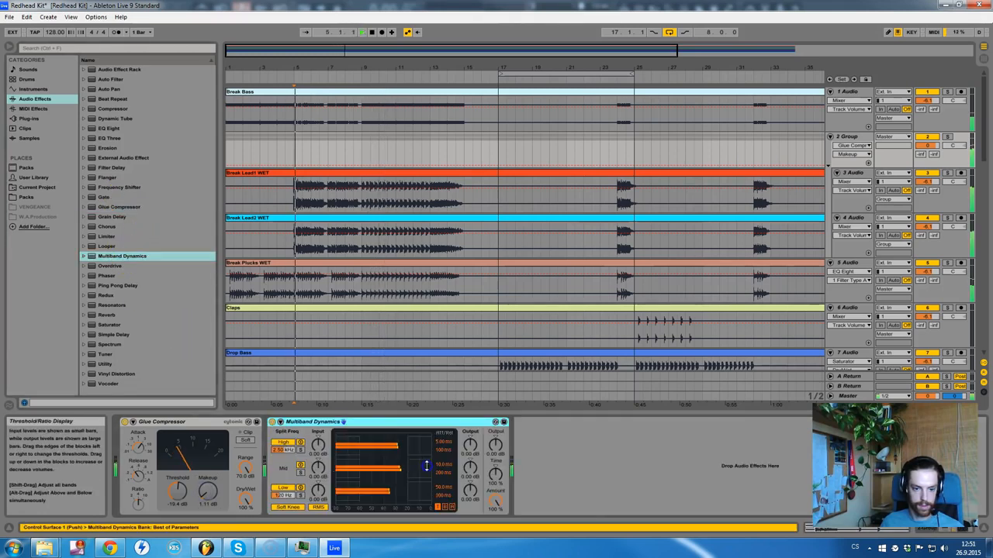
left_click_drag(468, 469, 468, 465)
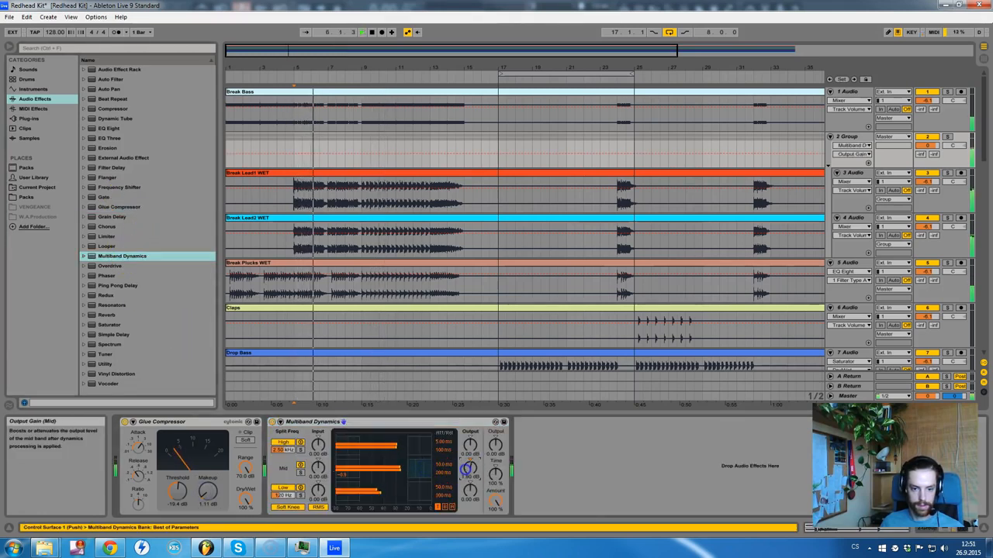
left_click_drag(115, 128, 610, 502)
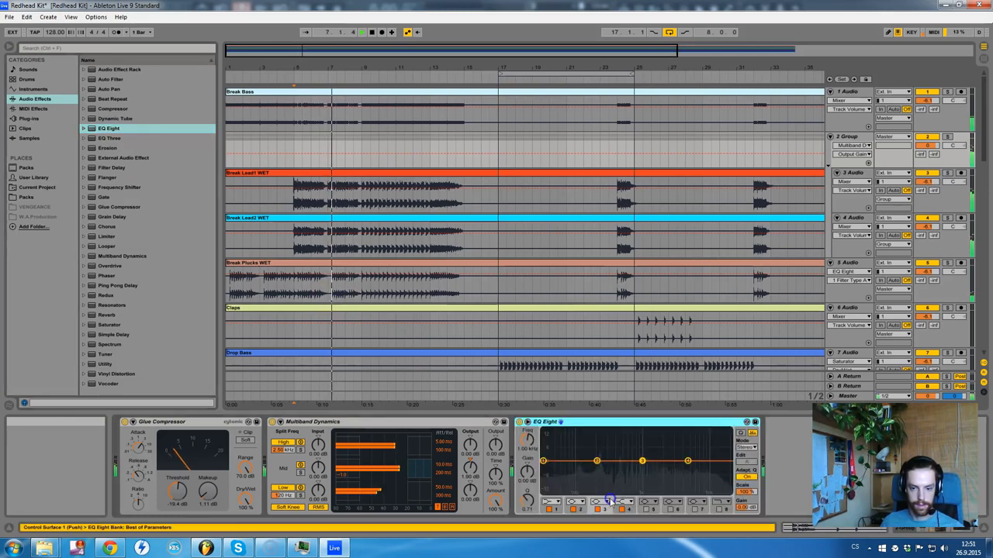
left_click(597, 464)
left_click_drag(597, 463, 644, 458)
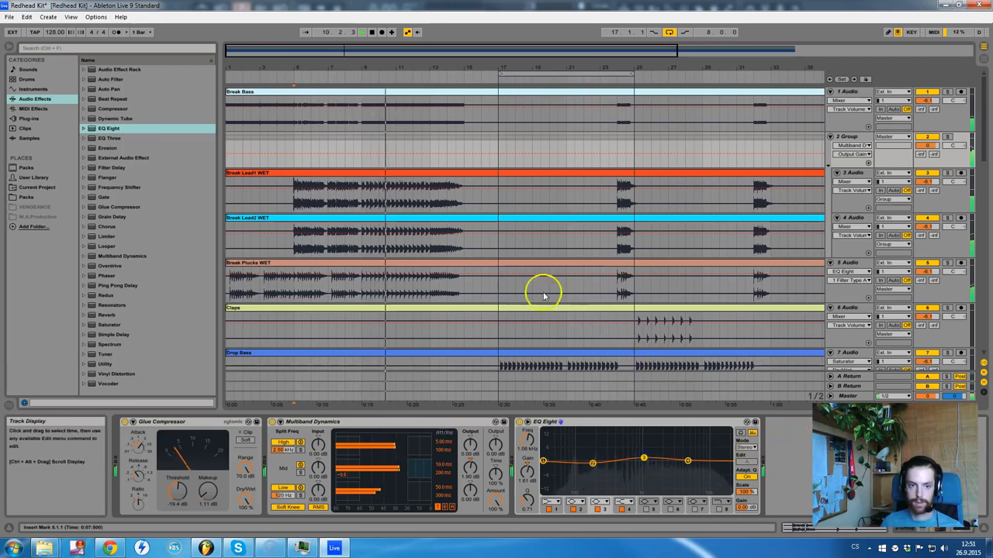
- Listen to the transition from break to drop while reviewing the tracks from Break Bass down to Snare Fills
left_click(848, 93)
scroll(776, 243, "down", 5)
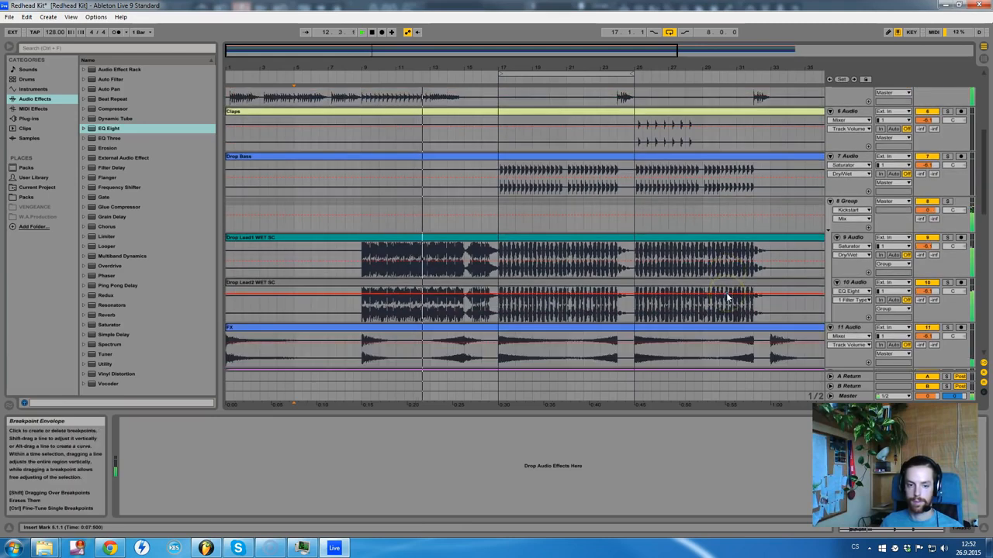
scroll(728, 297, "down", 2)
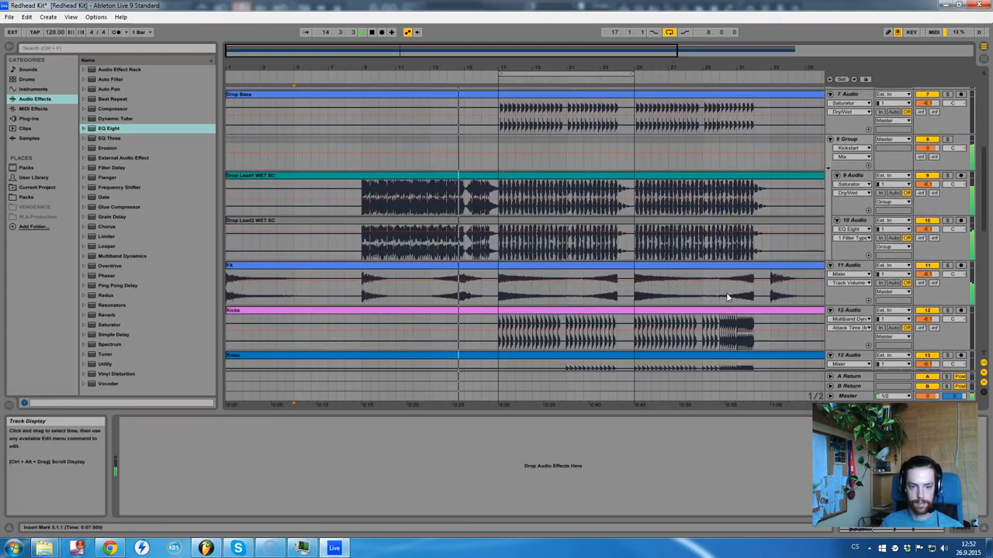
scroll(727, 297, "down", 4)
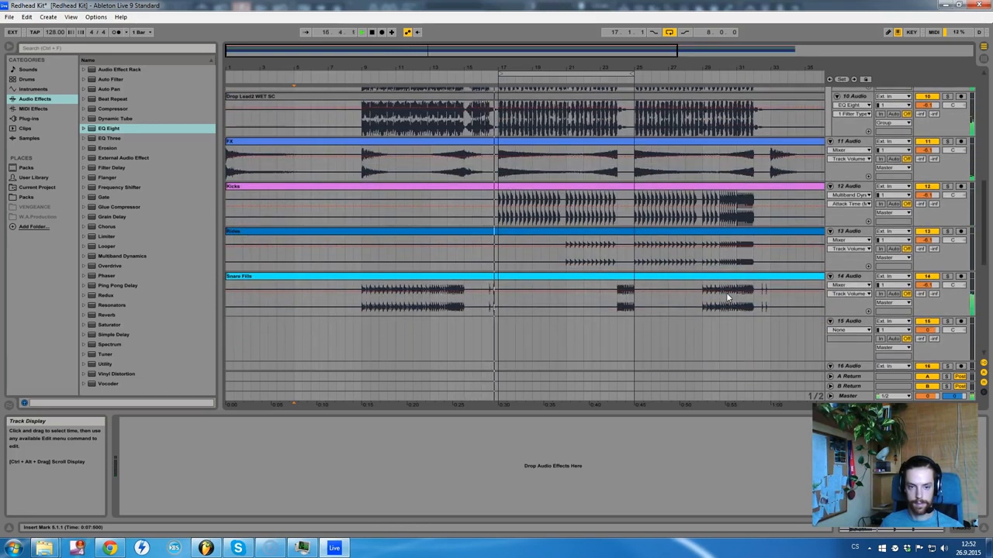
scroll(728, 297, "up", 2)
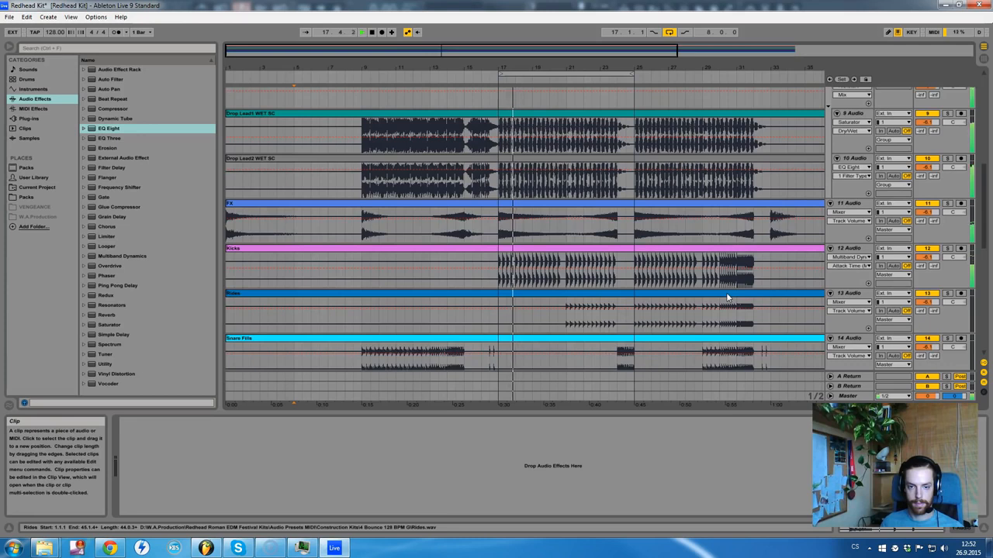
scroll(727, 297, "up", 3)
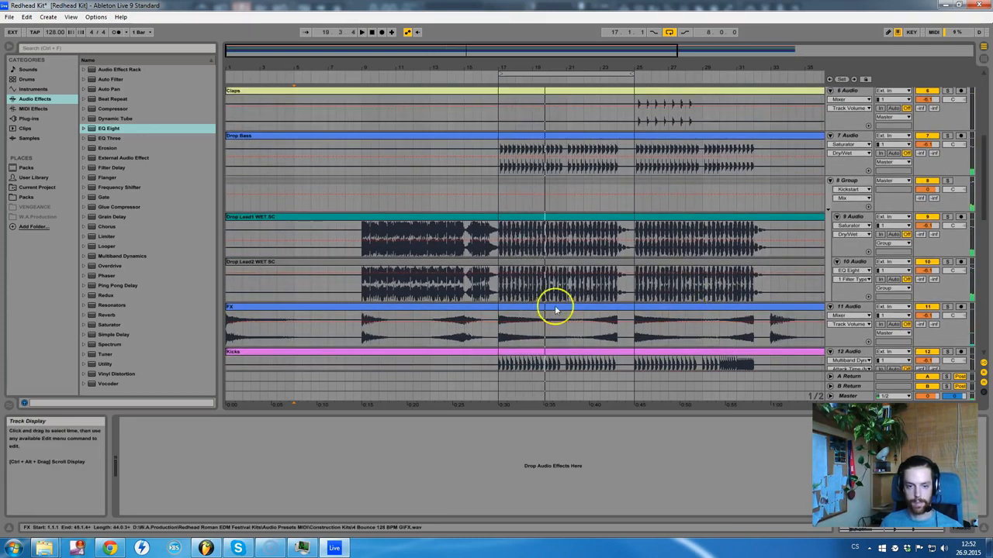
scroll(497, 302, "up", 1)
scroll(513, 307, "up", 1)
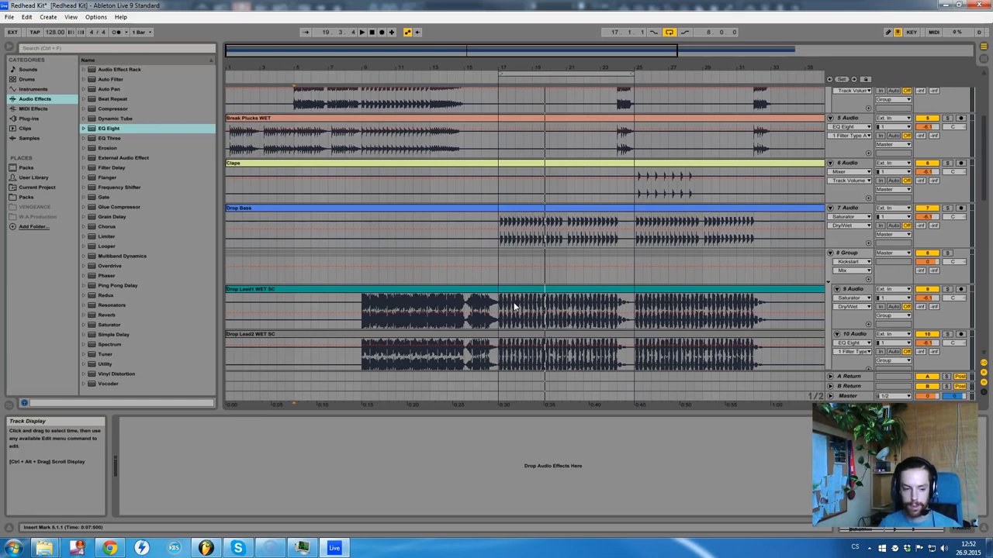
- Place the insert marker at bar 17 on Drop Lead1 WET SC and review its effects chain and the neighbouring drop tracks
left_click(514, 310)
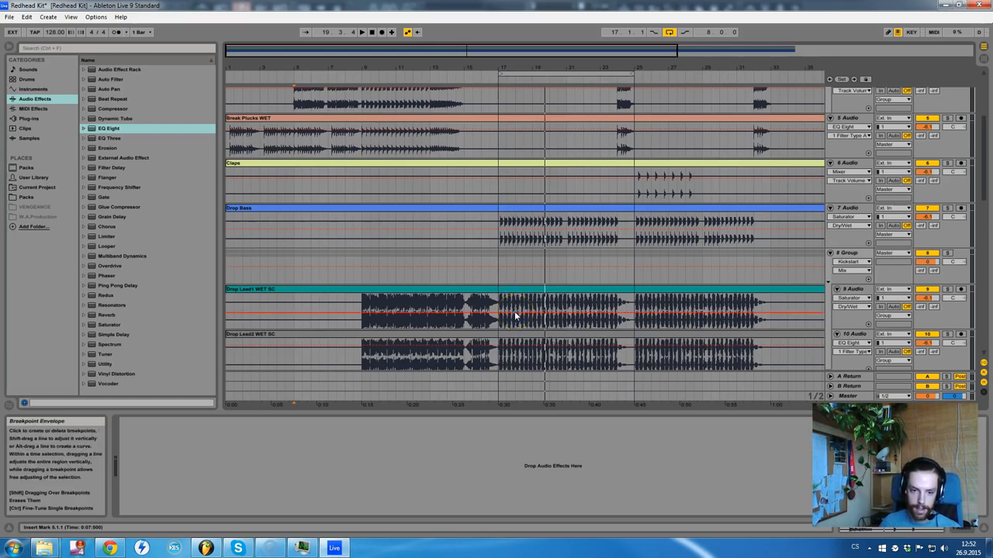
left_click(500, 302)
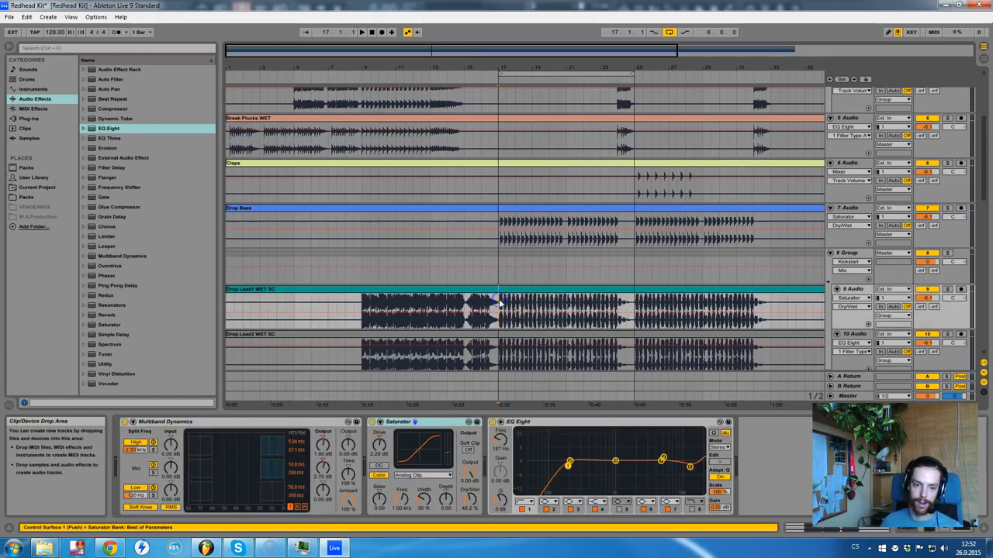
scroll(673, 349, "down", 2)
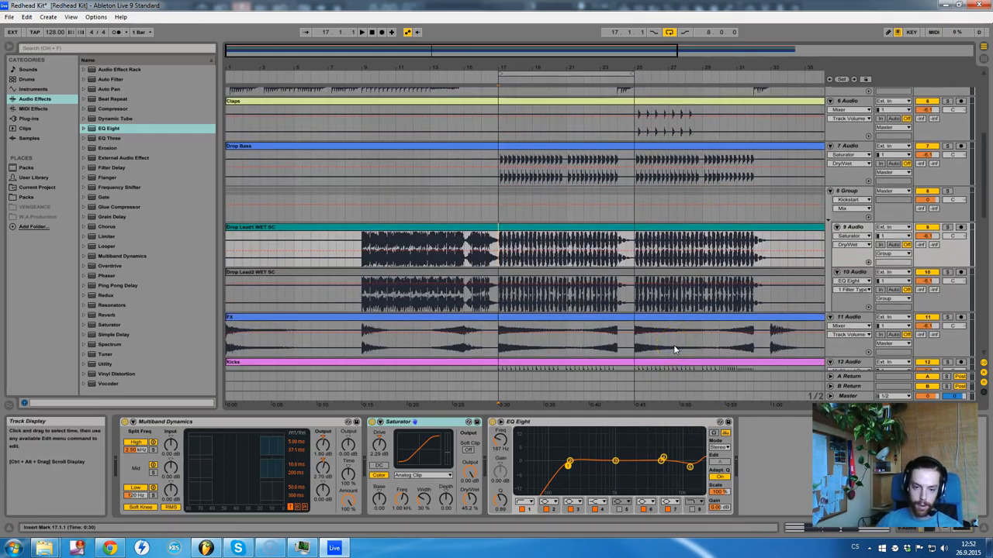
scroll(614, 333, "down", 3)
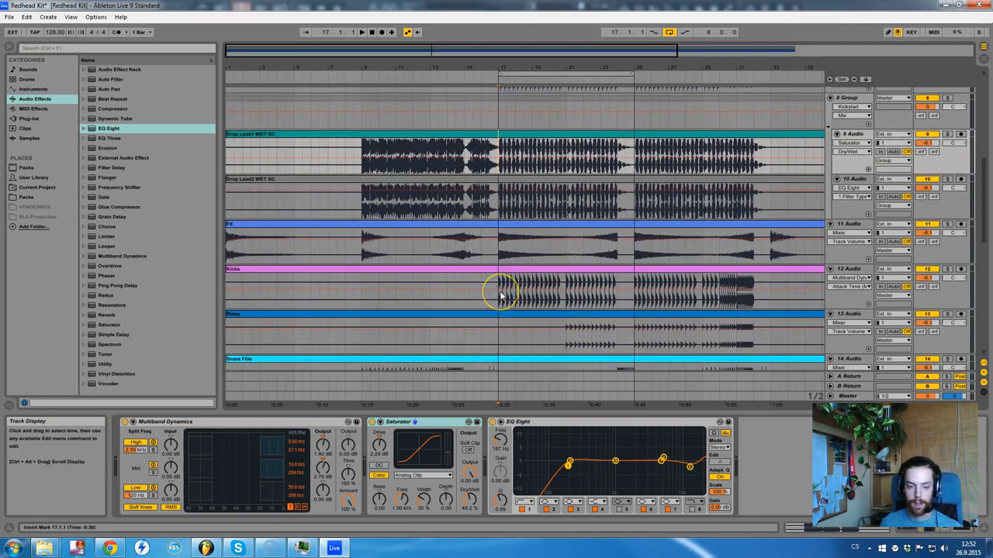
scroll(499, 295, "up", 4)
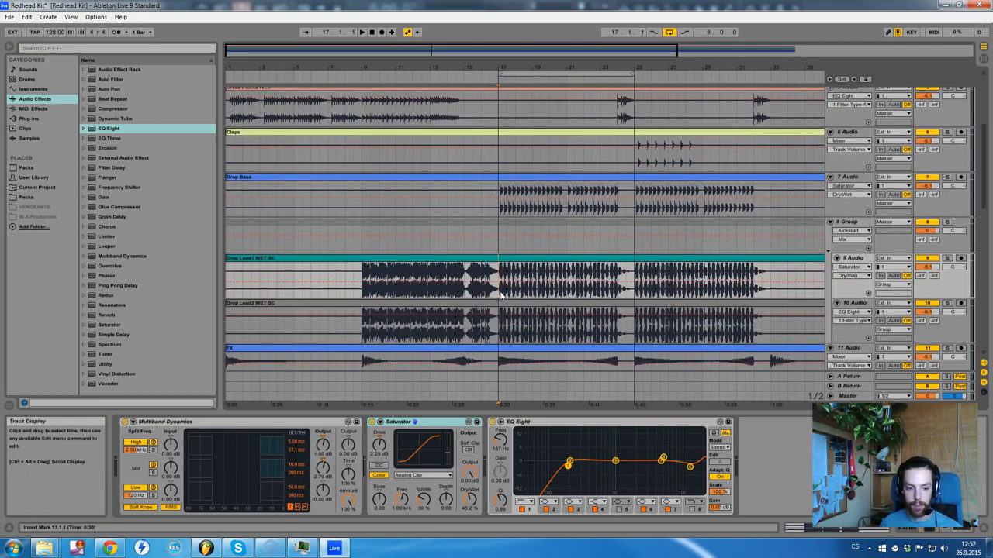
- Switch to FL Studio to check the Edison recording, and return to the Ableton Live arrangement
left_click(208, 547)
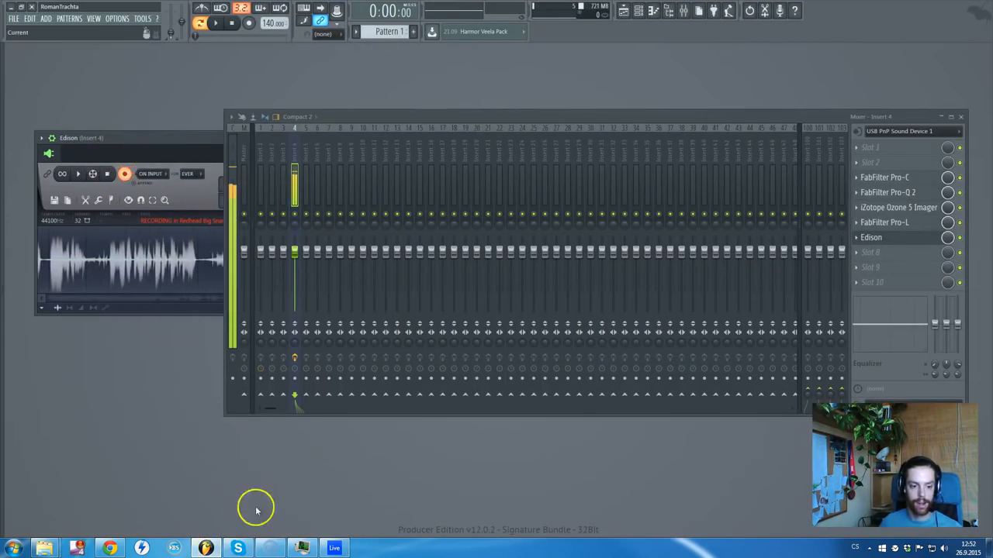
left_click(334, 547)
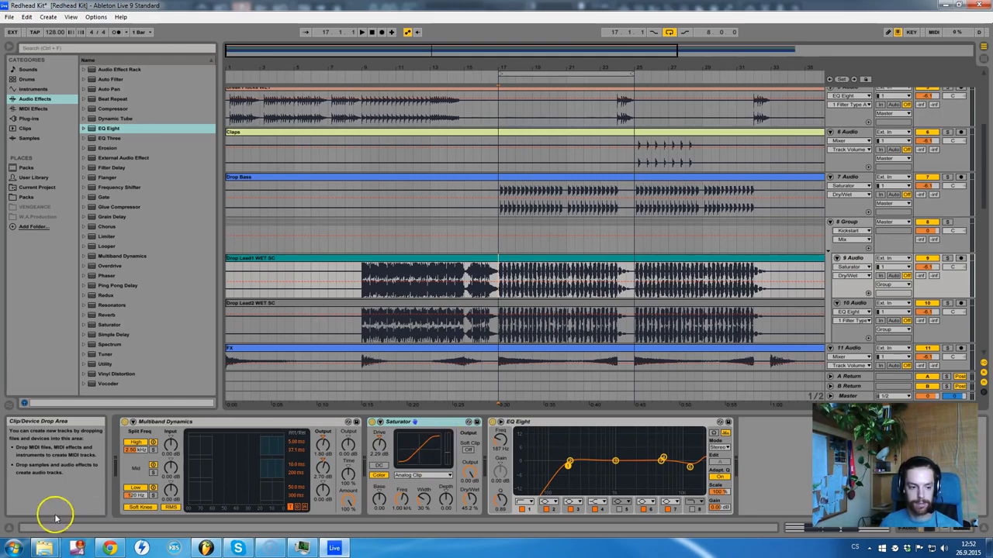
scroll(574, 365, "up", 1)
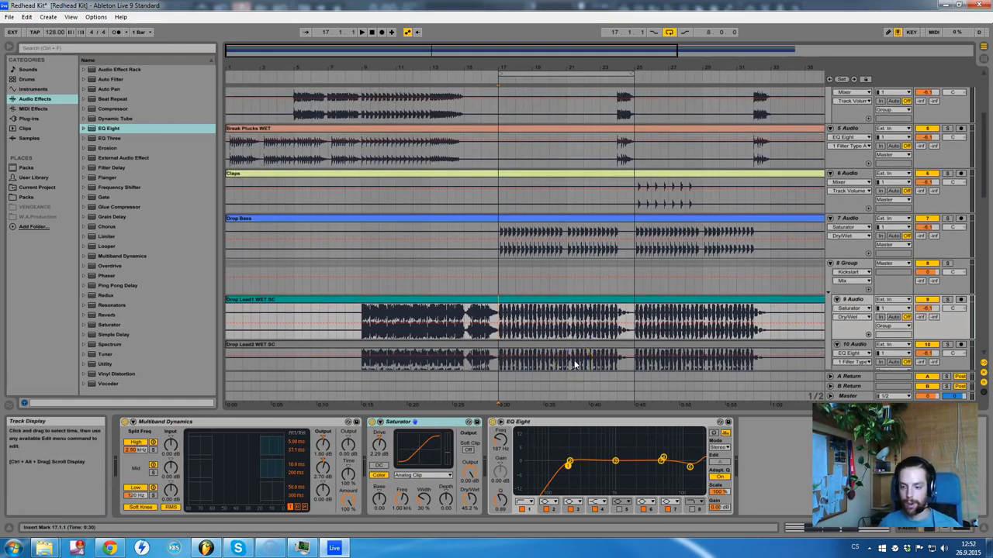